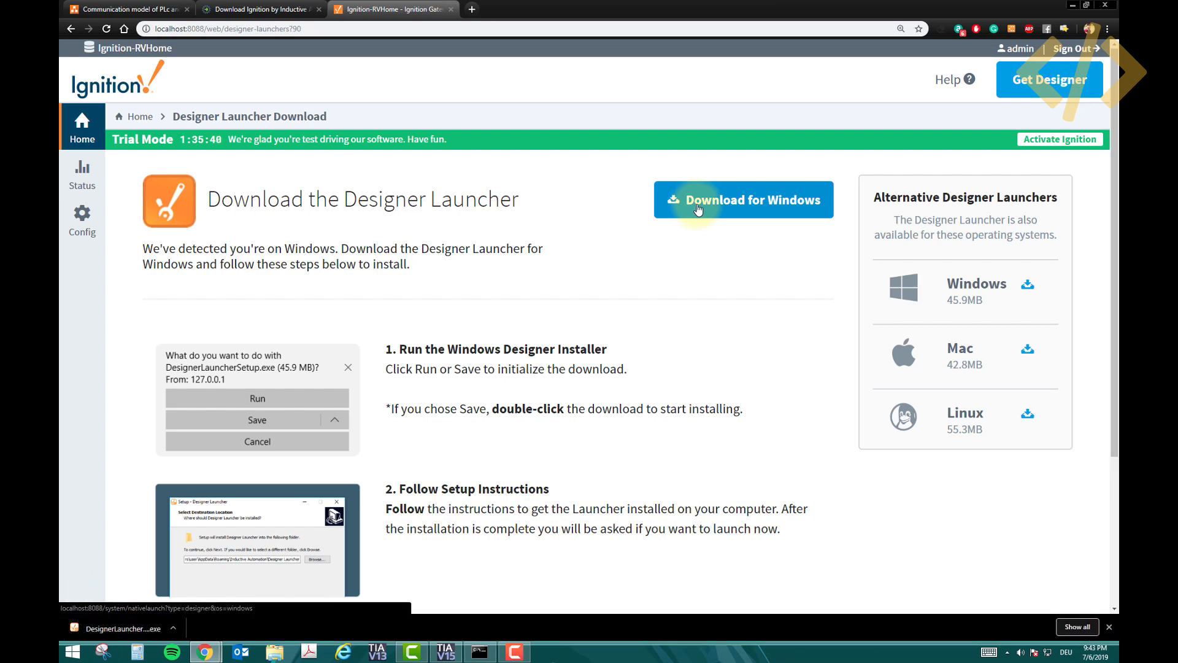
Run the downloaded Designer Launcher installer with a desktop shortcut, and launch the application when setup finishes.
{"action": "left_click", "coordinate": [122, 629]}
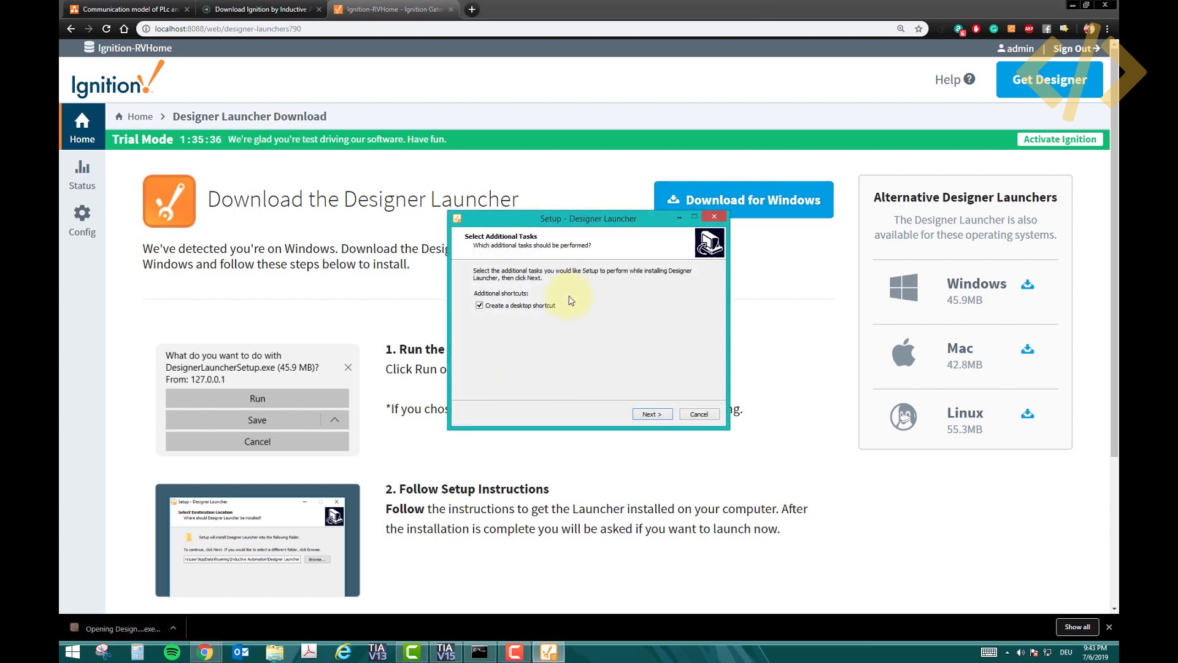
{"action": "left_click", "coordinate": [651, 414]}
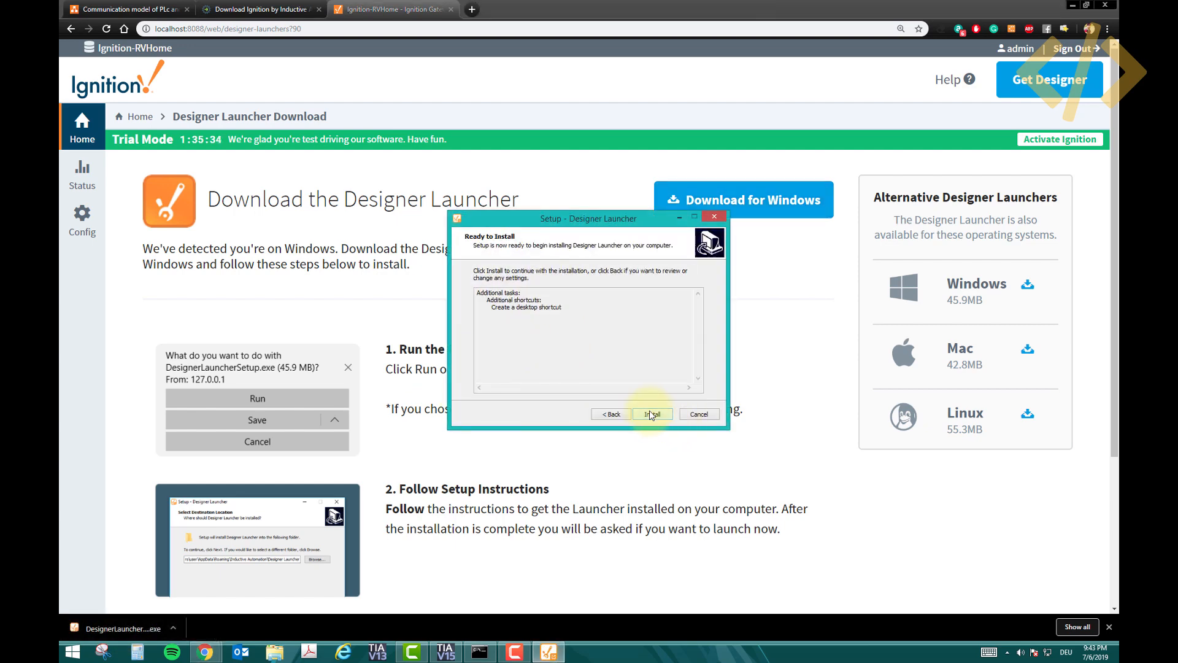
{"action": "left_click", "coordinate": [652, 415]}
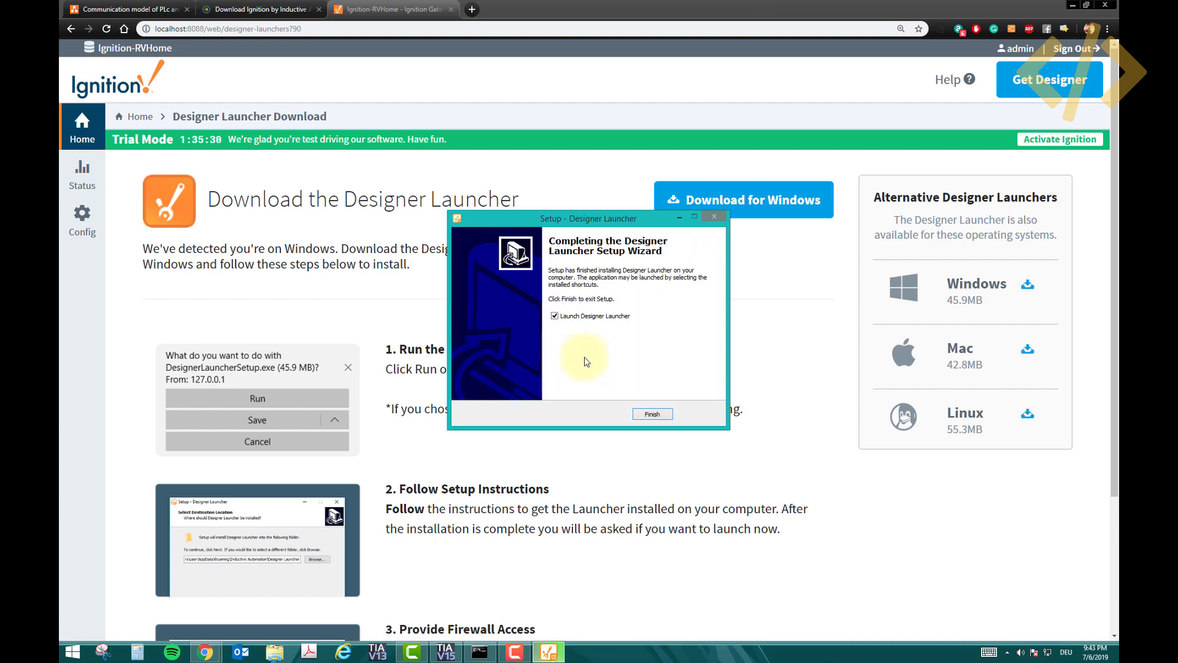
{"action": "left_click", "coordinate": [649, 414]}
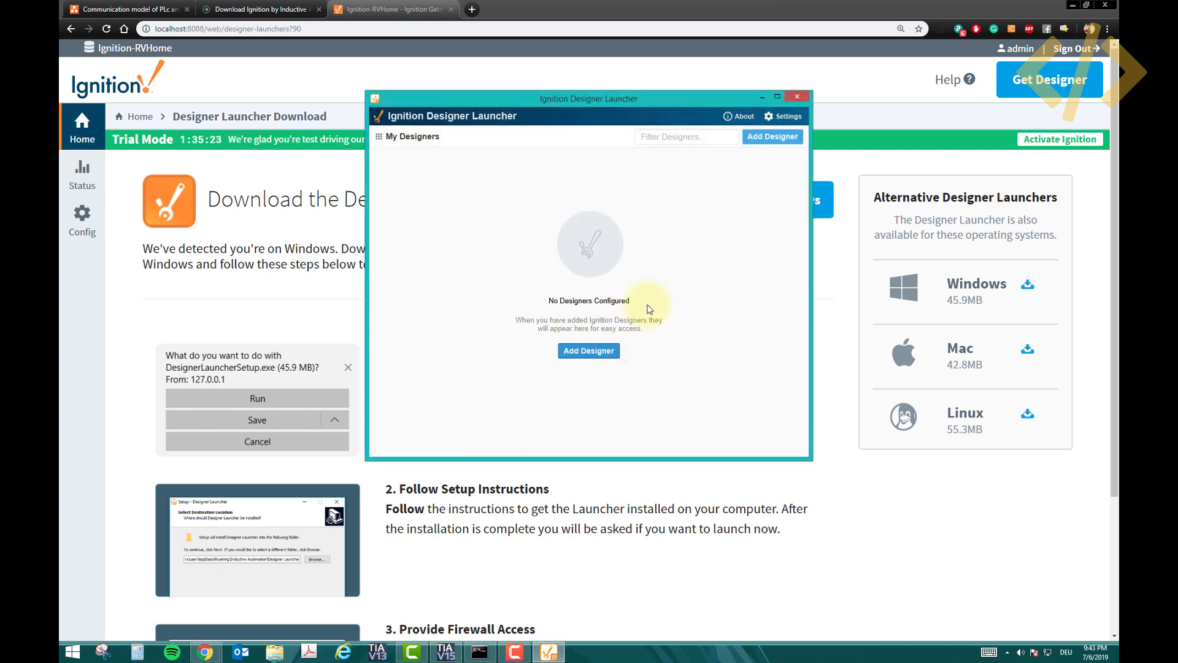
{"action": "left_click", "coordinate": [587, 350]}
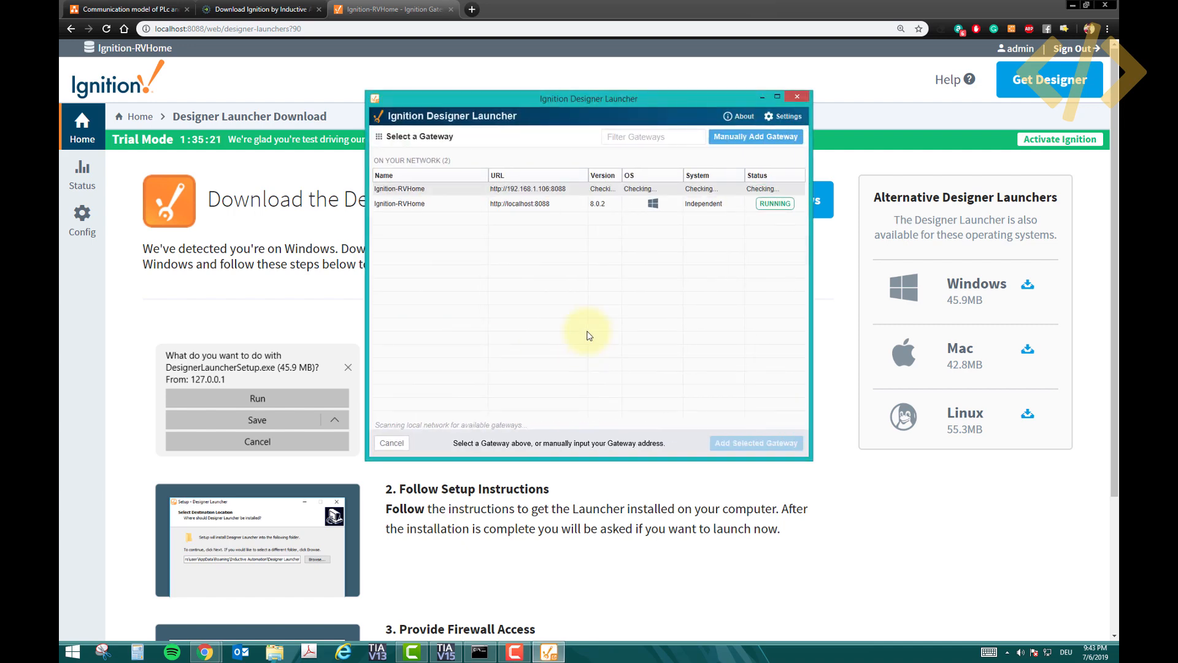
{"action": "left_click", "coordinate": [532, 194]}
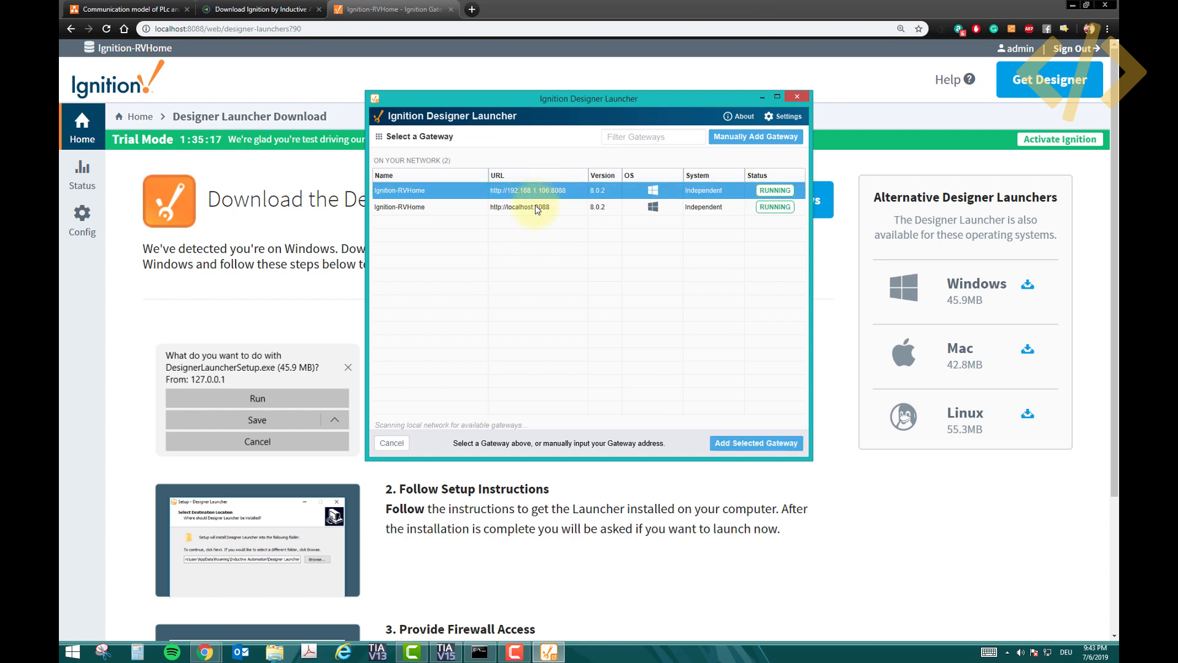
{"action": "left_click", "coordinate": [535, 205]}
{"action": "left_click", "coordinate": [536, 196]}
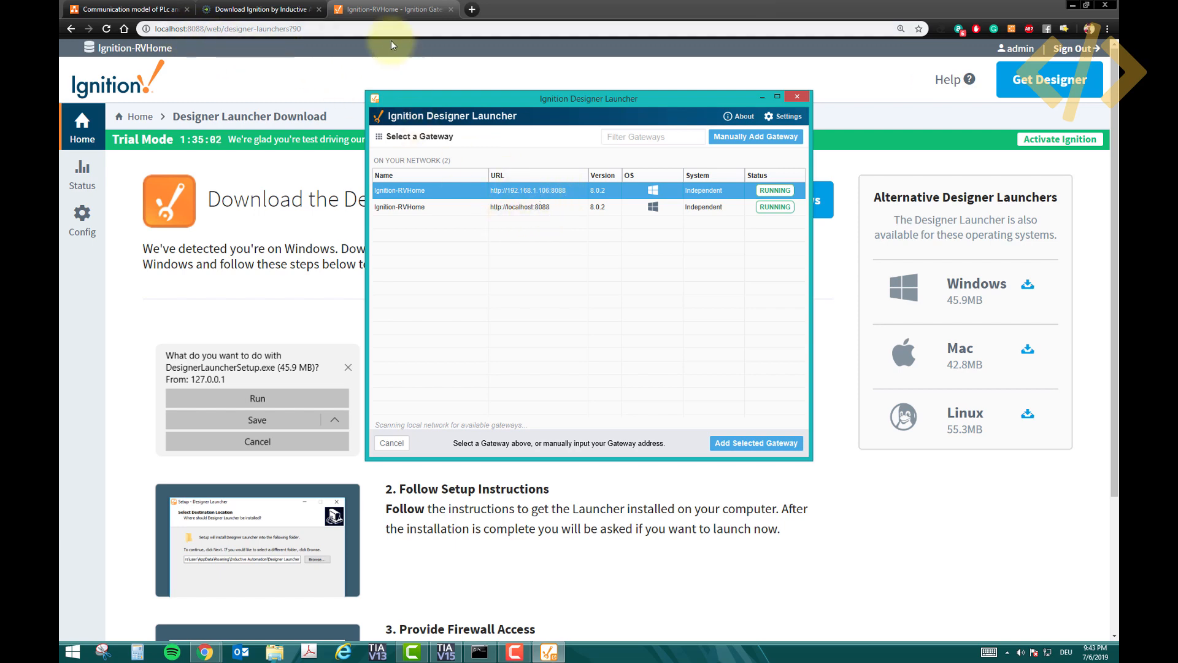
{"action": "left_click", "coordinate": [368, 10]}
{"action": "left_click_drag", "start_coordinate": [205, 30], "coordinate": [143, 30]}
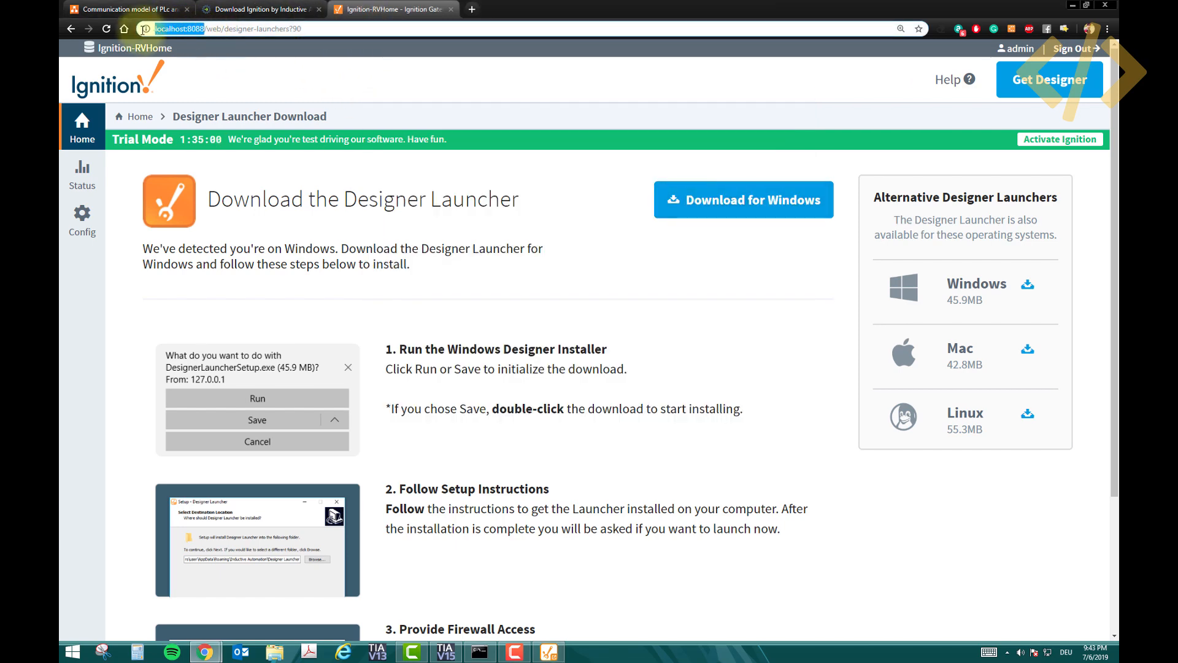
{"action": "key", "text": "ctrl+c"}
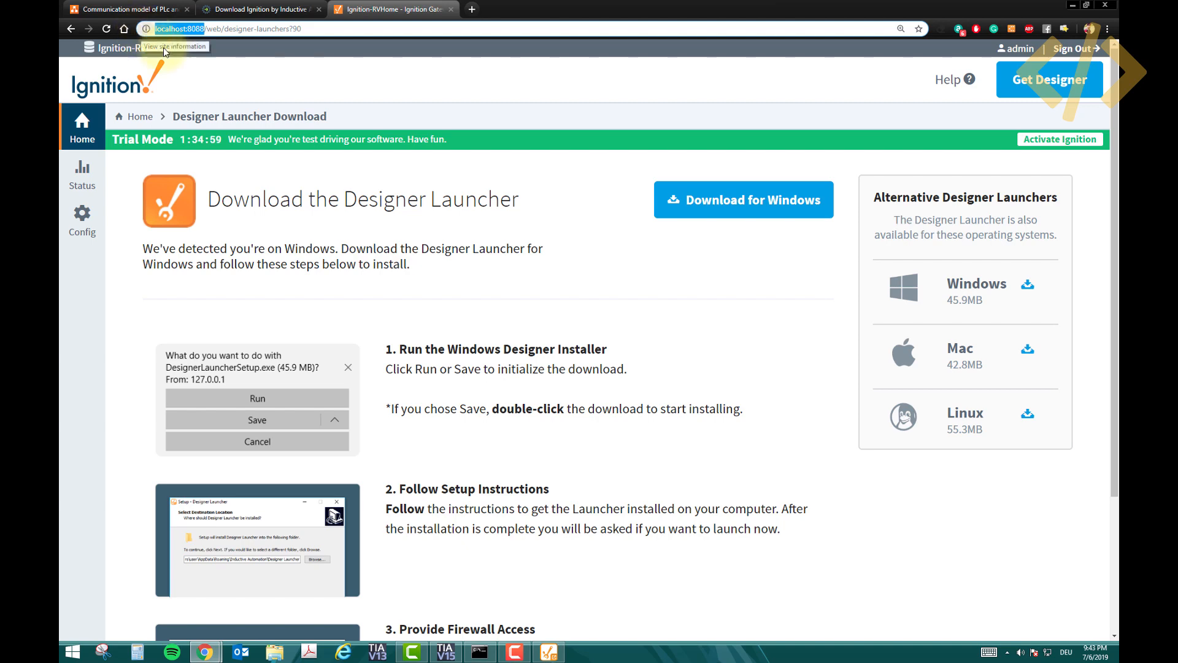
{"action": "left_click", "coordinate": [472, 10]}
{"action": "key", "text": "ctrl+v"}
{"action": "left_click_drag", "start_coordinate": [212, 30], "coordinate": [183, 30]}
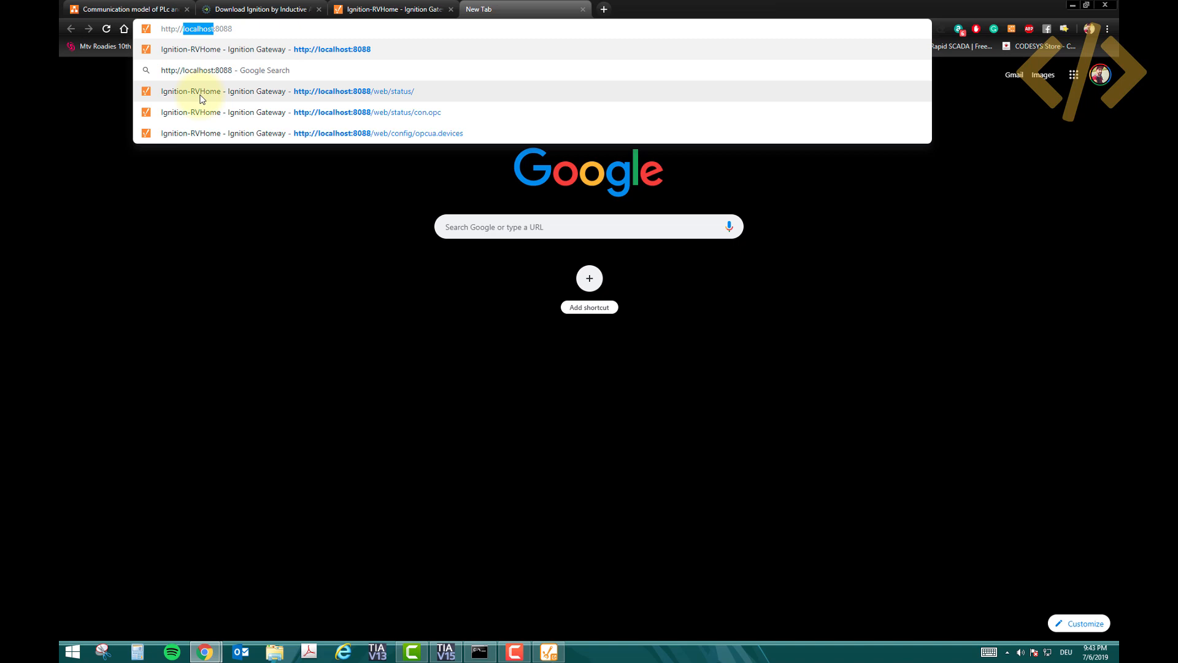
{"action": "type", "text": "192.168"}
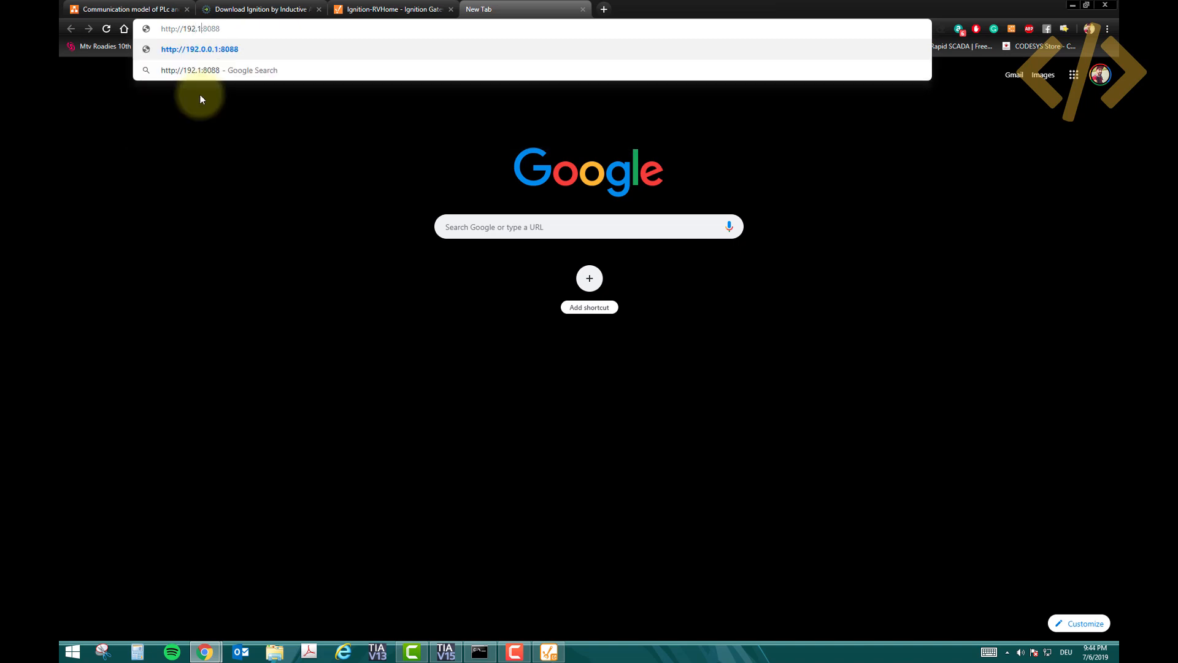
{"action": "type", "text": ".1.106"}
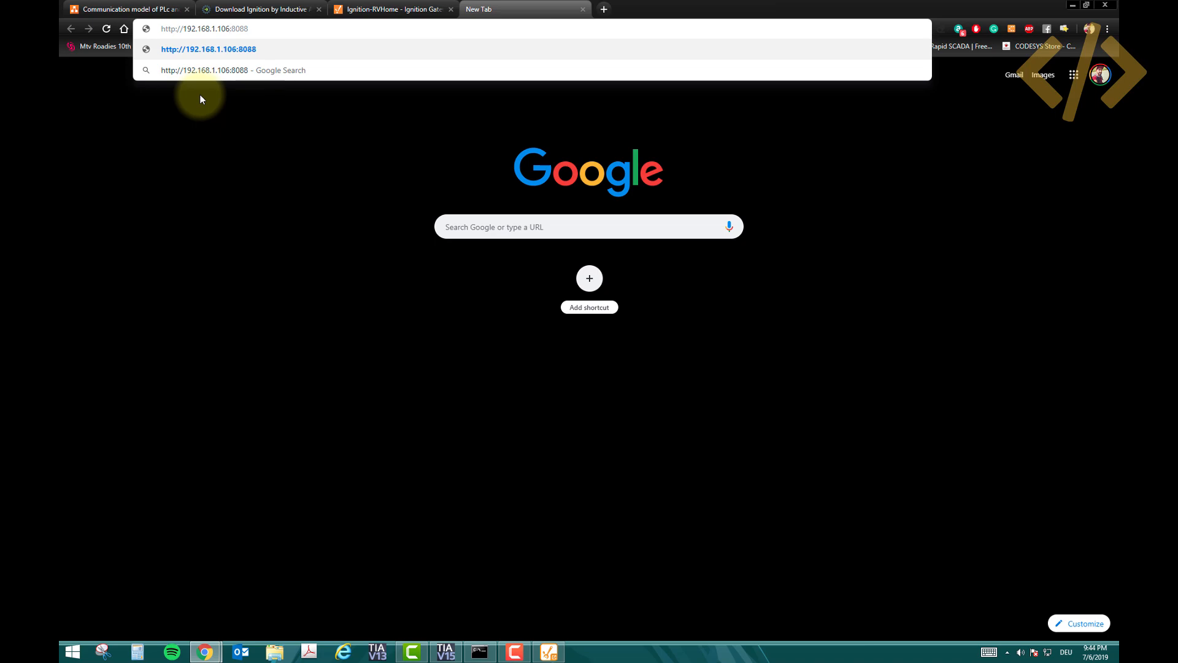
{"action": "key", "text": "Return"}
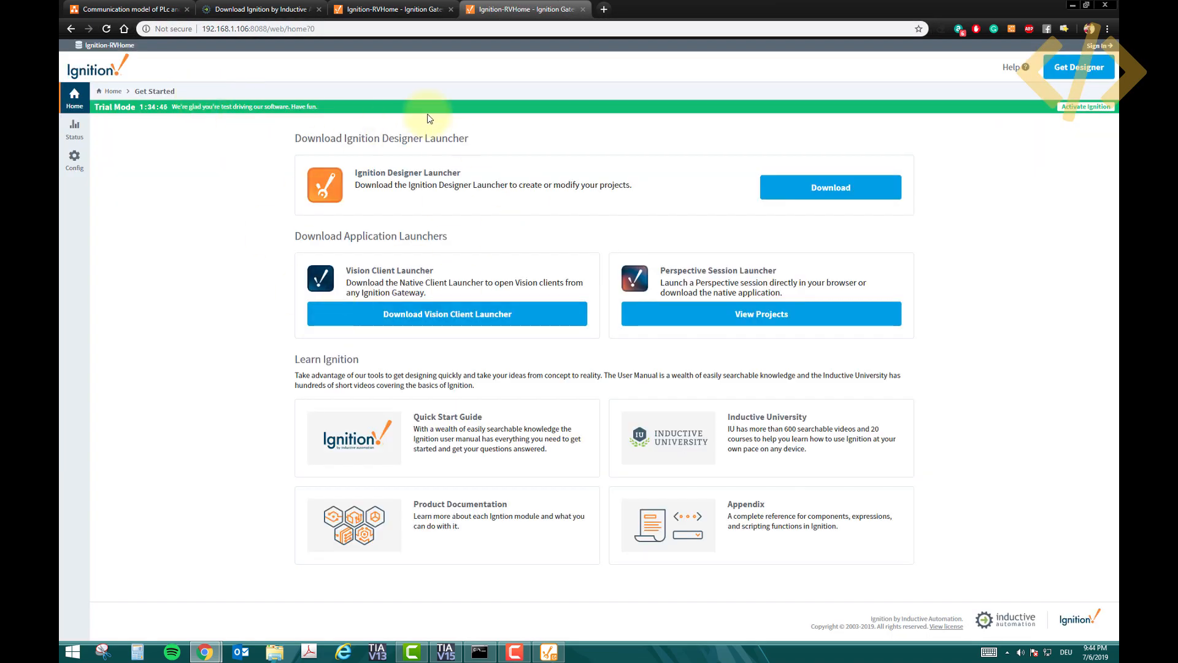
Compare the gateway page opened by IP address with the localhost page, and close the extra browser tab.
{"action": "left_click", "coordinate": [386, 7]}
{"action": "left_click", "coordinate": [322, 5]}
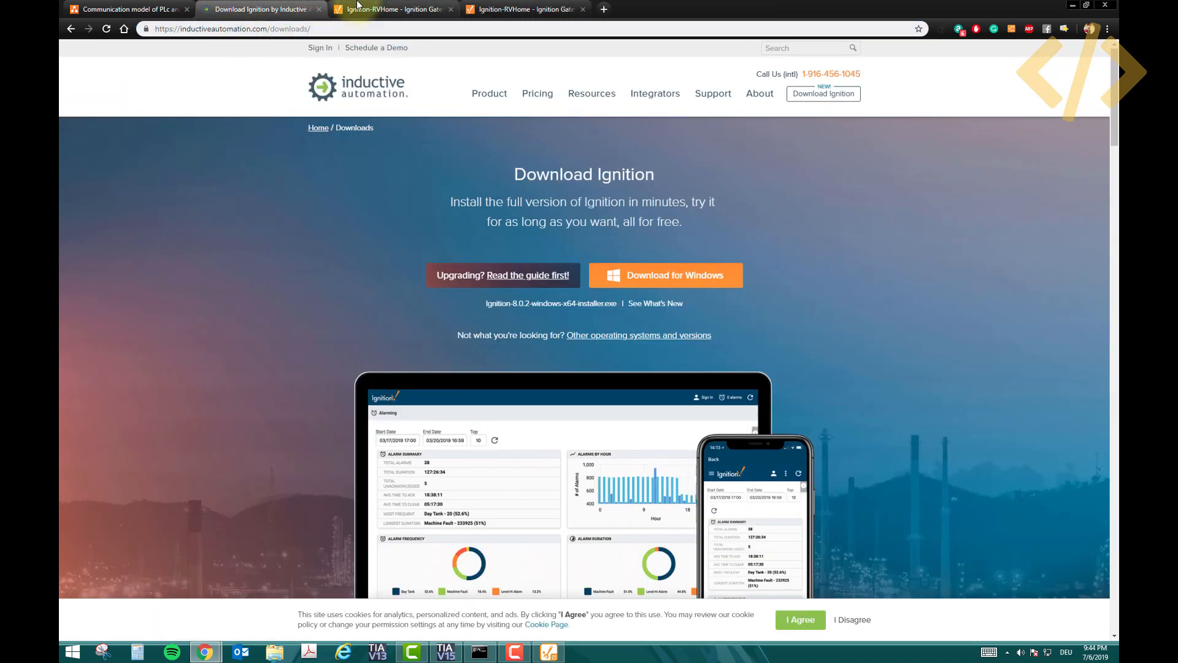
{"action": "left_click", "coordinate": [393, 8]}
{"action": "left_click", "coordinate": [524, 8]}
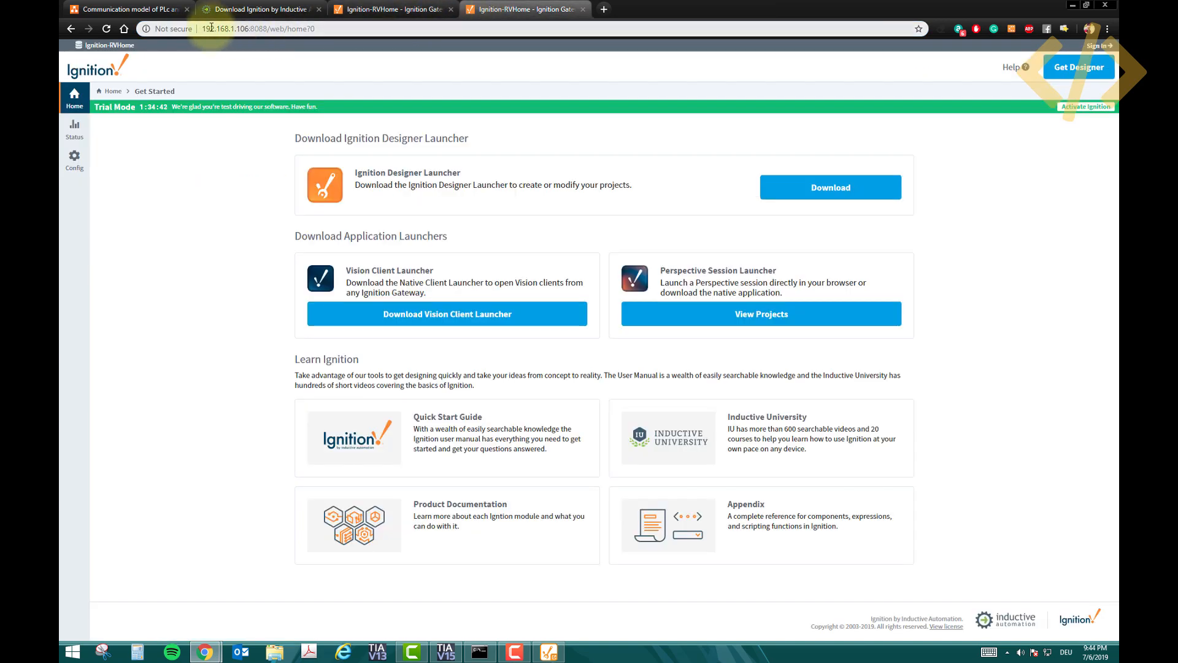
{"action": "left_click", "coordinate": [375, 10]}
{"action": "left_click", "coordinate": [521, 9]}
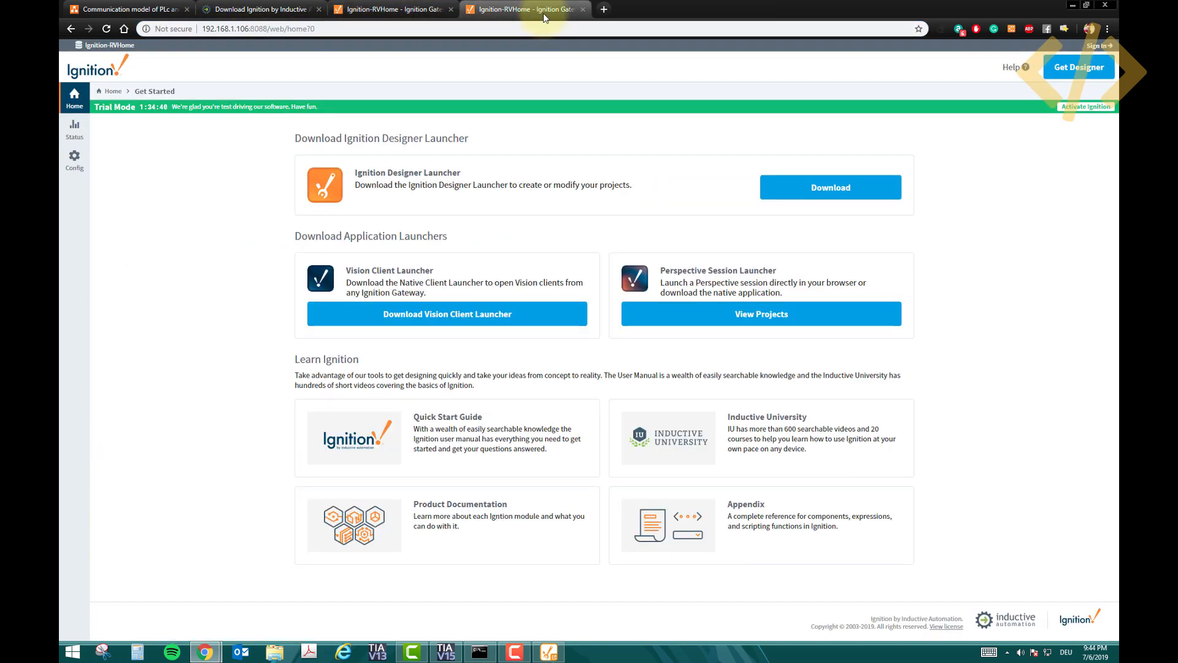
{"action": "left_click", "coordinate": [582, 10]}
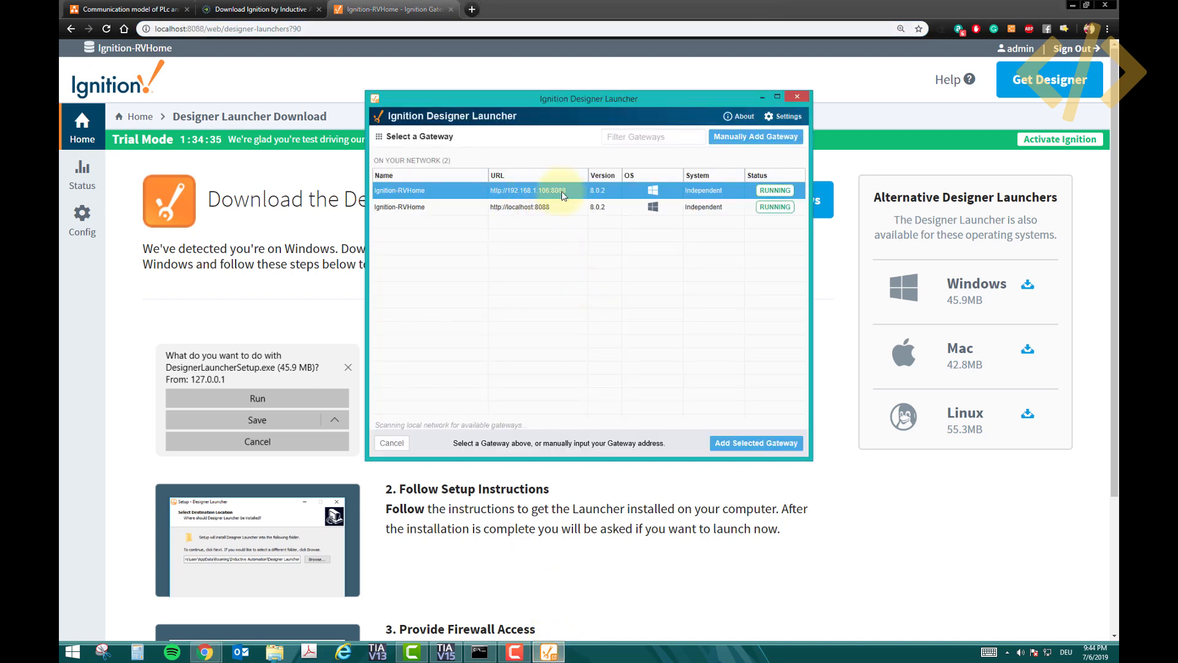
{"action": "left_click", "coordinate": [526, 207]}
{"action": "left_click", "coordinate": [531, 196]}
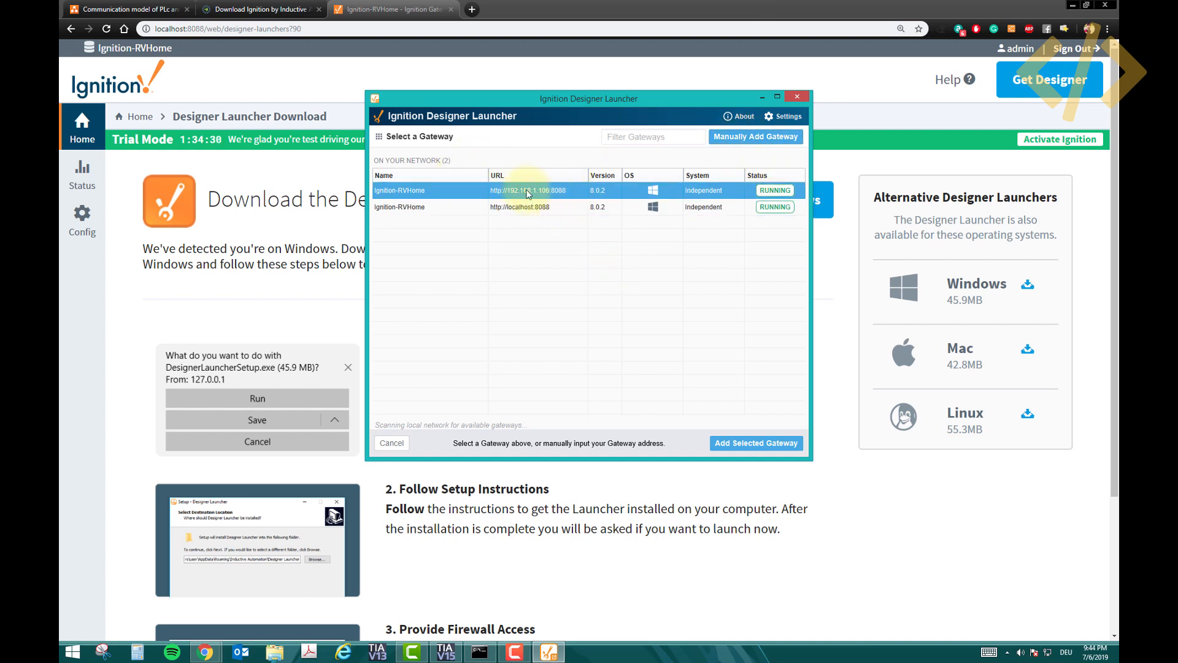
{"action": "left_click", "coordinate": [748, 445]}
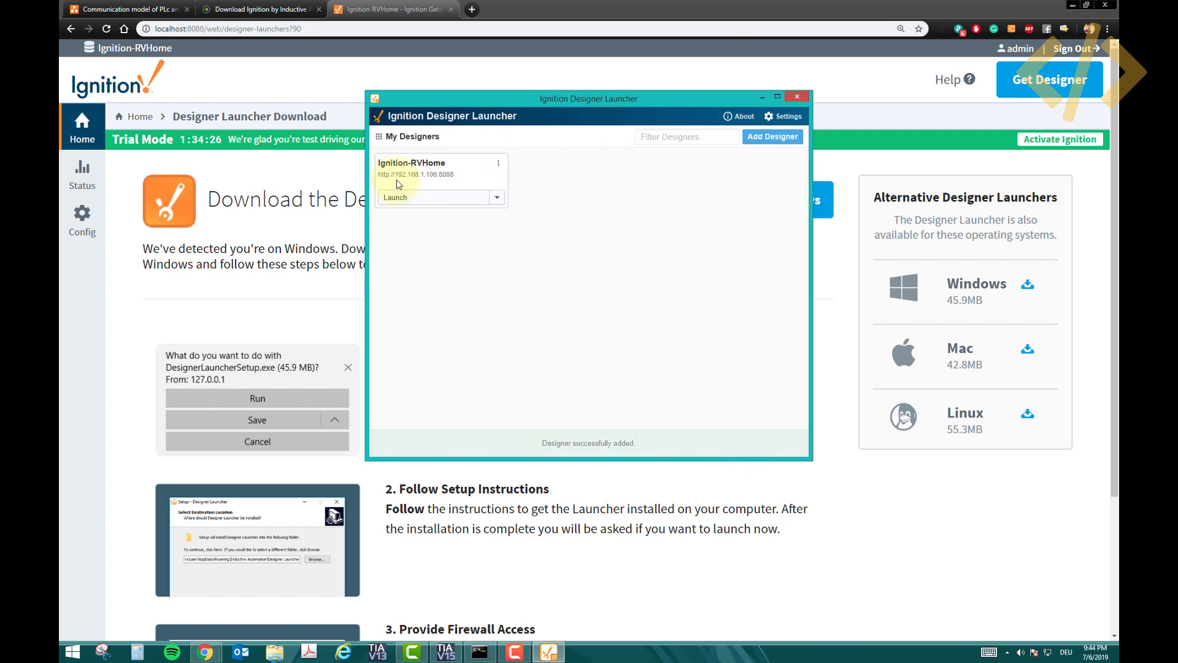
Launch the Ignition-RVHome designer and log in as admin with the account password.
{"action": "left_click", "coordinate": [451, 204]}
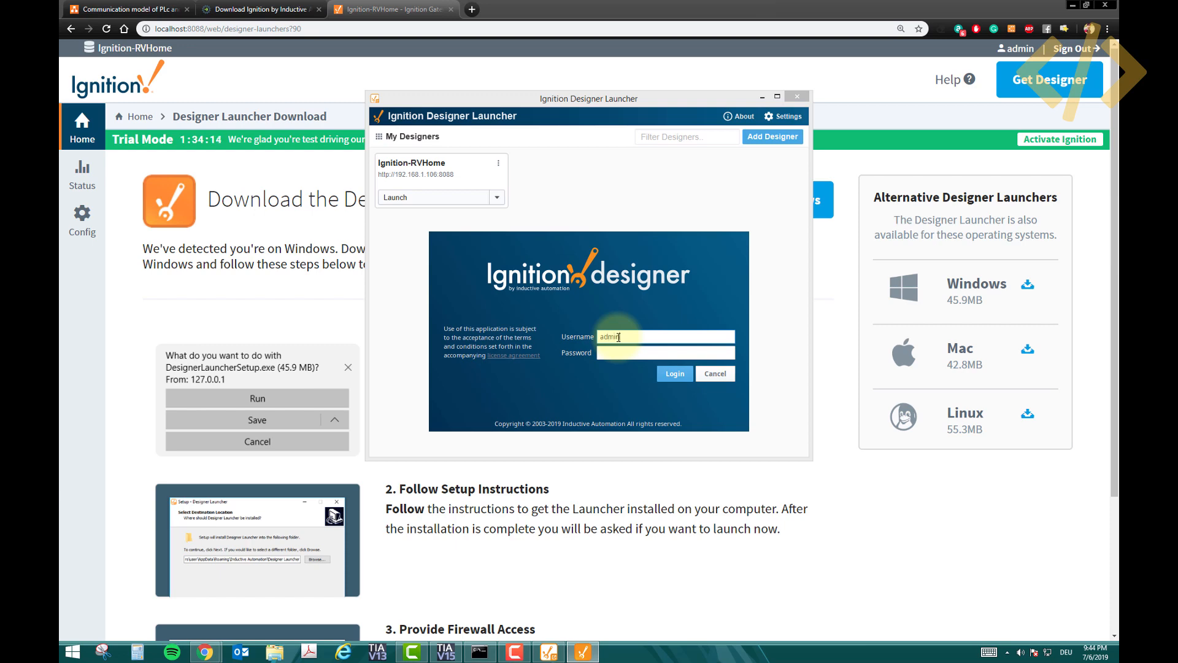
{"action": "left_click", "coordinate": [637, 354]}
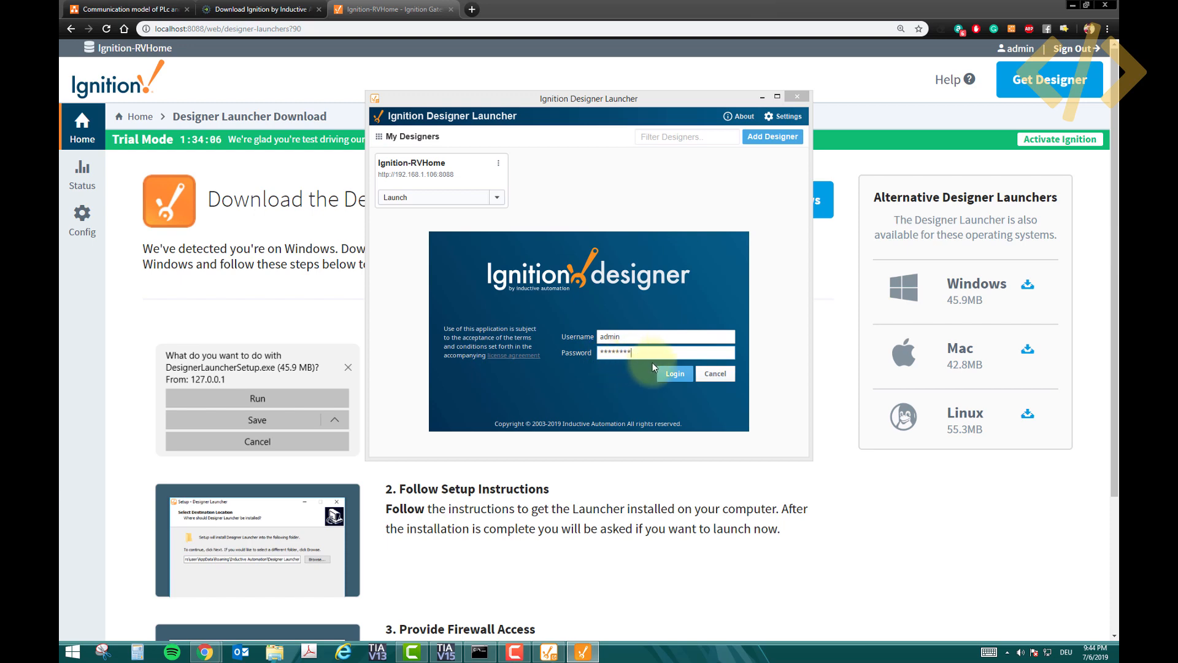
{"action": "left_click", "coordinate": [671, 373]}
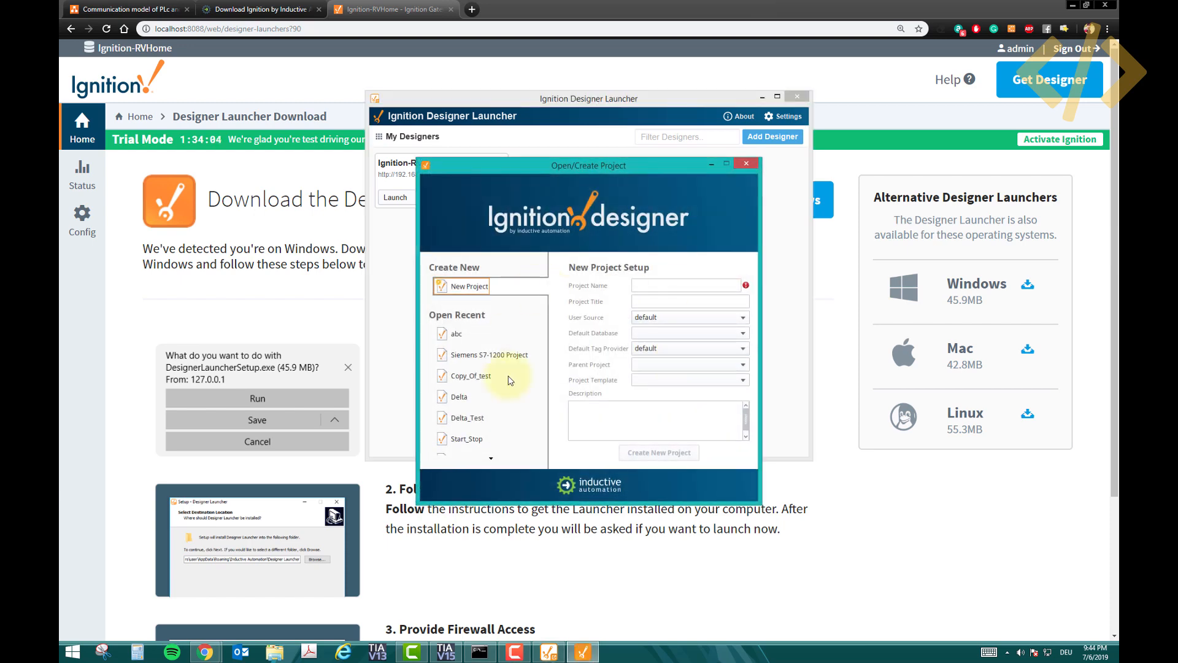
Create a new project named Ignition_1 with the title "Communication with Siemens PLCs".
{"action": "left_click", "coordinate": [663, 288]}
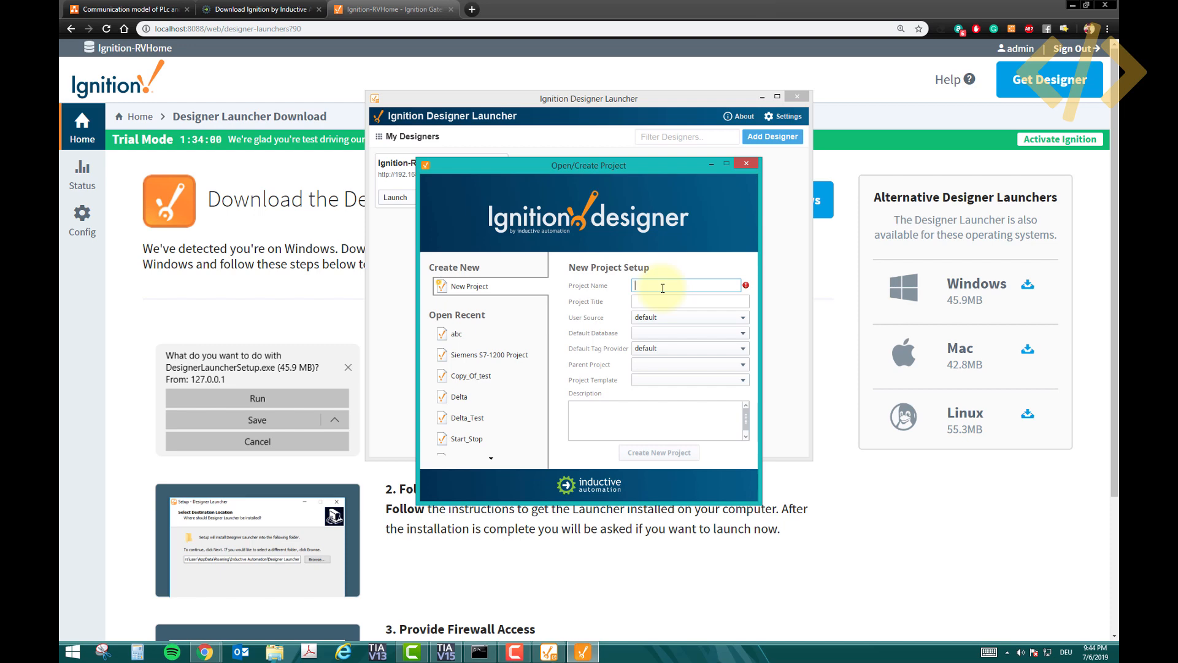
{"action": "type", "text": "Ignition_1"}
{"action": "left_click", "coordinate": [679, 302]}
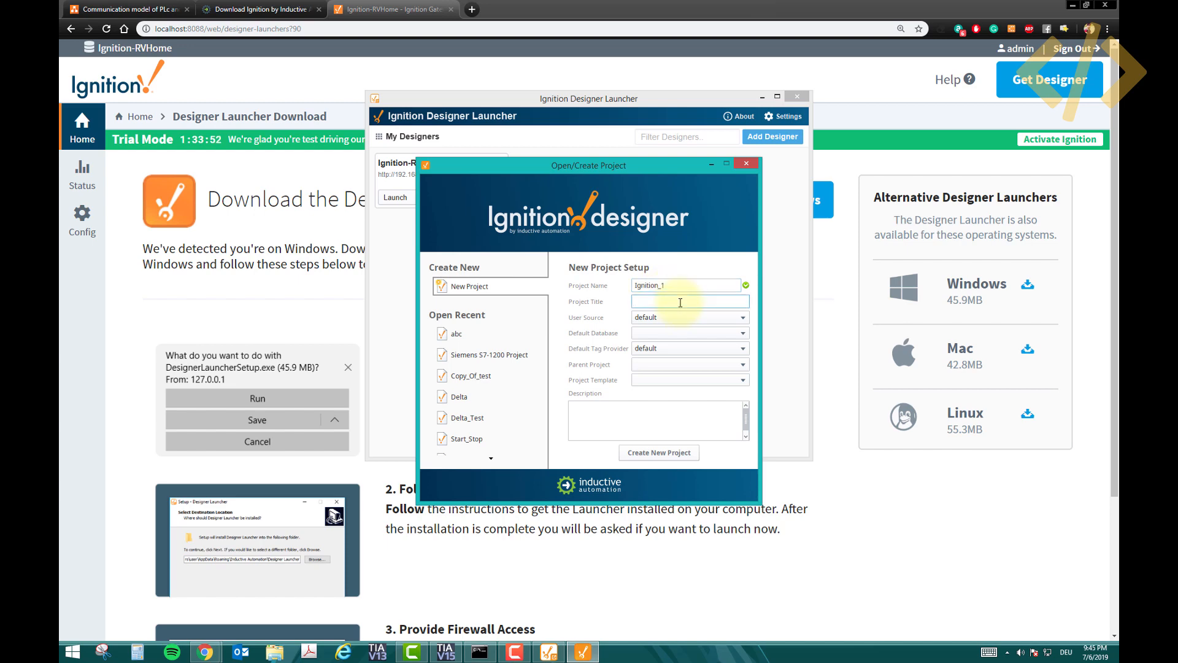
{"action": "type", "text": "Communication with Siemens PLCs"}
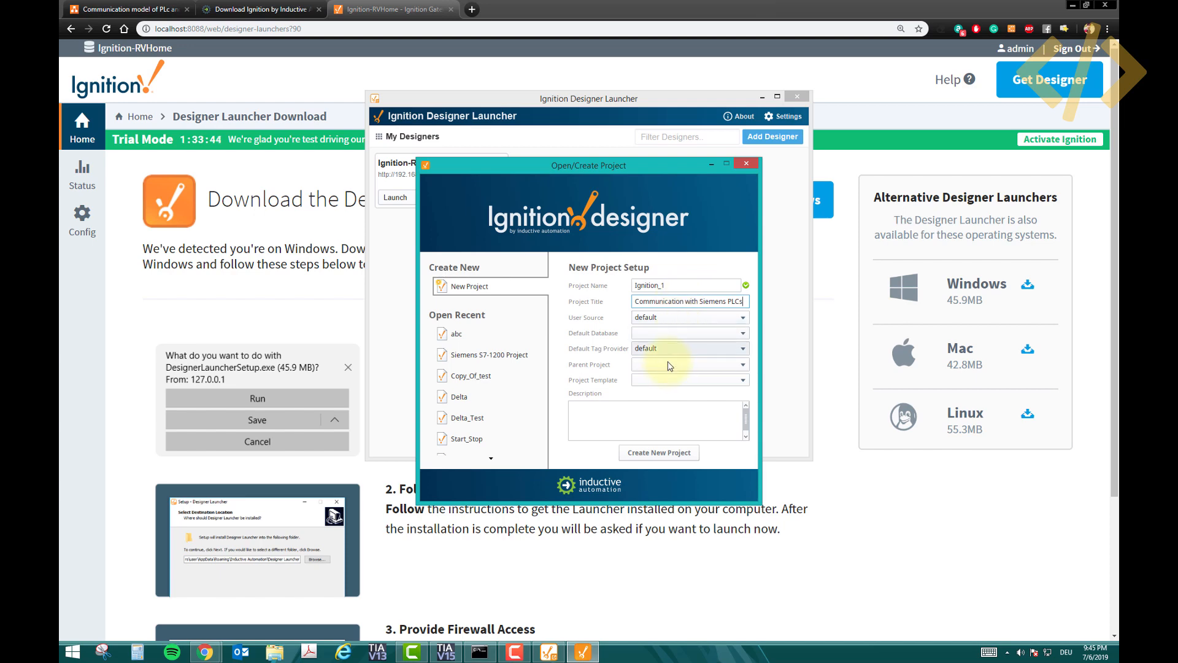
{"action": "left_click", "coordinate": [654, 457]}
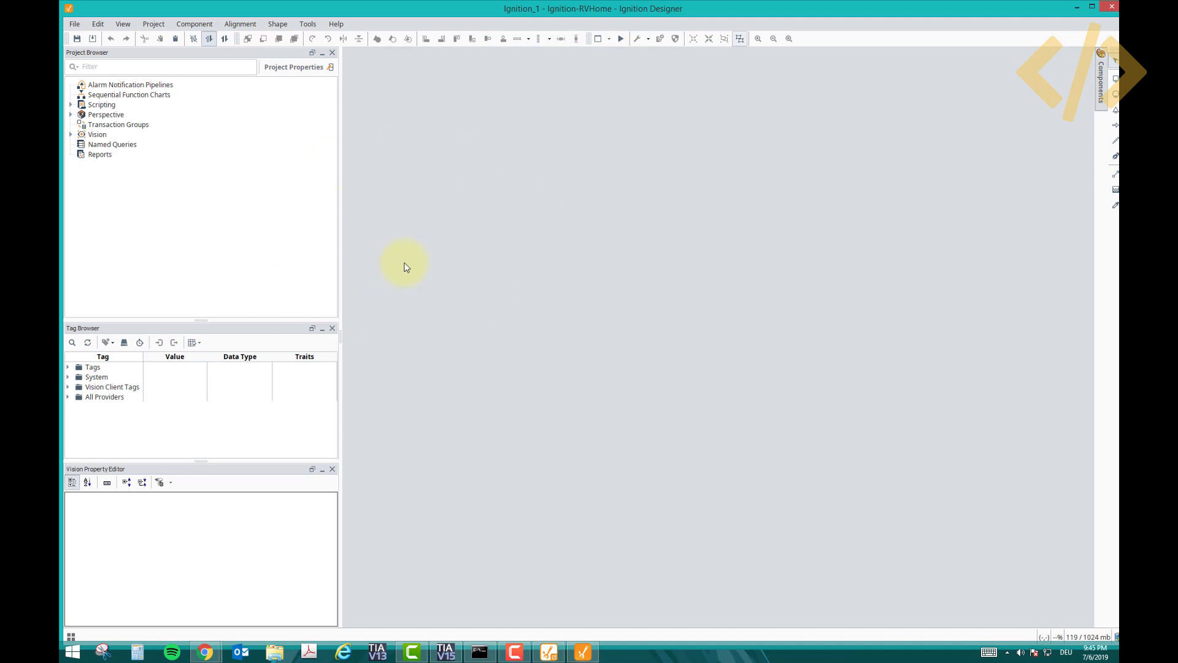
Narrow the docked panels, create a Vision window named Main Window, and select its root container.
{"action": "left_click_drag", "start_coordinate": [340, 284], "coordinate": [209, 285]}
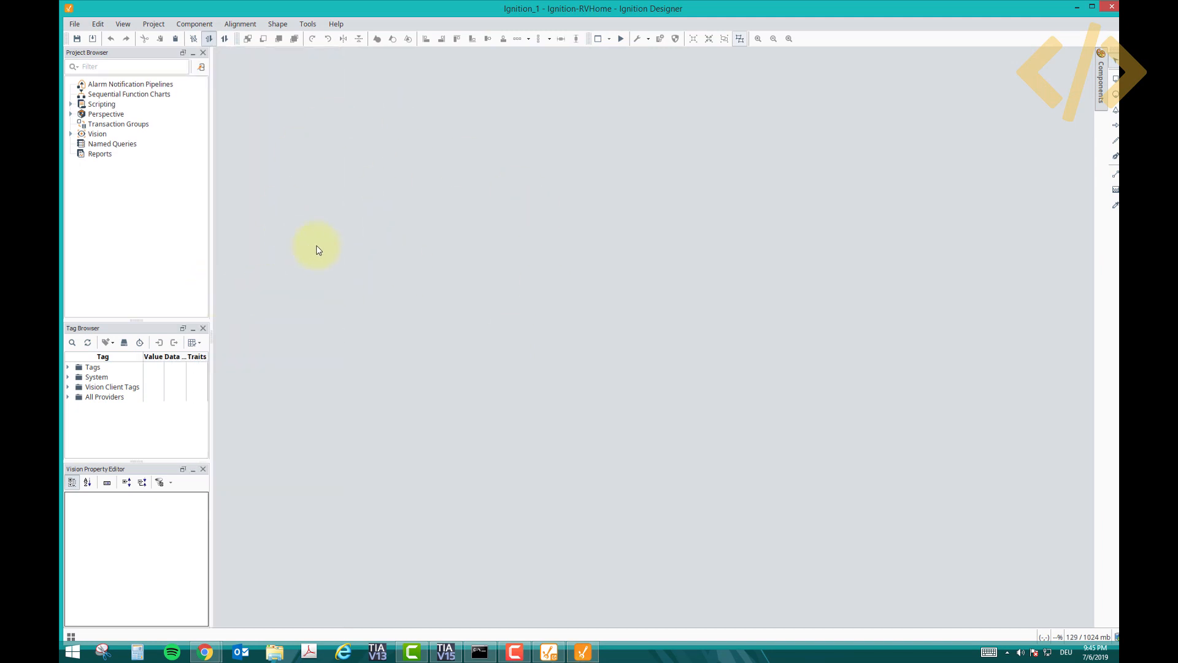
{"action": "double_click", "coordinate": [92, 135]}
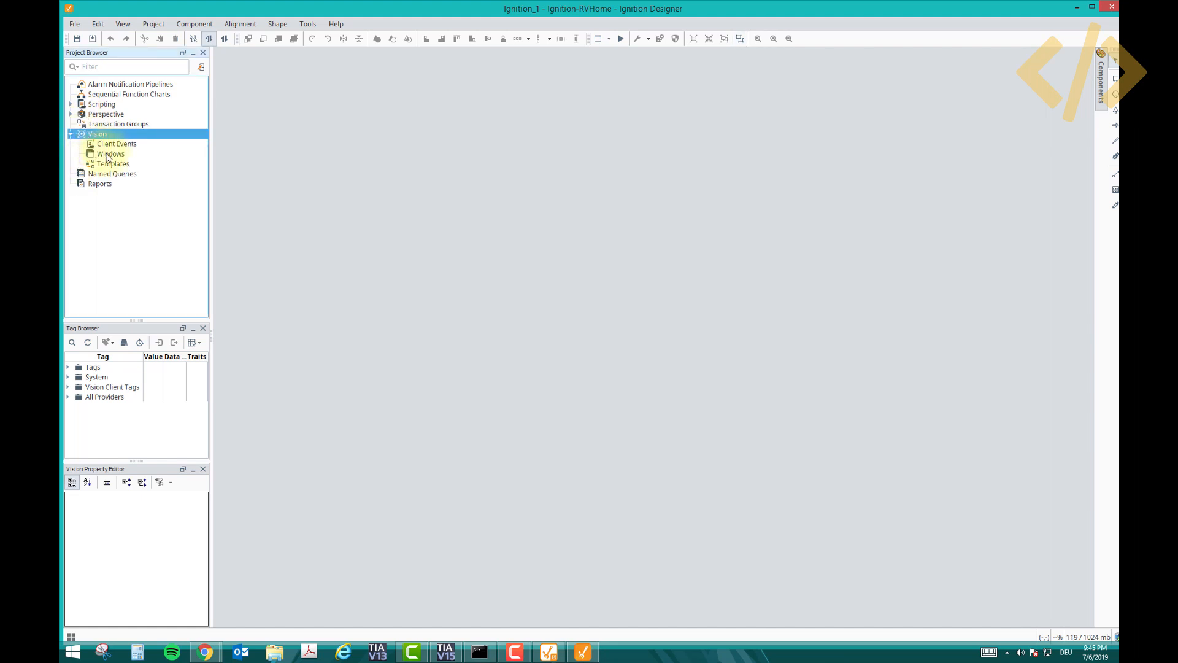
{"action": "left_click", "coordinate": [107, 155]}
{"action": "right_click", "coordinate": [106, 156]}
{"action": "left_click", "coordinate": [121, 162]}
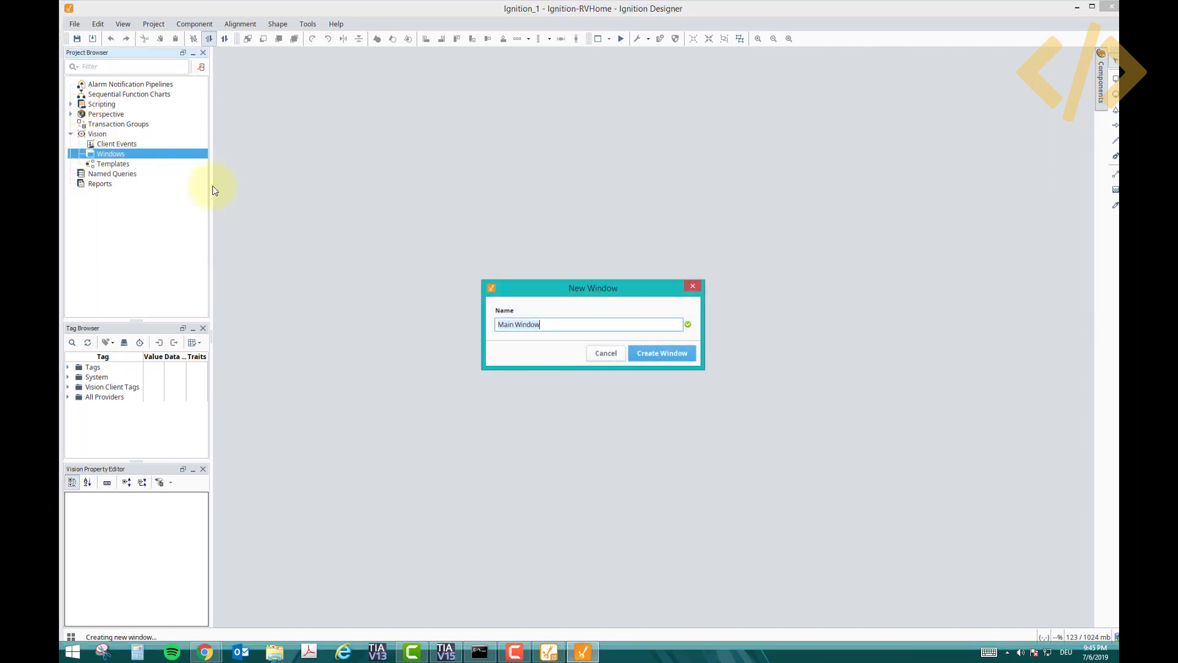
{"action": "left_click", "coordinate": [662, 357]}
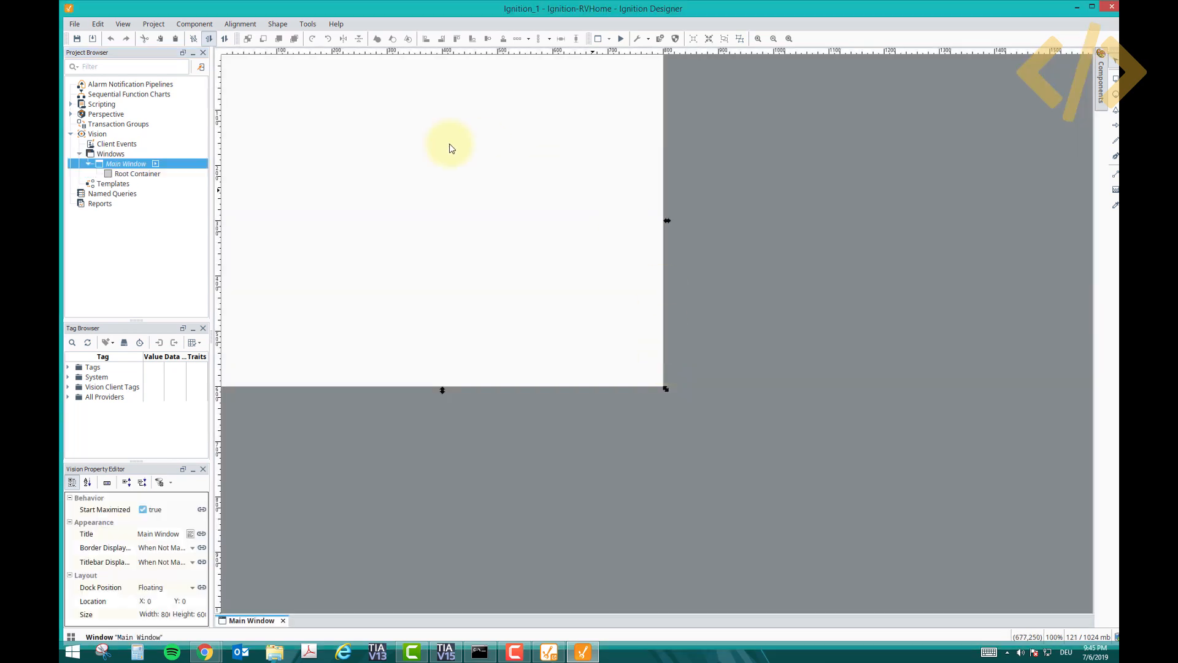
{"action": "left_click", "coordinate": [414, 225]}
{"action": "scroll", "coordinate": [411, 227], "scroll_direction": "up", "scroll_amount": 2}
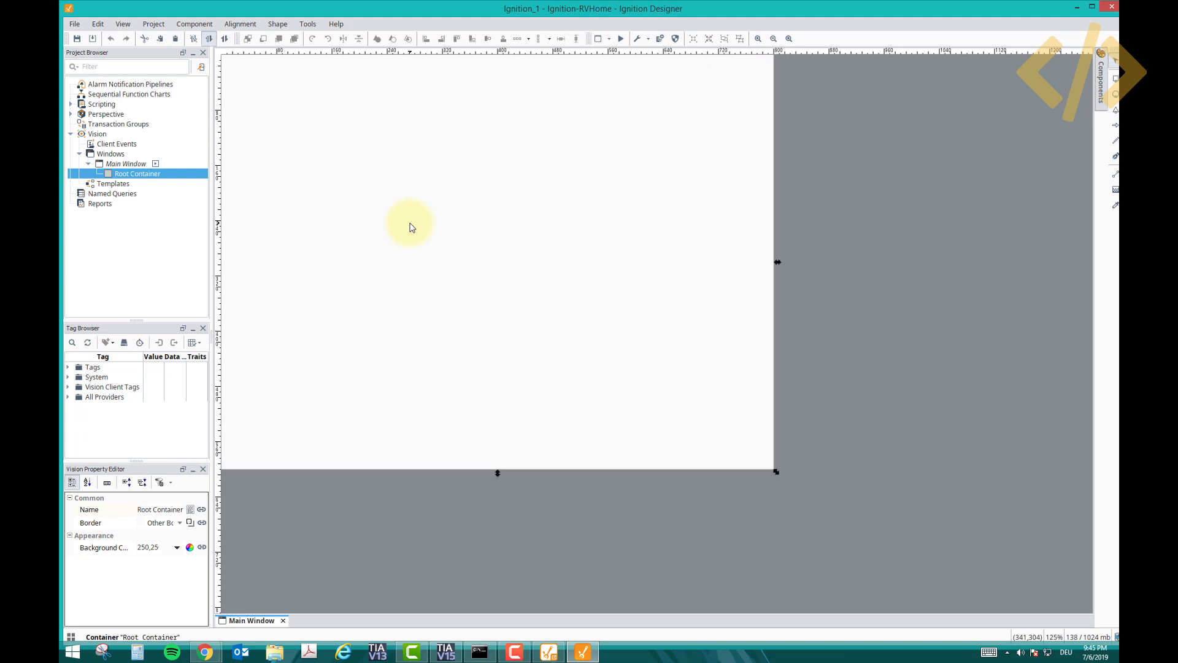
{"action": "scroll", "coordinate": [416, 242], "scroll_direction": "up", "scroll_amount": 1}
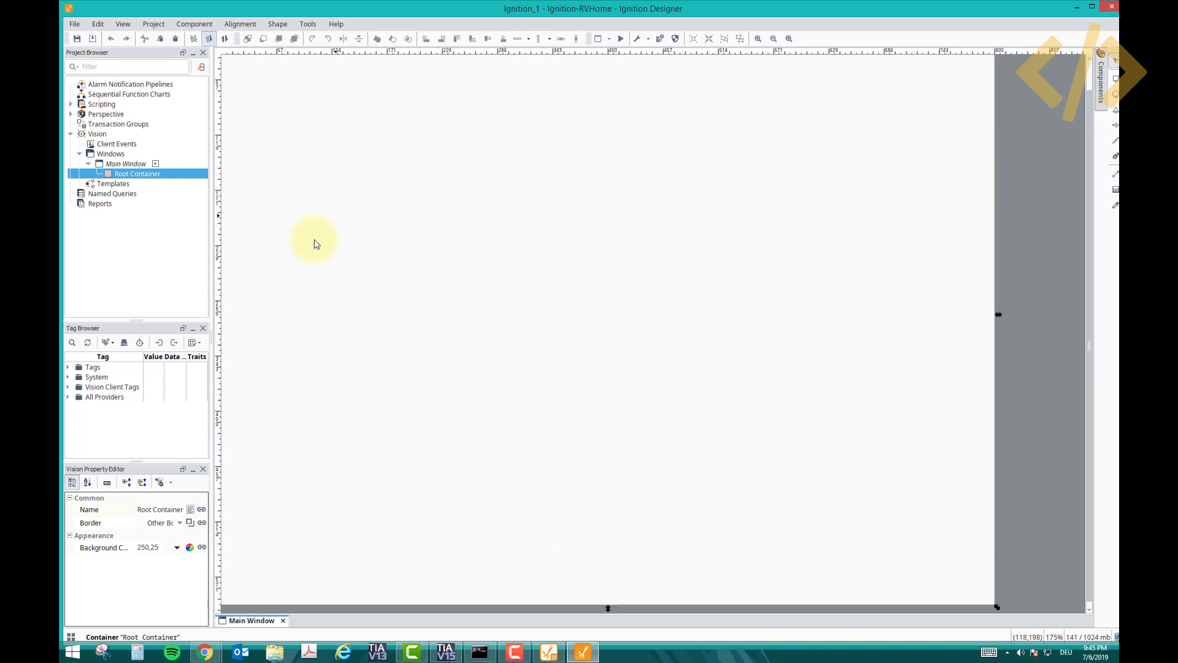
Examine the existing Siemens folder and its subfolders in the tag tree.
{"action": "left_click", "coordinate": [68, 366]}
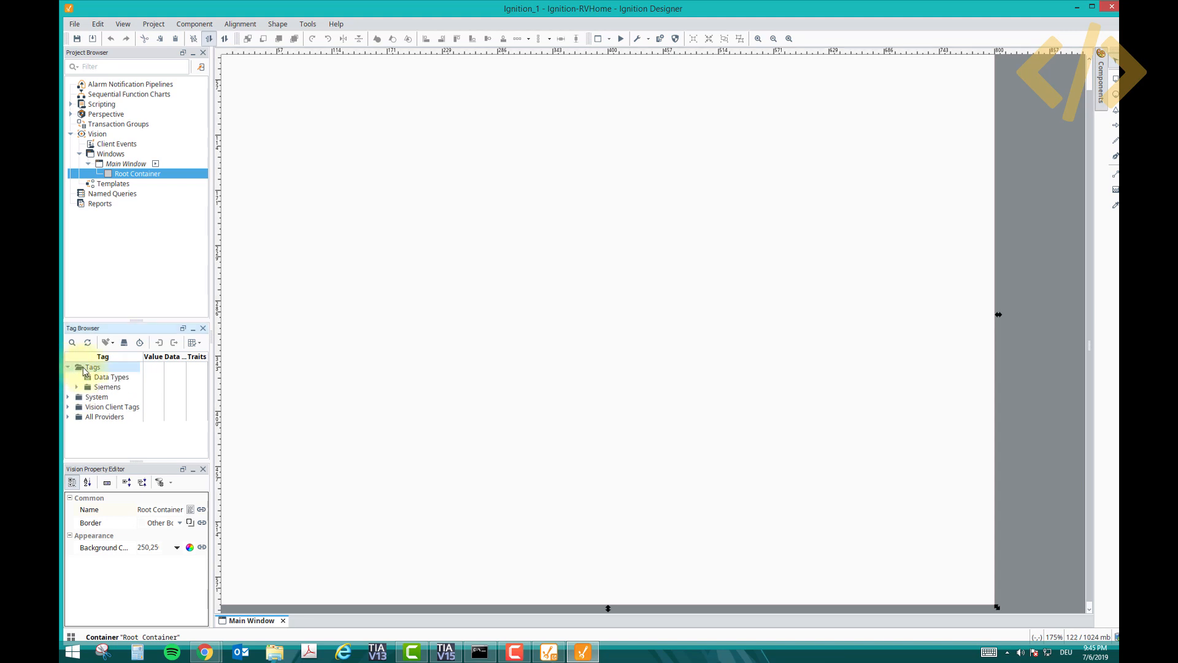
{"action": "left_click", "coordinate": [77, 386]}
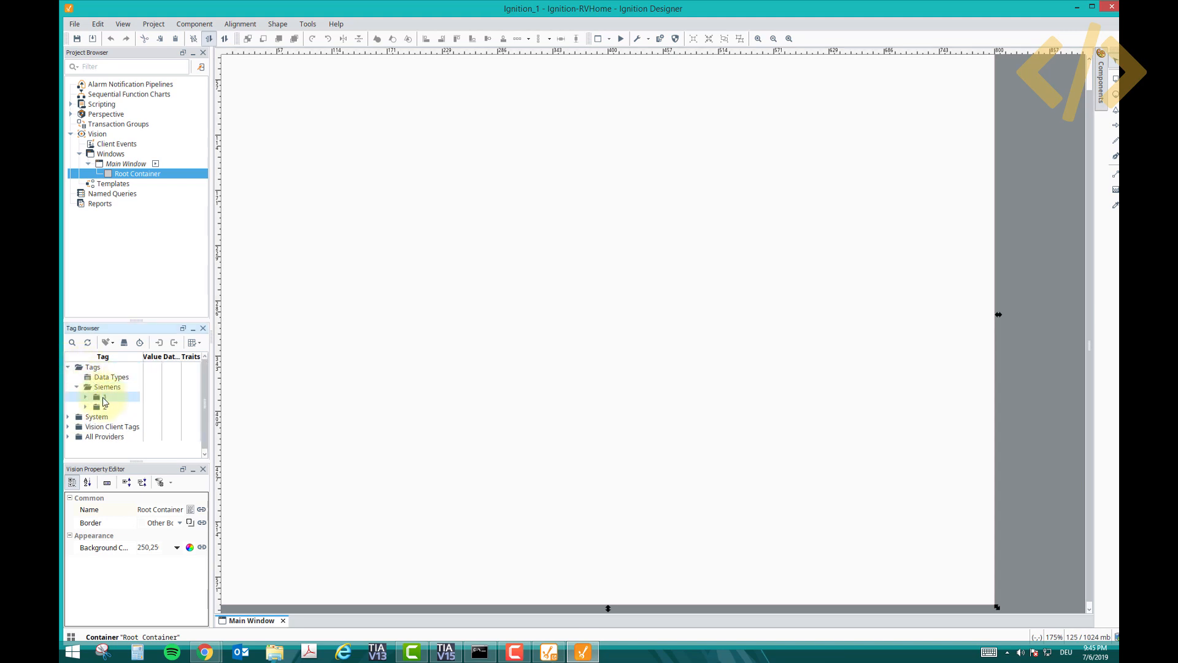
{"action": "left_click", "coordinate": [105, 398]}
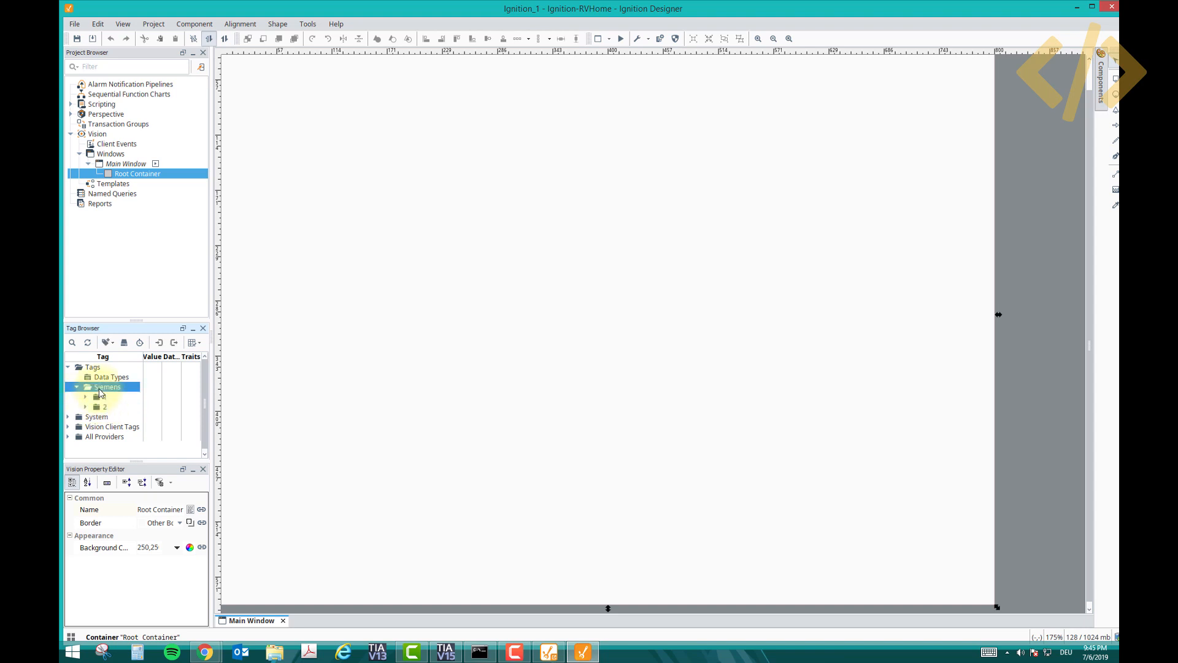
{"action": "left_click", "coordinate": [77, 390]}
{"action": "left_click", "coordinate": [77, 387]}
Create a new standard OPC tag under the Tags folder and name it Start.
{"action": "left_click", "coordinate": [94, 368]}
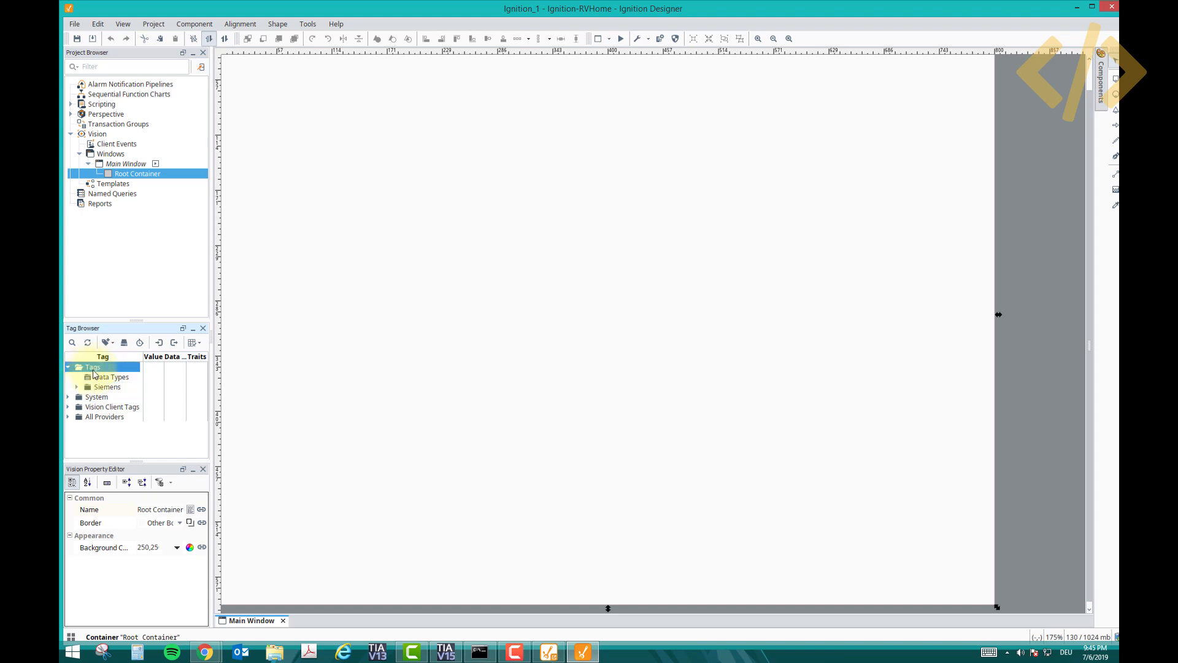
{"action": "right_click", "coordinate": [92, 369]}
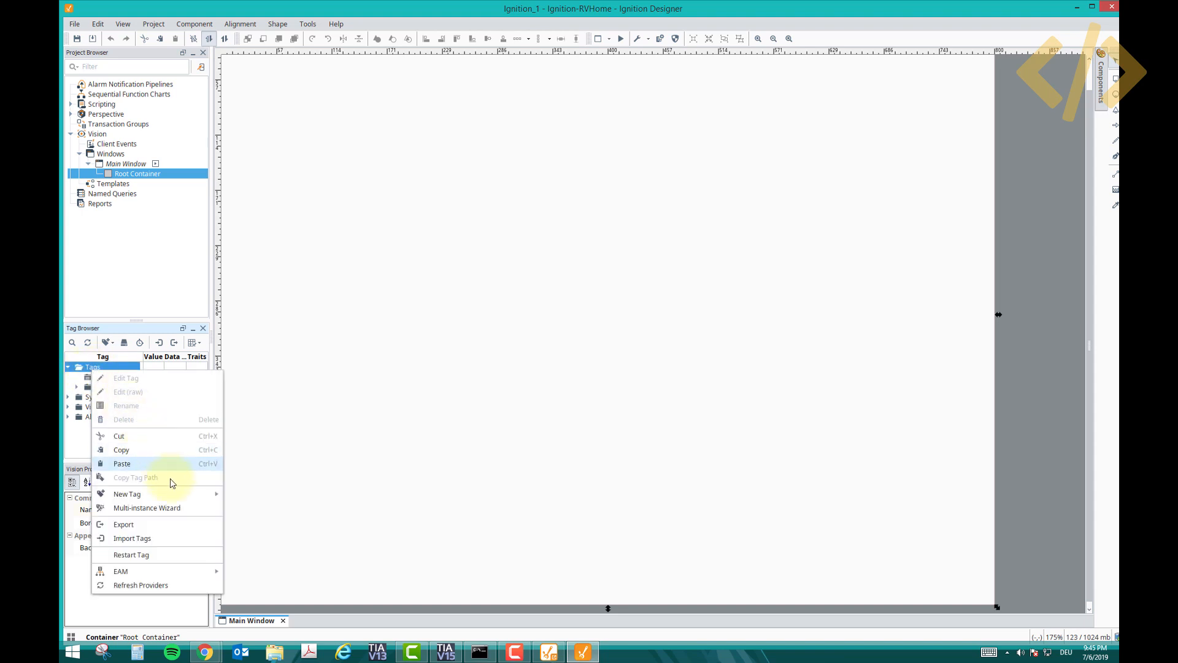
{"action": "mouse_move", "coordinate": [182, 495]}
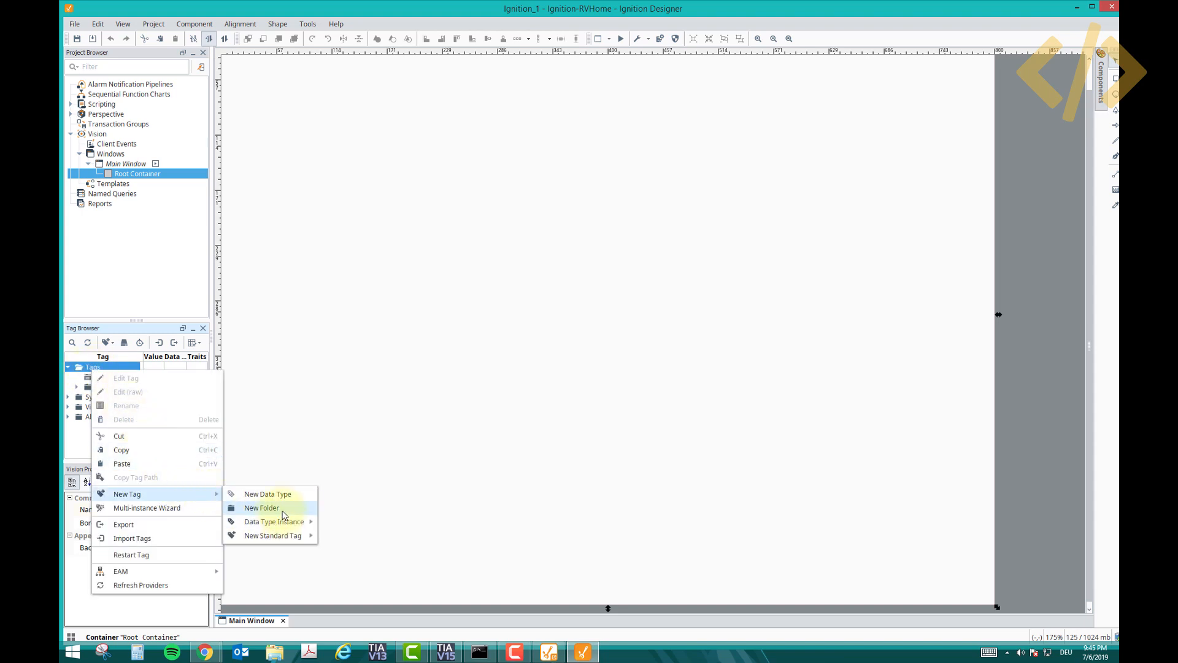
{"action": "mouse_move", "coordinate": [298, 540]}
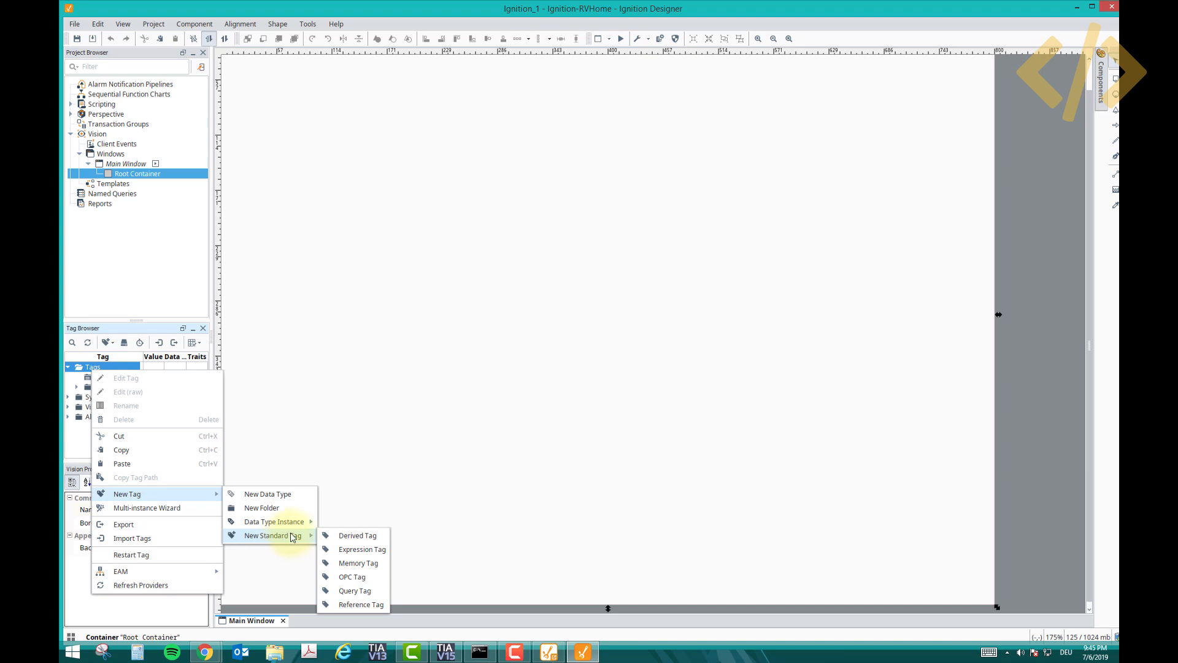
{"action": "left_click", "coordinate": [361, 580]}
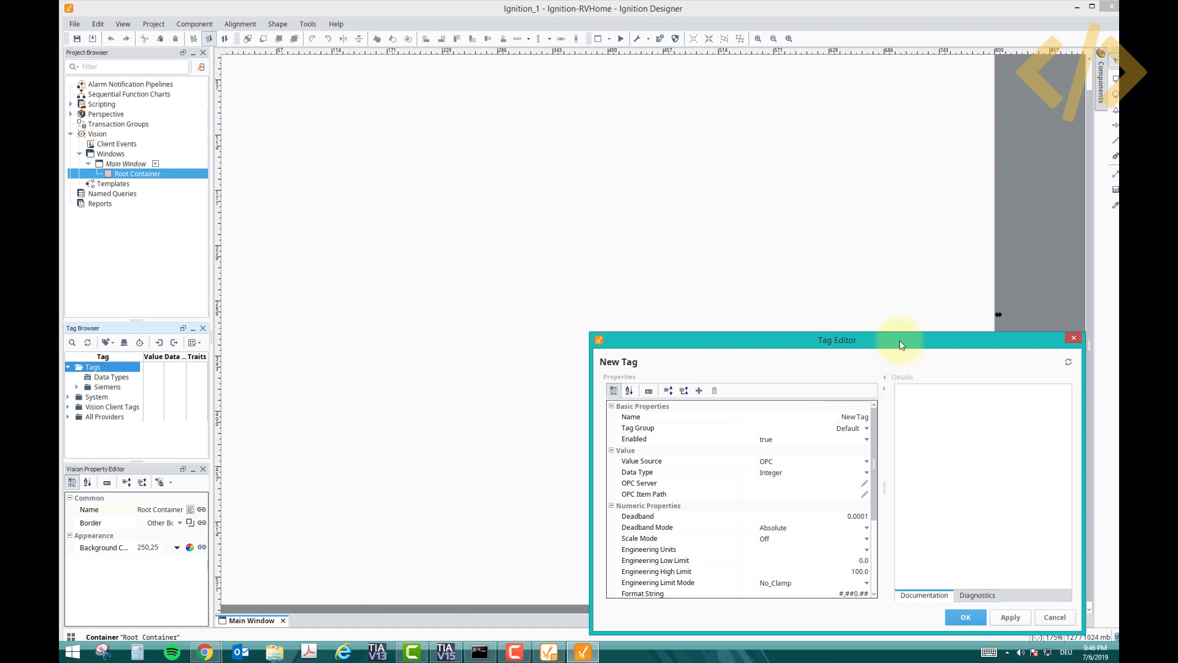
{"action": "left_click_drag", "start_coordinate": [894, 337], "coordinate": [647, 190]}
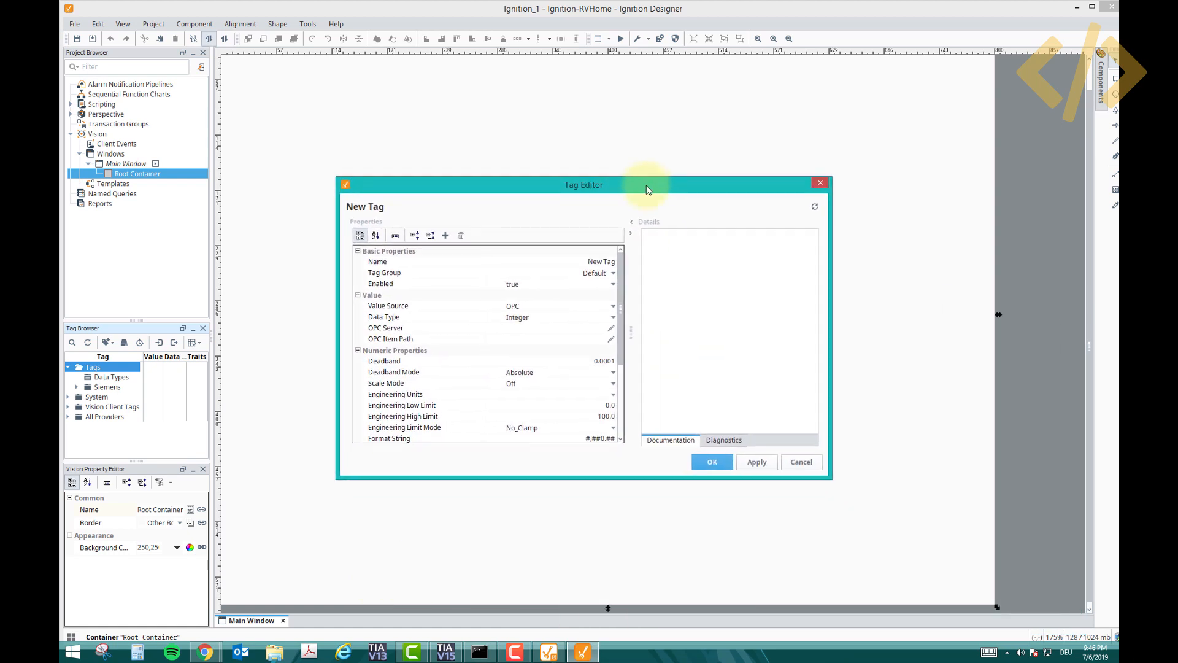
{"action": "left_click", "coordinate": [607, 261]}
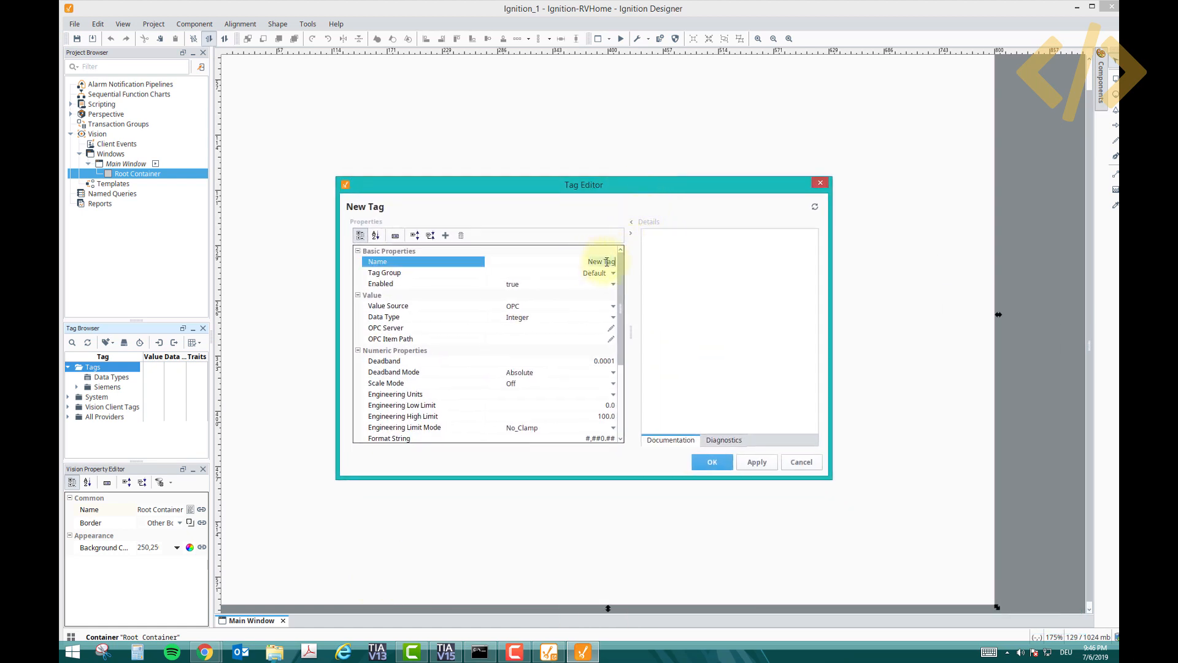
{"action": "type", "text": "Start"}
Check the Start tag's tag group and value source, and set its data type to Boolean.
{"action": "left_click", "coordinate": [605, 272]}
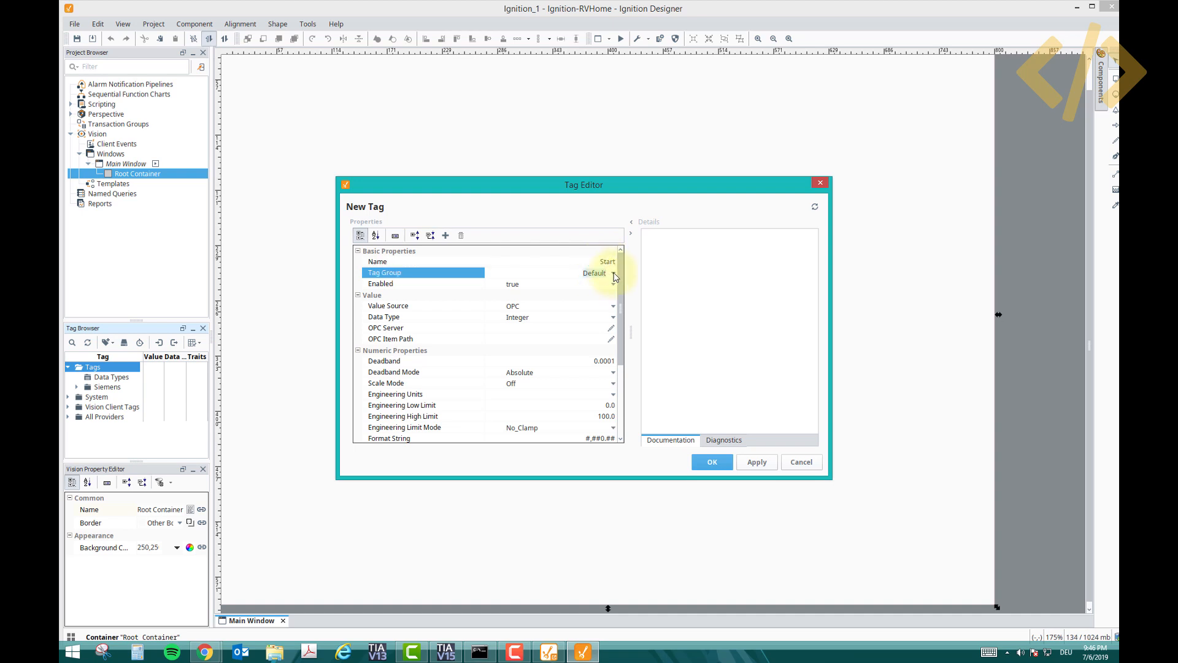
{"action": "left_click", "coordinate": [614, 274]}
{"action": "left_click", "coordinate": [614, 274]}
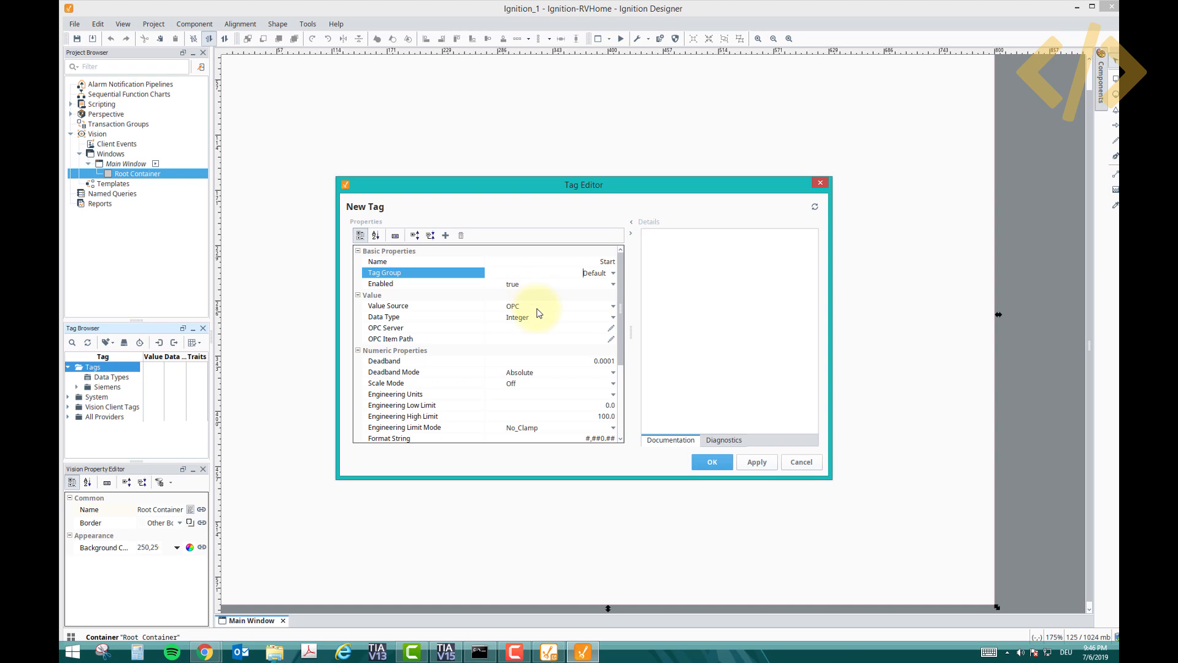
{"action": "left_click", "coordinate": [540, 307]}
{"action": "left_click", "coordinate": [559, 311]}
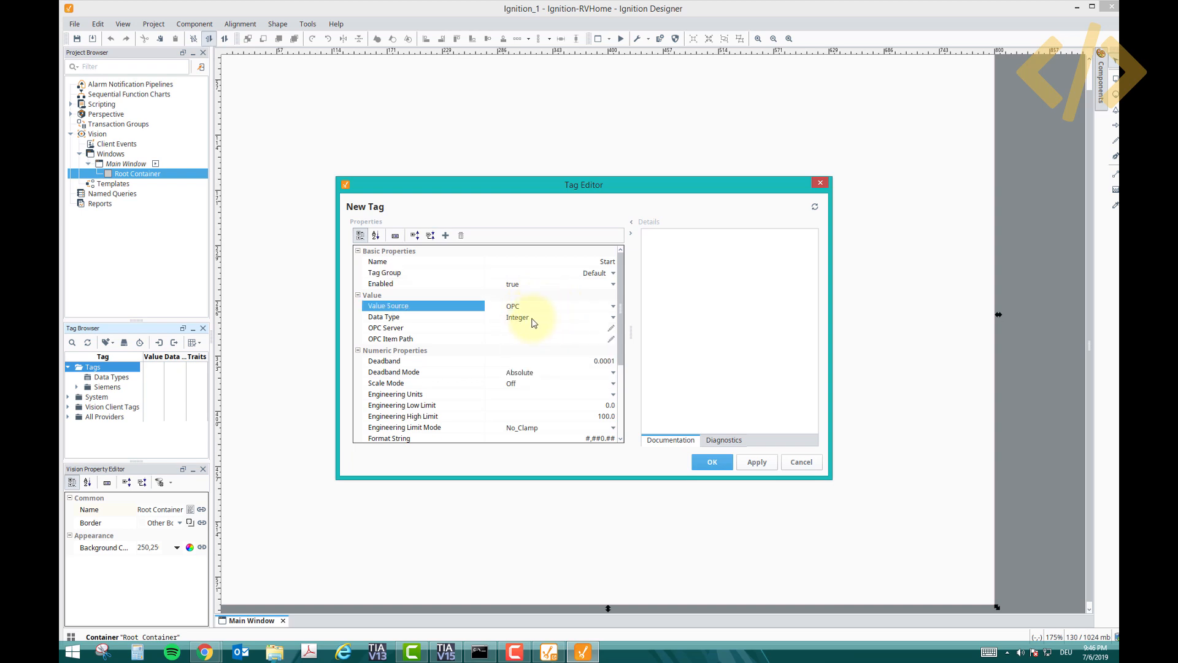
{"action": "left_click", "coordinate": [445, 651]}
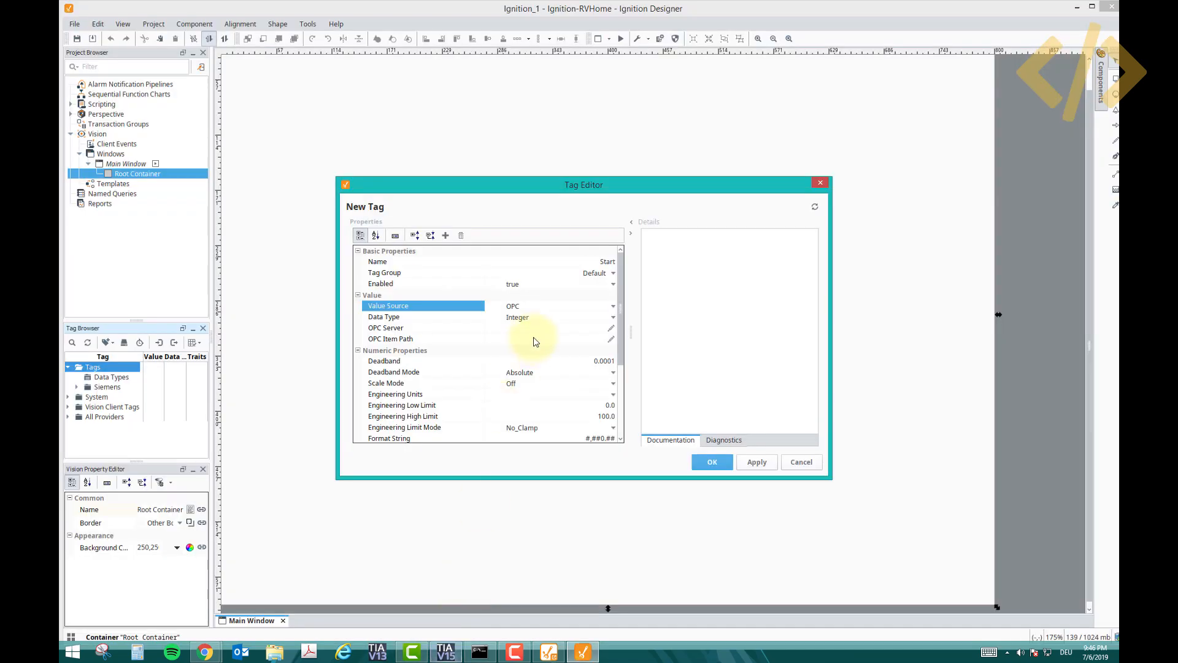
{"action": "left_click", "coordinate": [613, 318]}
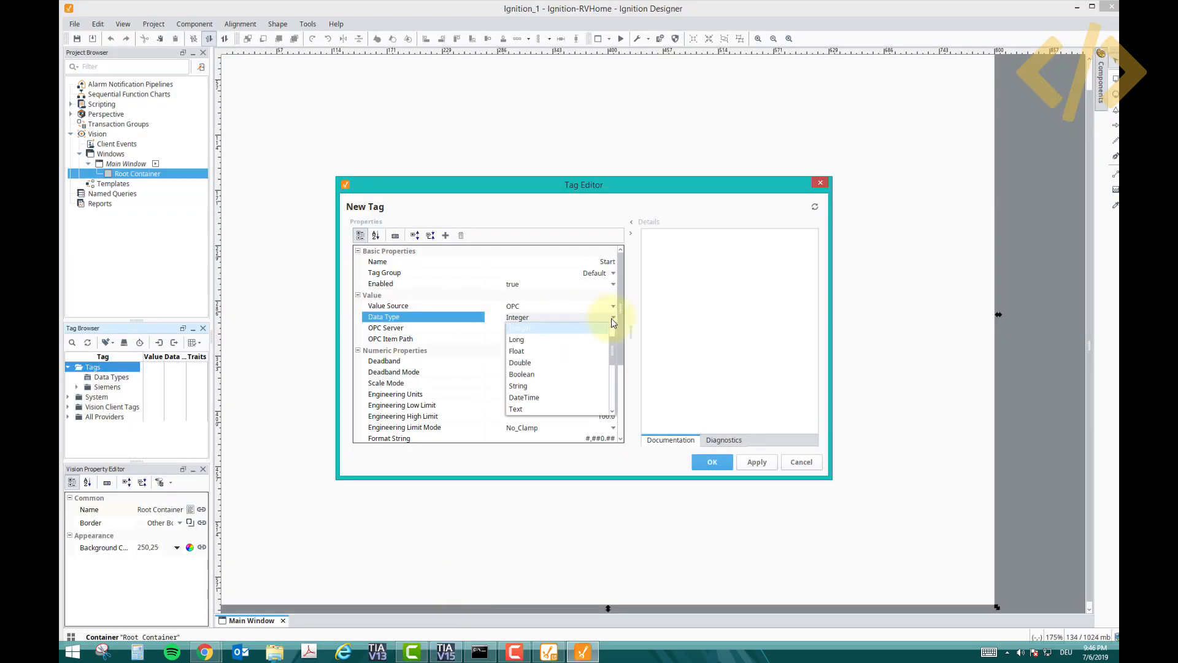
{"action": "left_click", "coordinate": [528, 374]}
Set the tag's OPC server to Ignition OPC UA Server using the path copied from the server browser.
{"action": "left_click", "coordinate": [563, 331]}
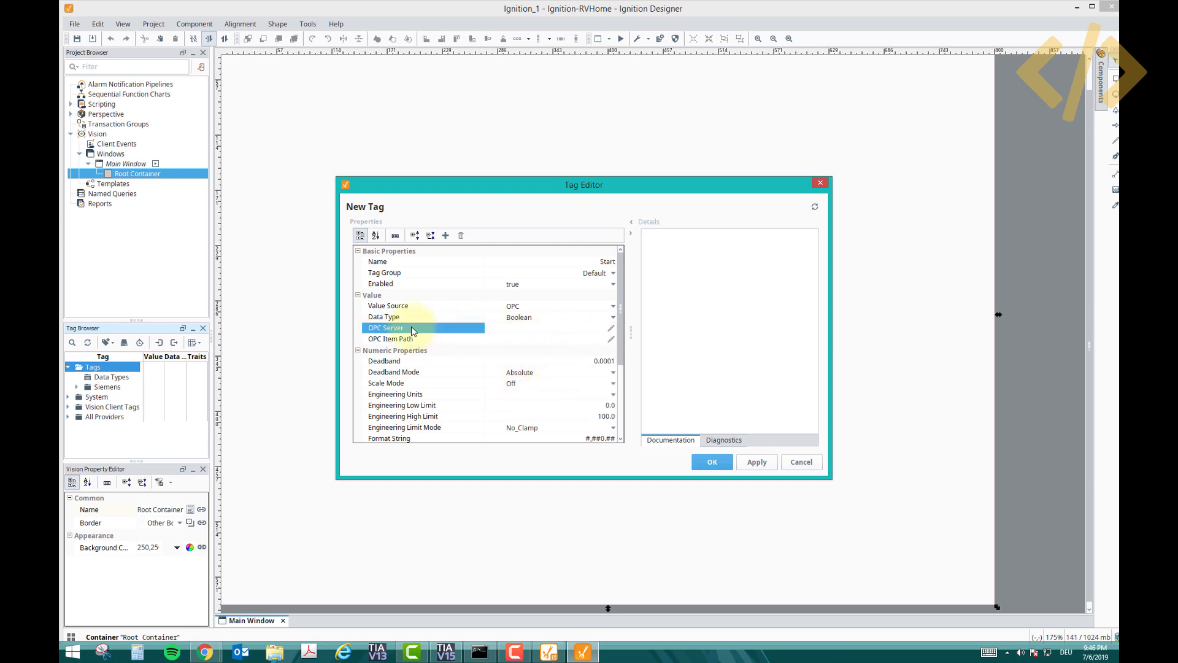
{"action": "left_click", "coordinate": [611, 330]}
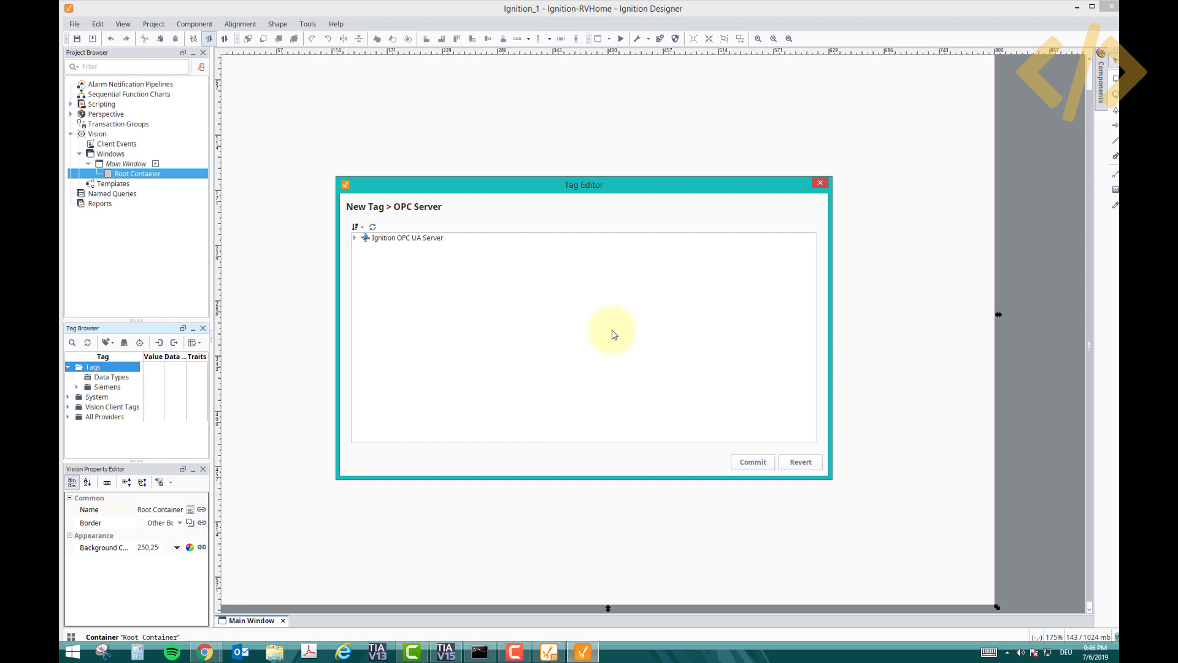
{"action": "left_click", "coordinate": [420, 240]}
{"action": "right_click", "coordinate": [419, 240]}
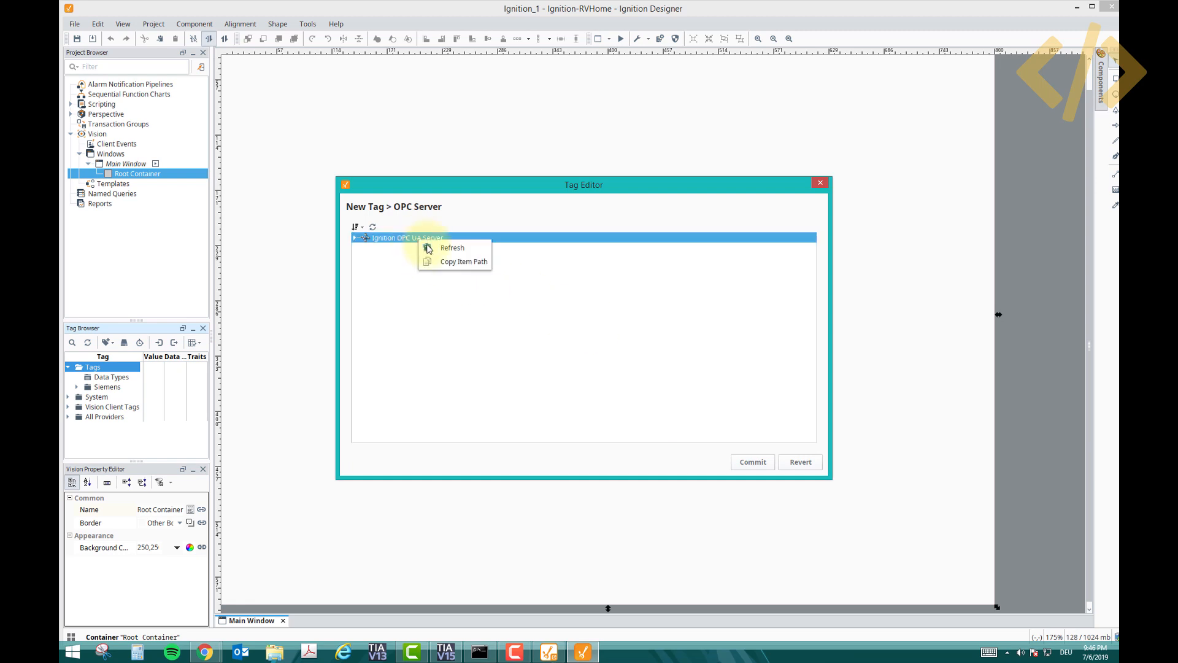
{"action": "left_click", "coordinate": [456, 262]}
{"action": "left_click", "coordinate": [753, 462]}
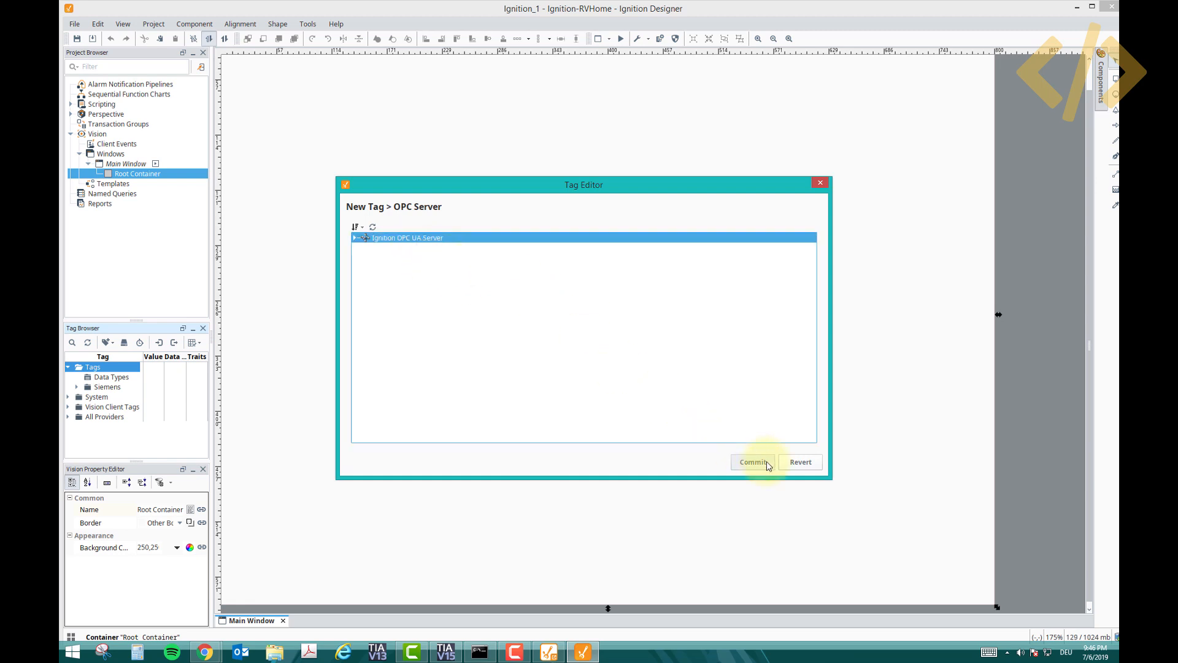
{"action": "left_click", "coordinate": [554, 327]}
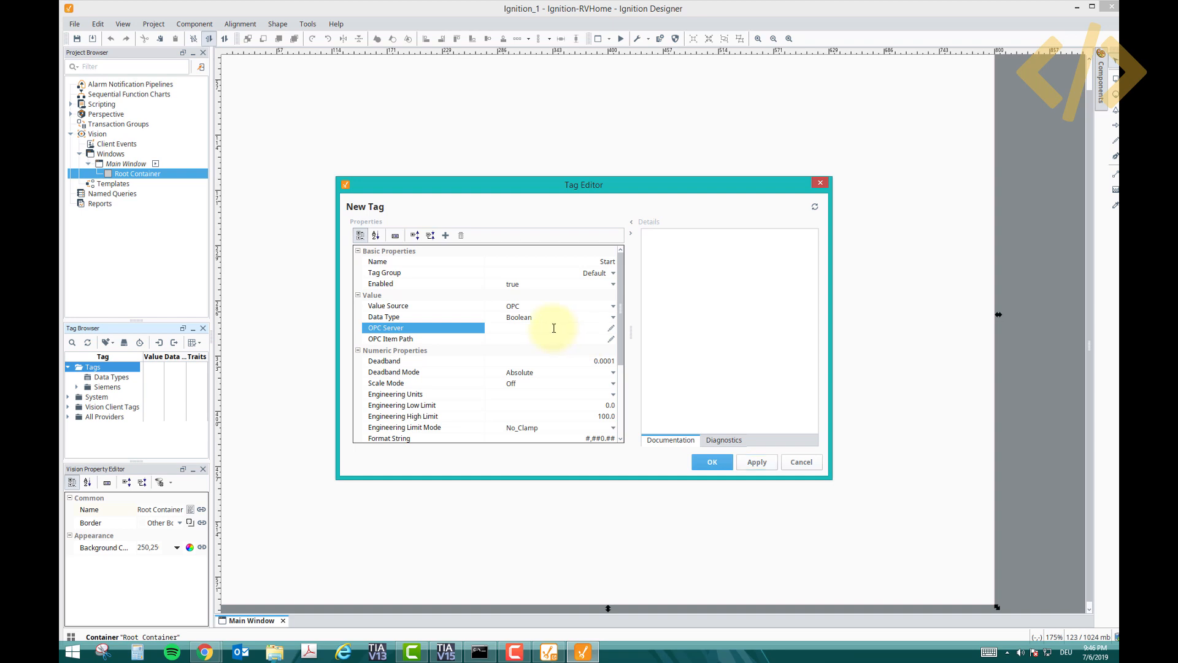
{"action": "key", "text": "ctrl+v"}
Set the OPC item path to the Is Connected item in Siemens1's Diagnostics folder, and save the tag.
{"action": "left_click", "coordinate": [577, 341]}
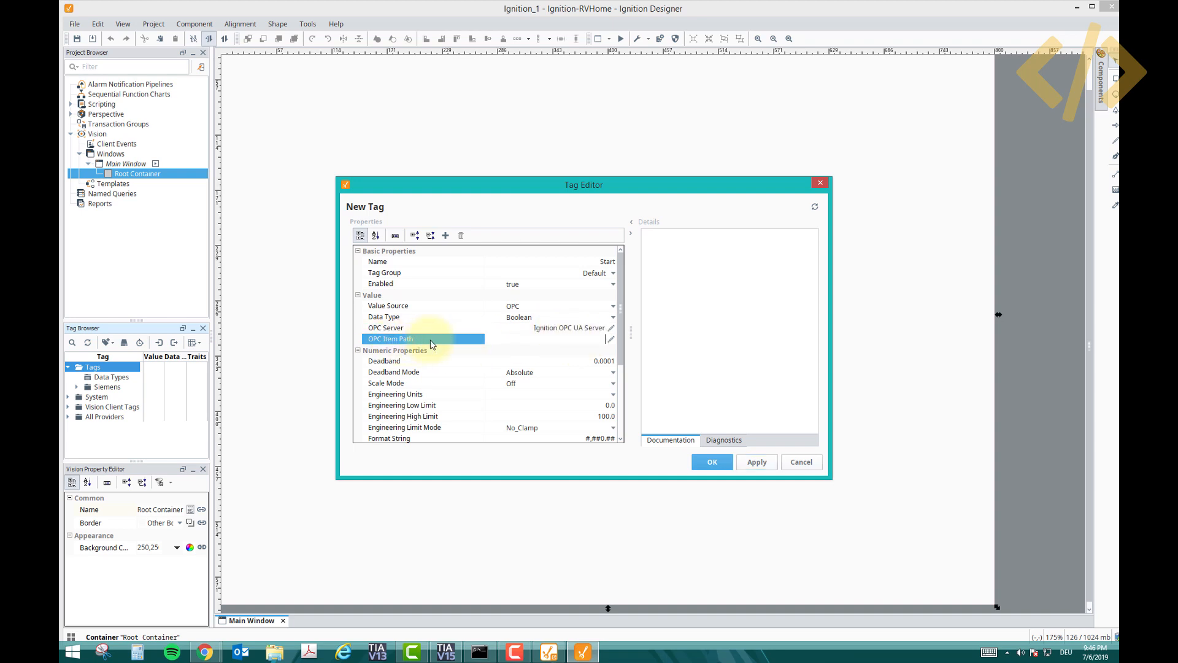
{"action": "left_click", "coordinate": [611, 339]}
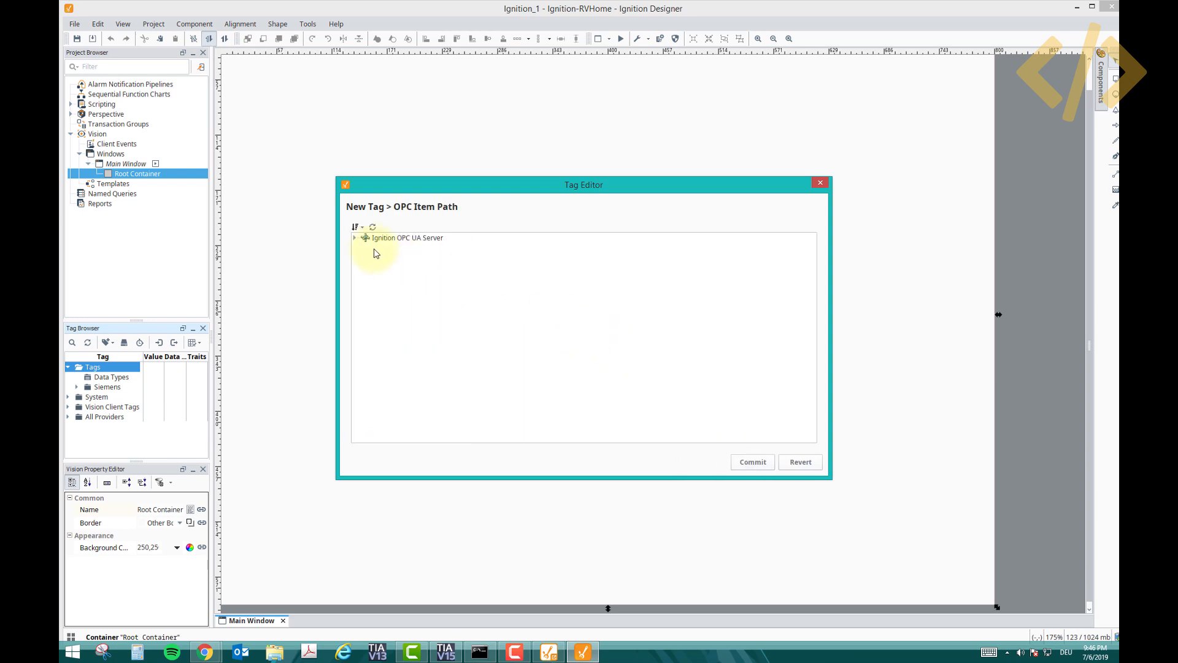
{"action": "left_click", "coordinate": [356, 238]}
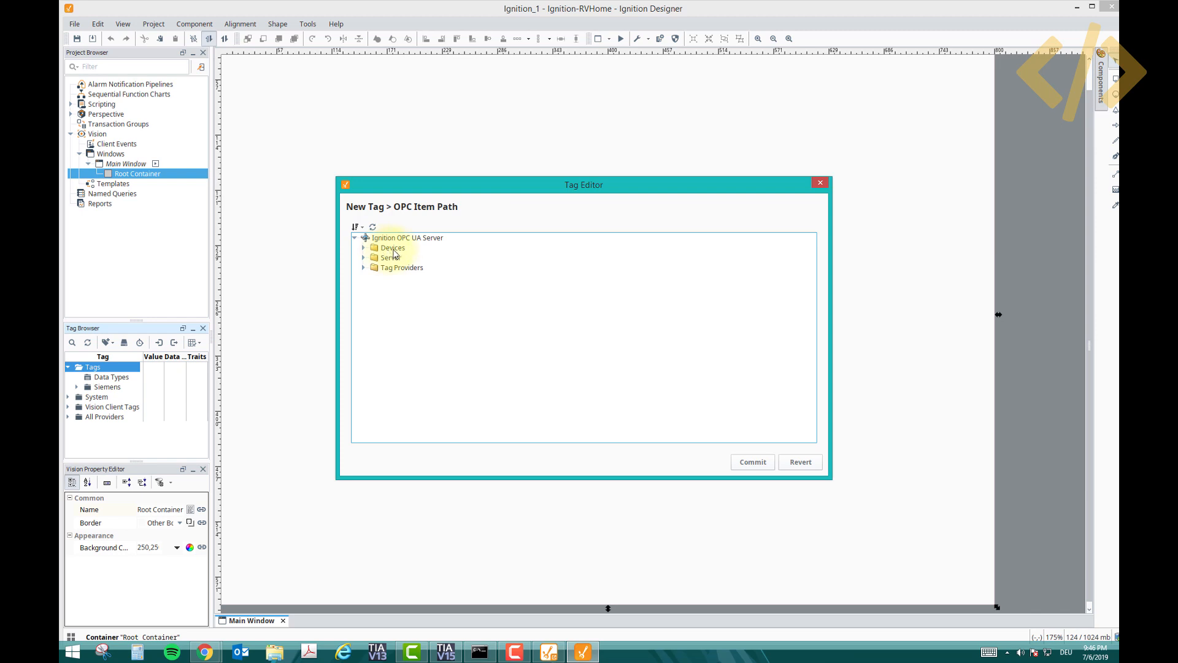
{"action": "left_click", "coordinate": [364, 248]}
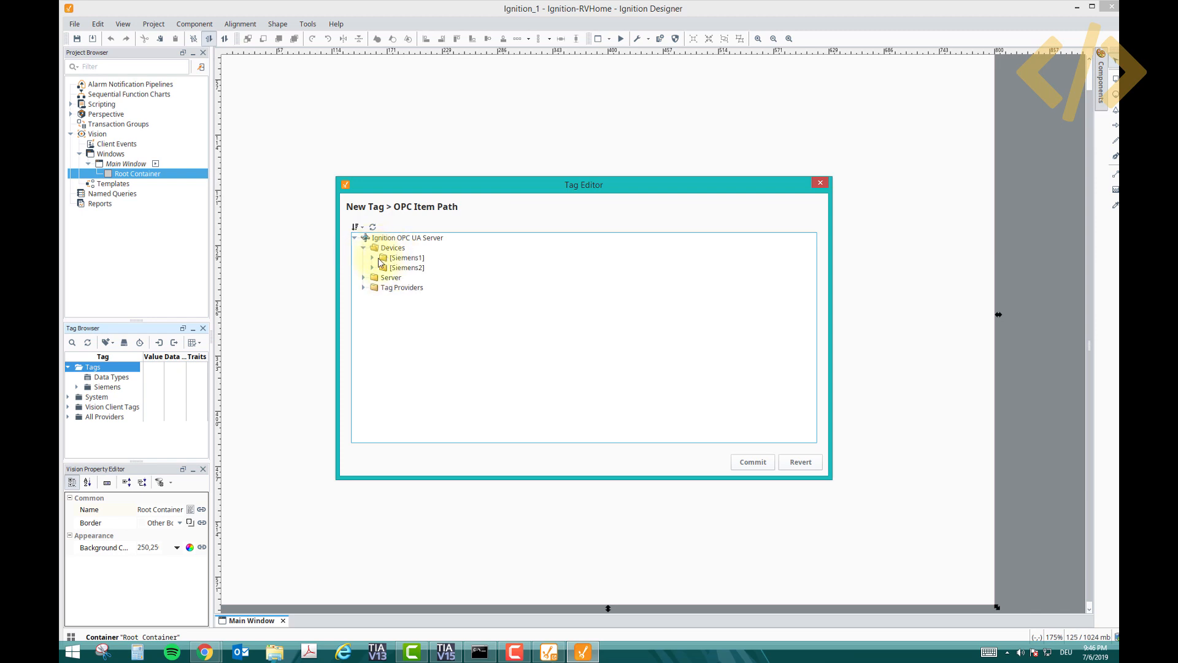
{"action": "left_click", "coordinate": [372, 258]}
{"action": "left_click", "coordinate": [372, 278]}
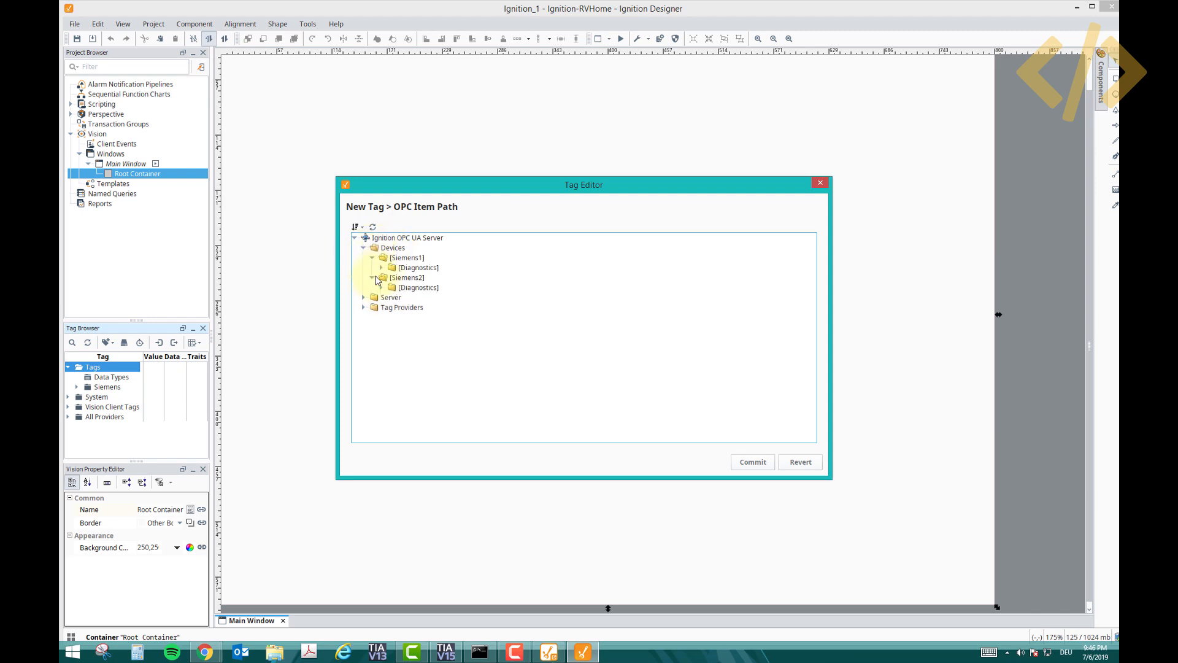
{"action": "left_click", "coordinate": [381, 268]}
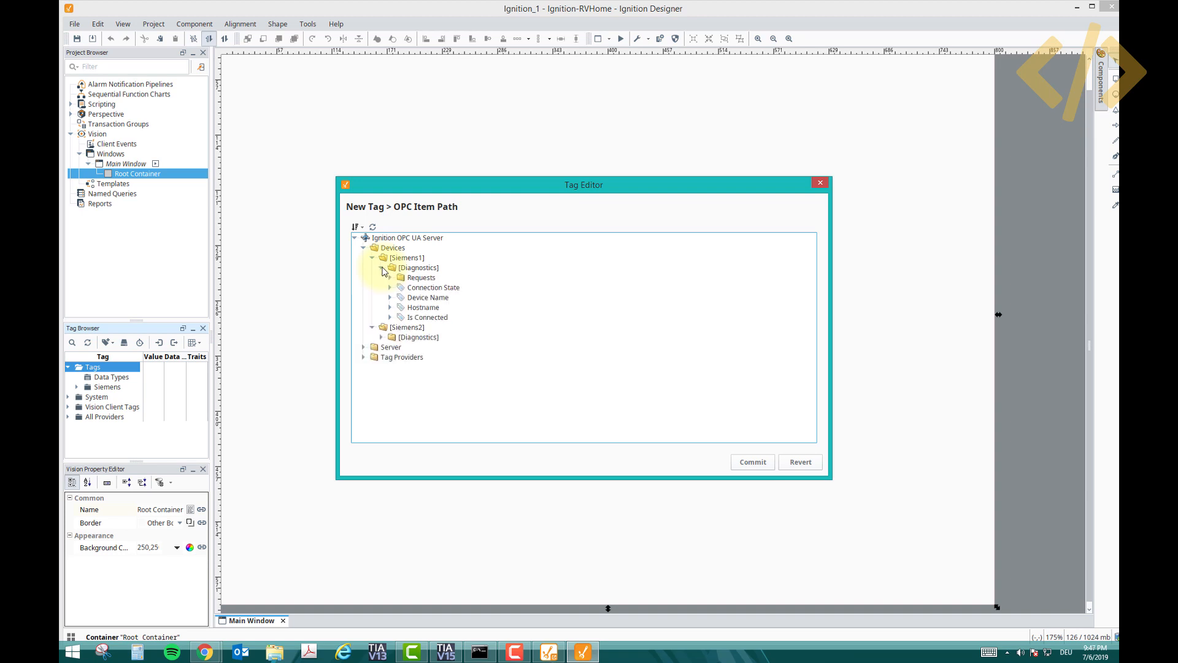
{"action": "left_click", "coordinate": [381, 338]}
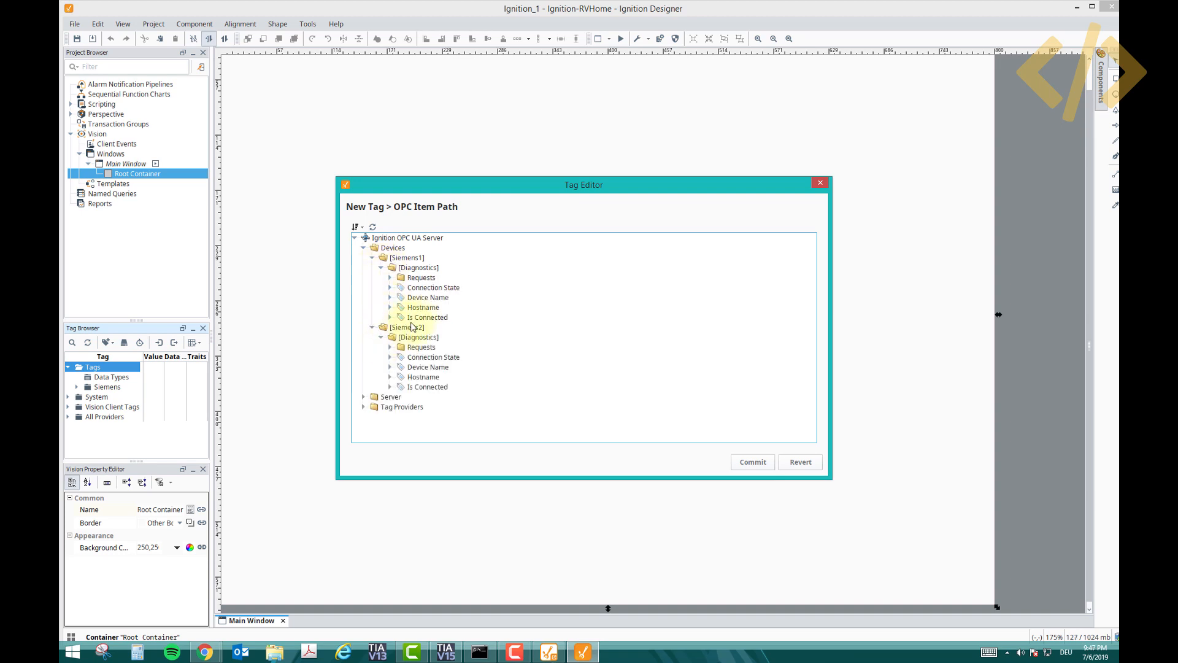
{"action": "left_click", "coordinate": [418, 319]}
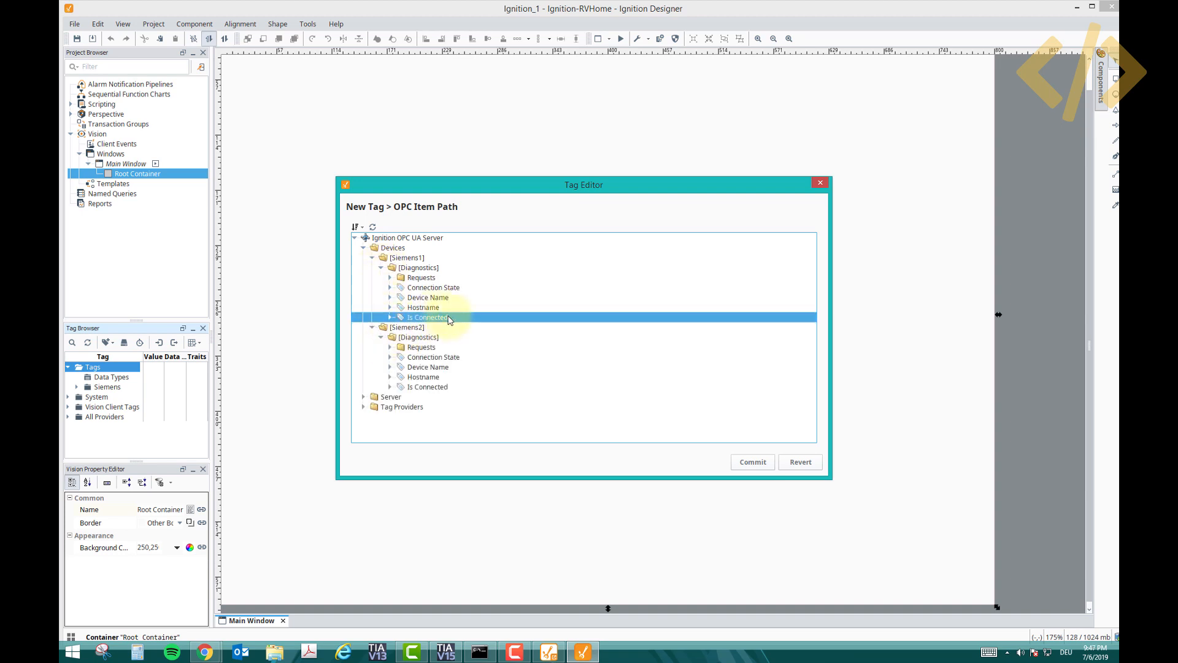
{"action": "left_click", "coordinate": [752, 462]}
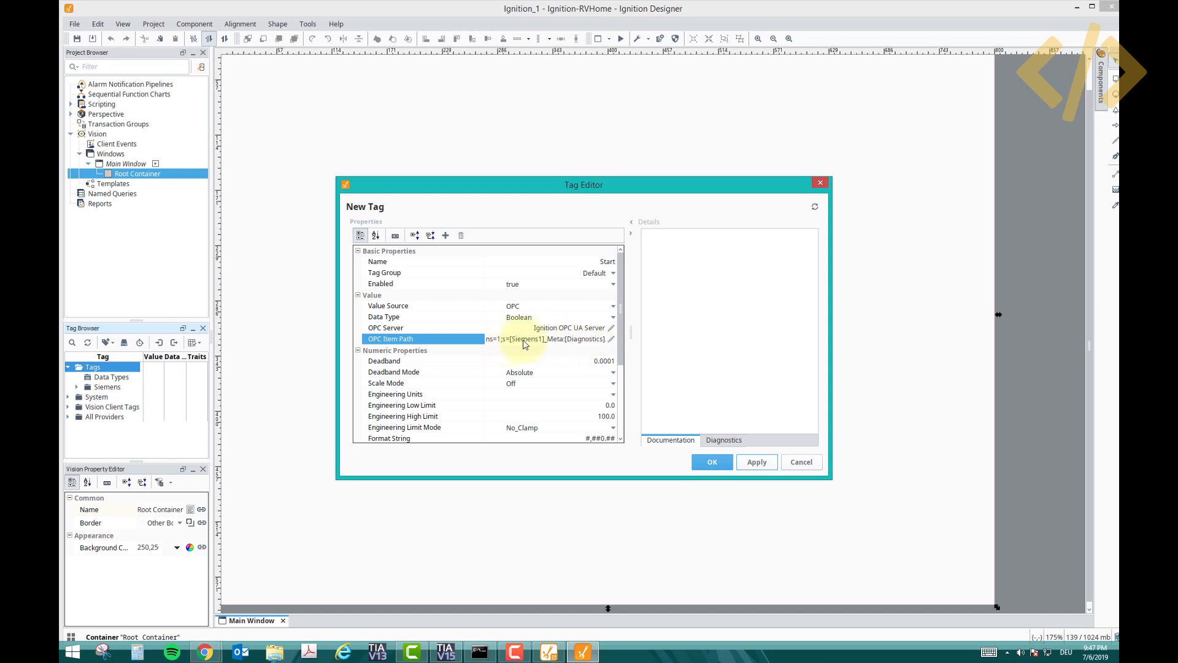
{"action": "left_click", "coordinate": [756, 462]}
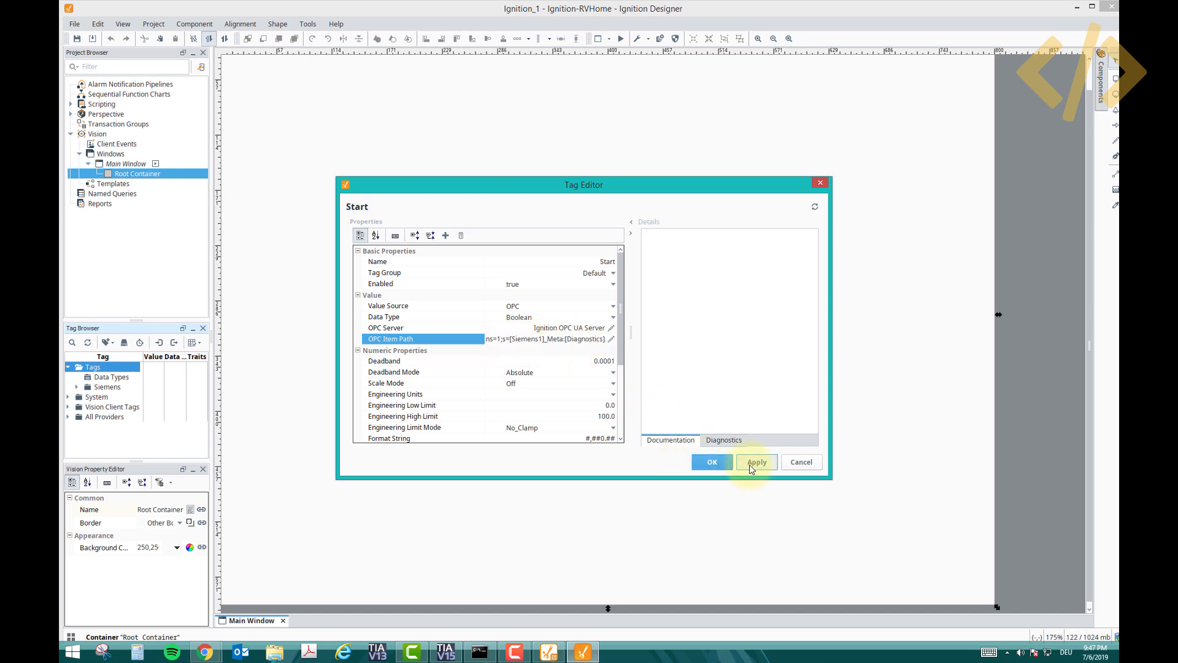
{"action": "left_click", "coordinate": [712, 462]}
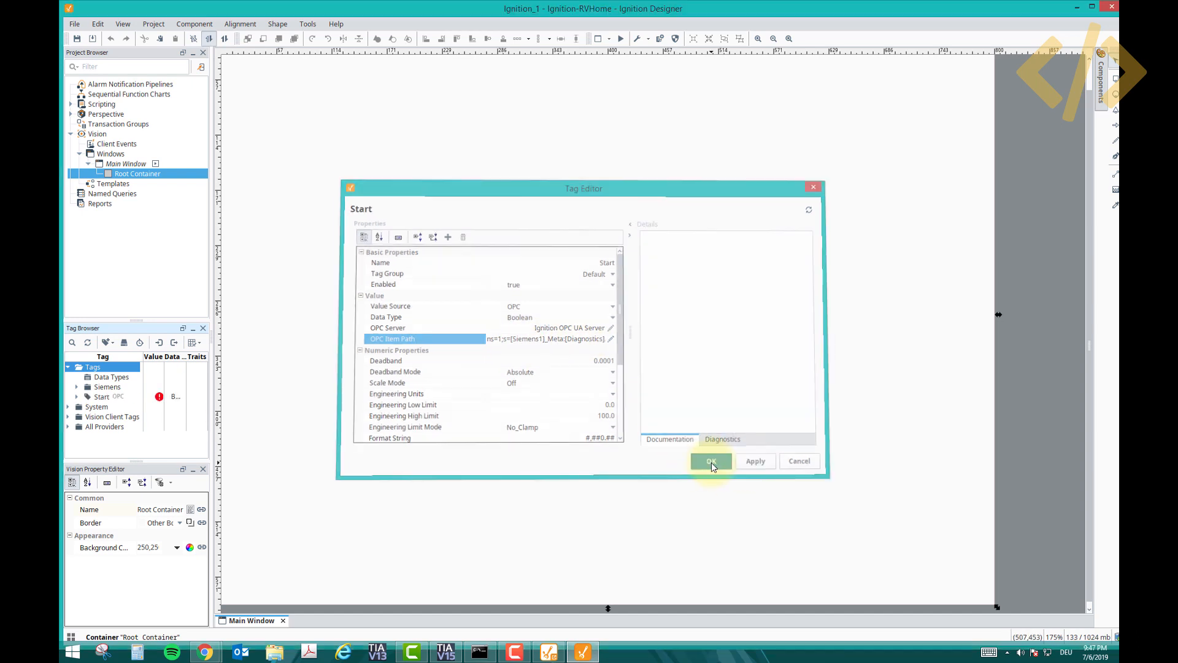
Rename the Start tag as PLC_1_Start.
{"action": "right_click", "coordinate": [114, 399]}
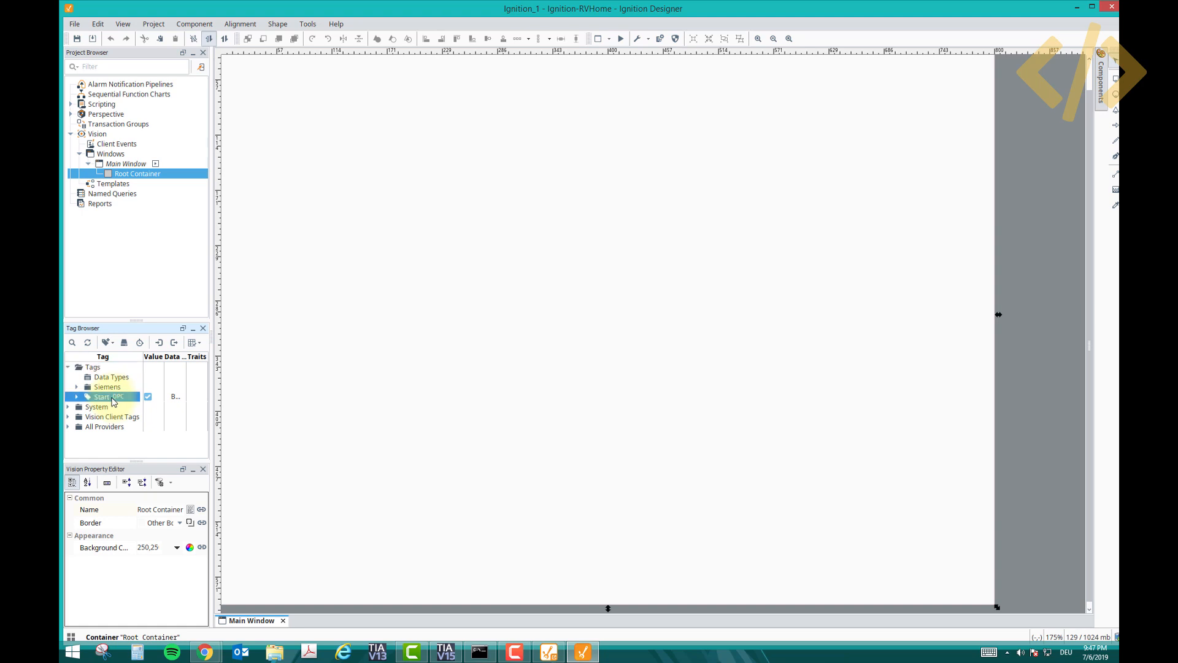
{"action": "left_click", "coordinate": [137, 432]}
{"action": "key", "text": "Return"}
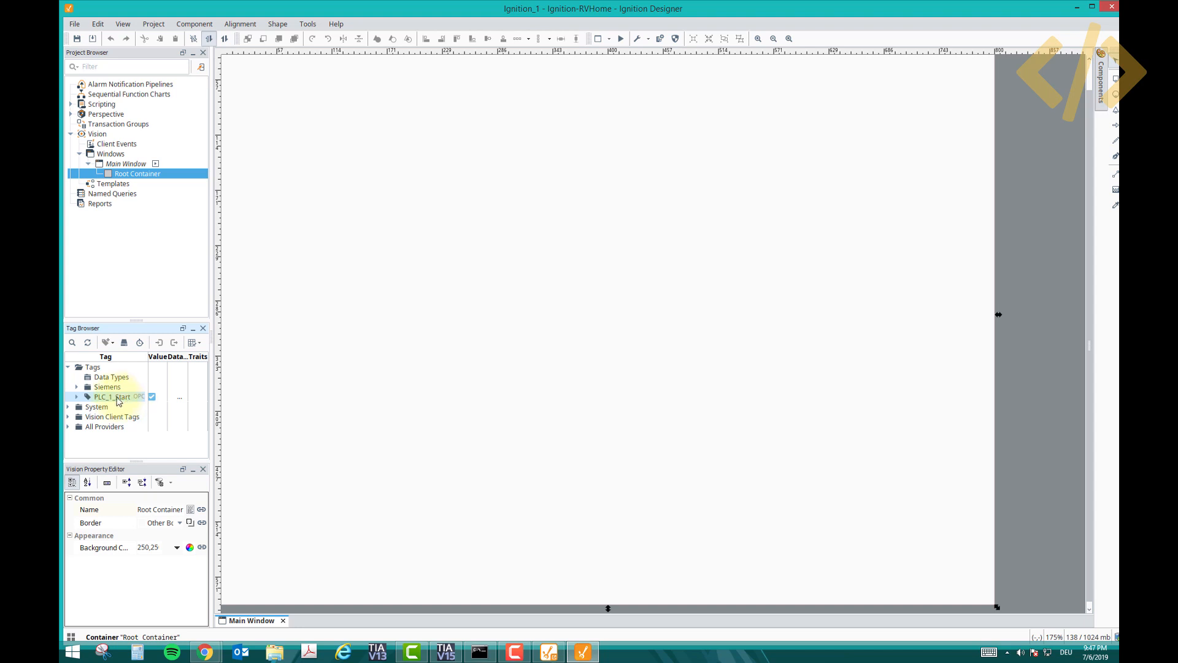
Change the PLC_1_Start tag's name to PLC_1_Connection_Status in its tag properties.
{"action": "right_click", "coordinate": [124, 400]}
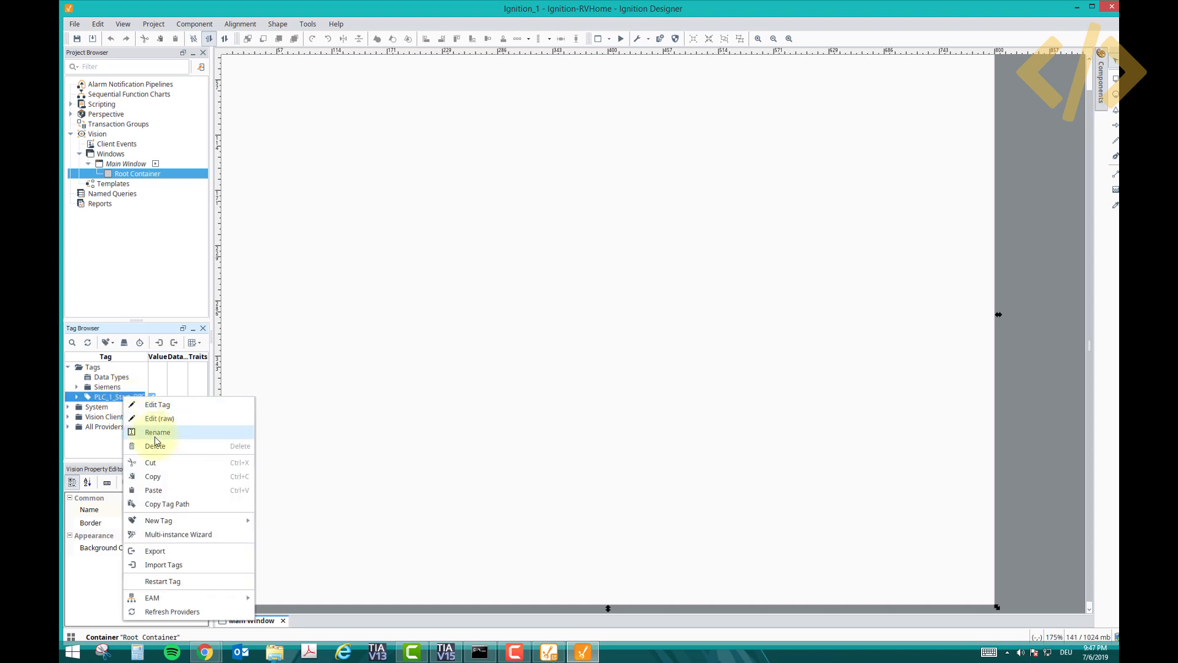
{"action": "left_click", "coordinate": [138, 433]}
{"action": "left_click", "coordinate": [122, 397]}
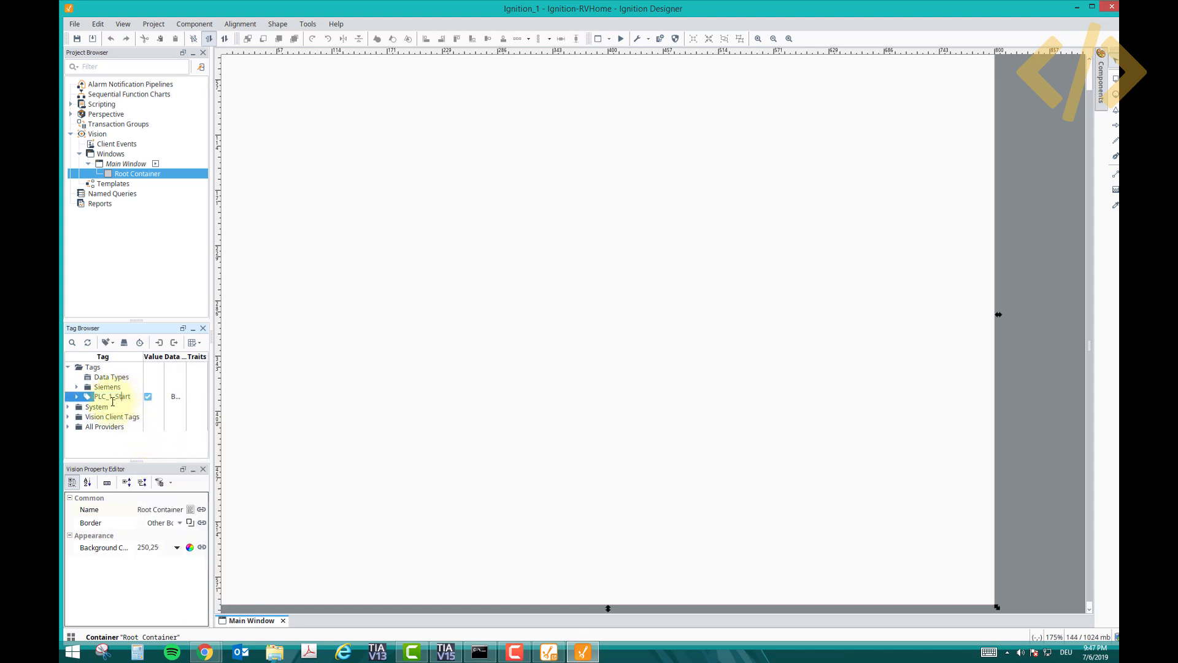
{"action": "left_click", "coordinate": [112, 404]}
{"action": "double_click", "coordinate": [112, 398]}
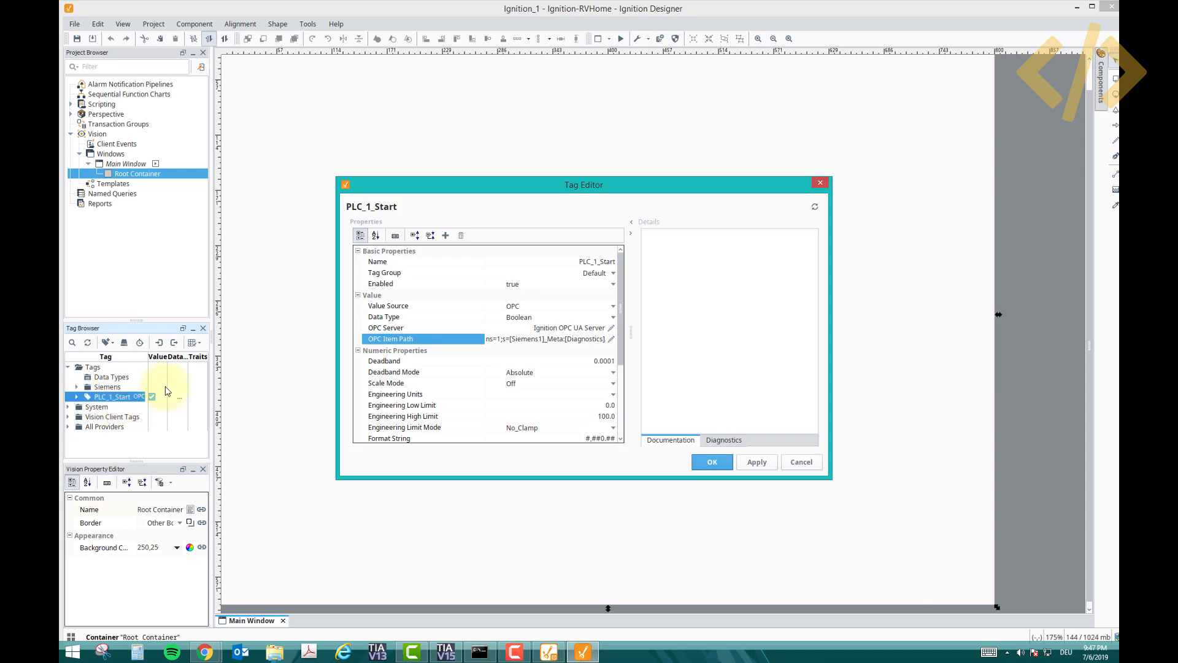
{"action": "left_click", "coordinate": [590, 262]}
{"action": "left_click_drag", "start_coordinate": [602, 261], "coordinate": [645, 266]}
{"action": "type", "text": "C"}
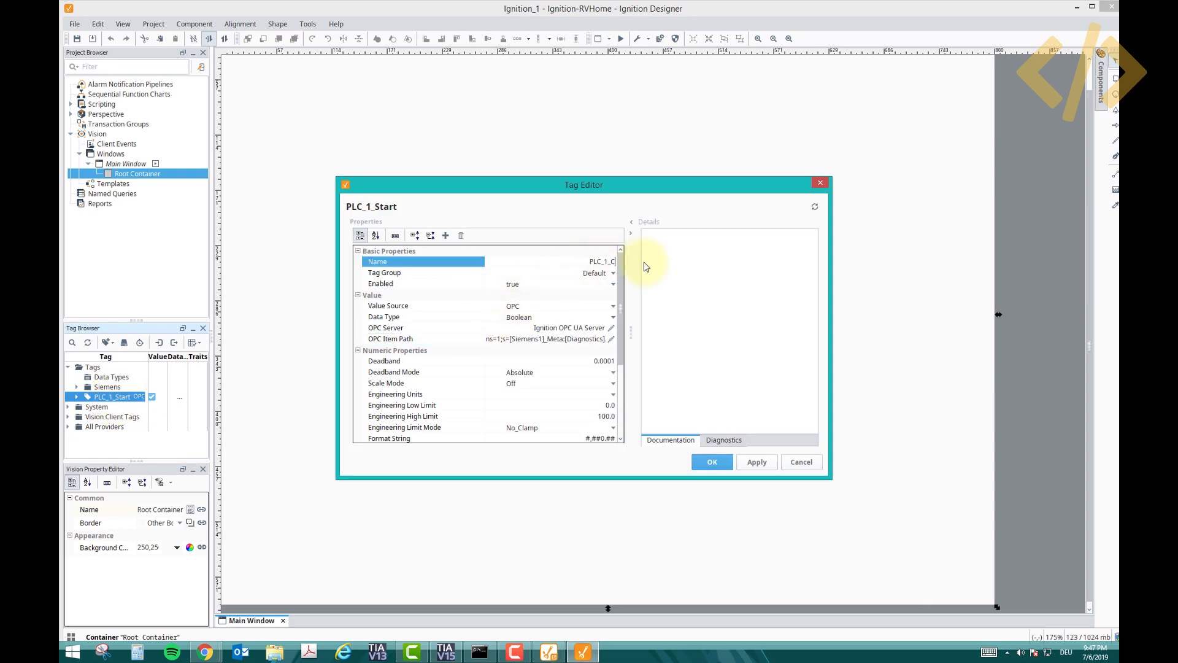
{"action": "type", "text": "onnection_Status"}
{"action": "left_click", "coordinate": [566, 270]}
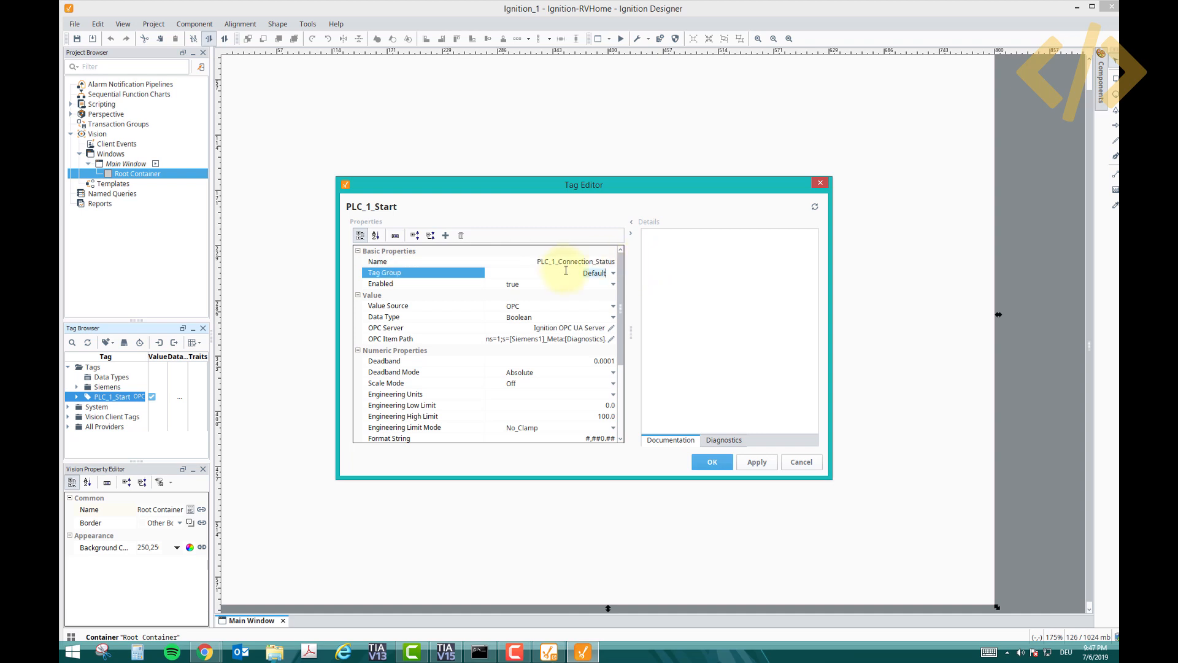
{"action": "left_click", "coordinate": [579, 265]}
Set the tag's OPC item path to Is Connected in Siemens1's Diagnostics folder, and save the tag.
{"action": "left_click", "coordinate": [611, 339]}
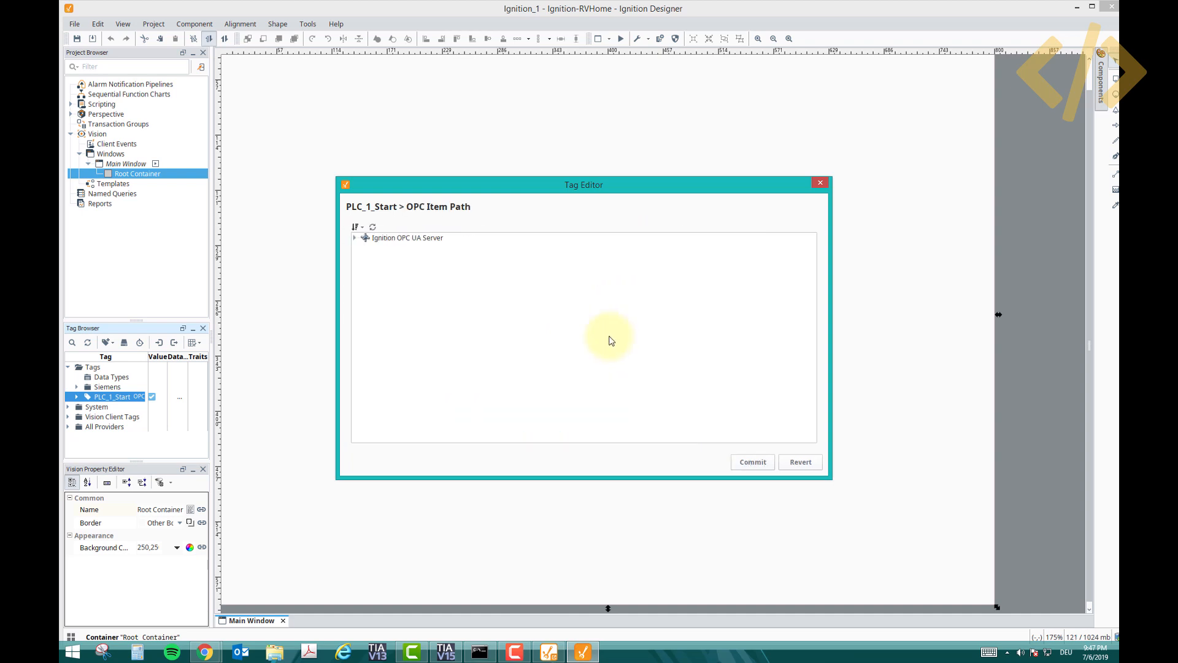
{"action": "left_click", "coordinate": [354, 238]}
{"action": "left_click", "coordinate": [364, 247]}
{"action": "left_click", "coordinate": [372, 258]}
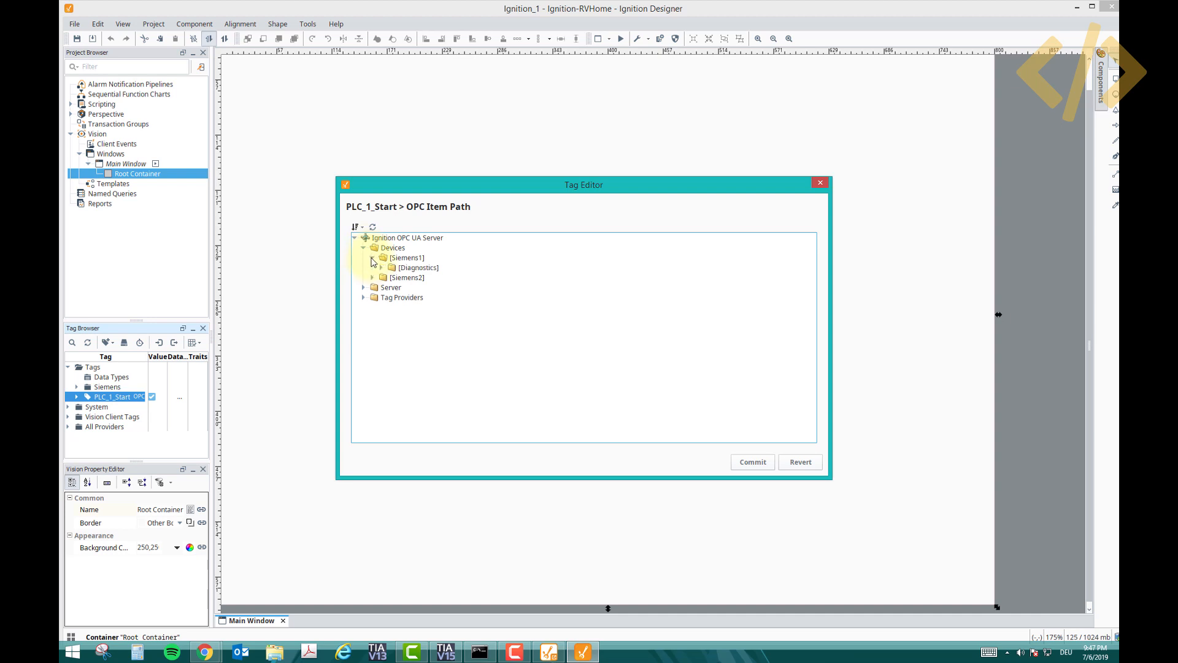
{"action": "left_click", "coordinate": [381, 268]}
{"action": "left_click", "coordinate": [426, 319]}
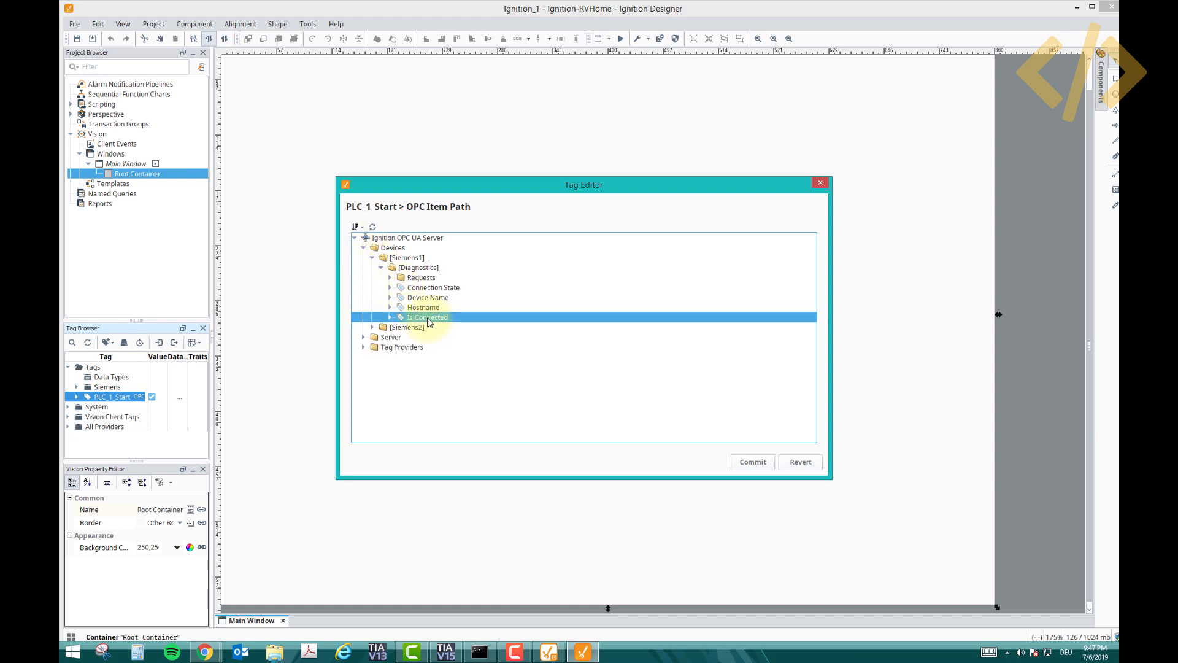
{"action": "left_click", "coordinate": [753, 462]}
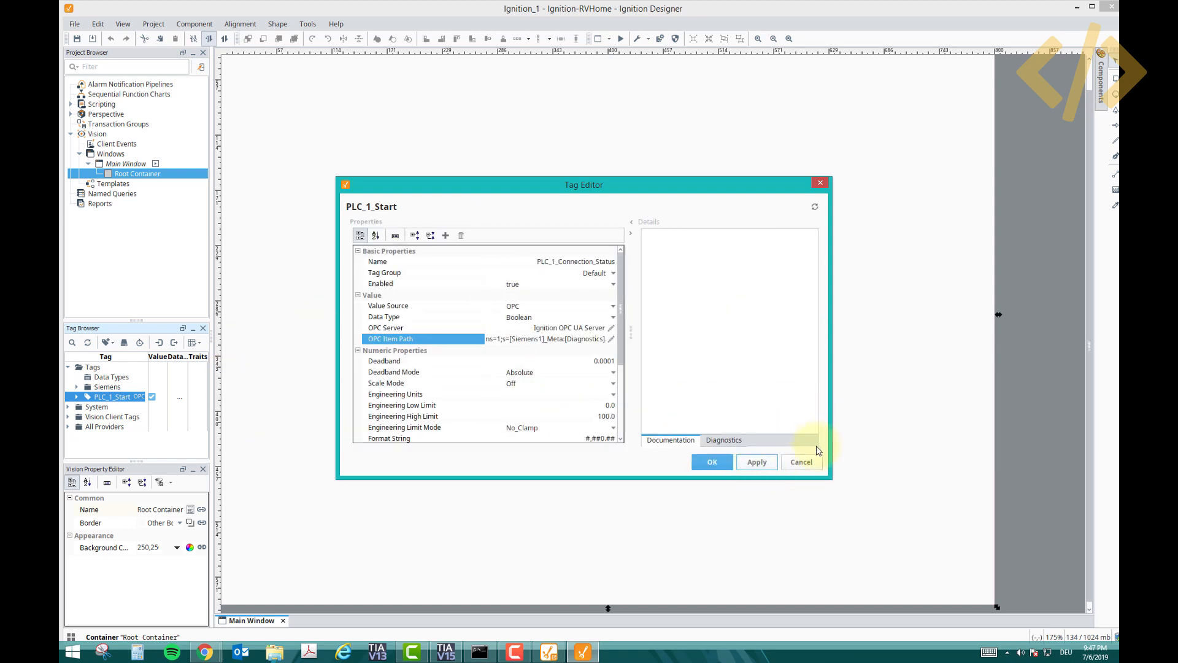
{"action": "left_click", "coordinate": [756, 462]}
{"action": "left_click", "coordinate": [710, 461]}
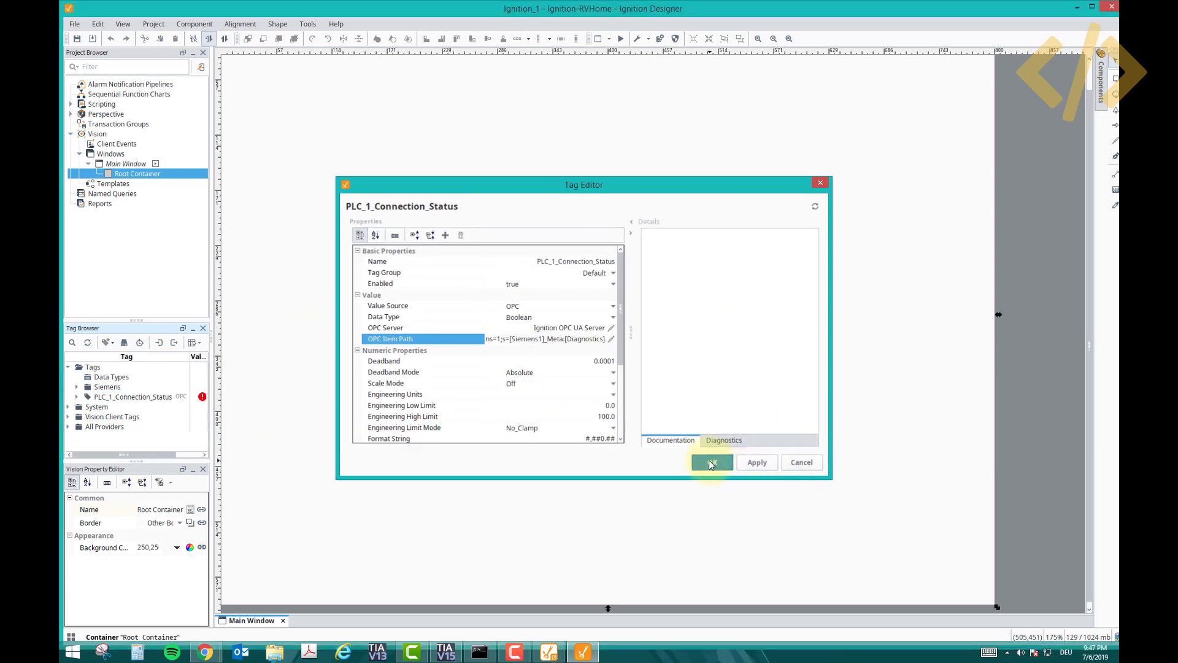
Add a Multistate Indicator bound to PLC_1_Connection_Status near the upper-left corner of the Main Window canvas, at about (56, 65).
{"action": "left_click", "coordinate": [130, 398]}
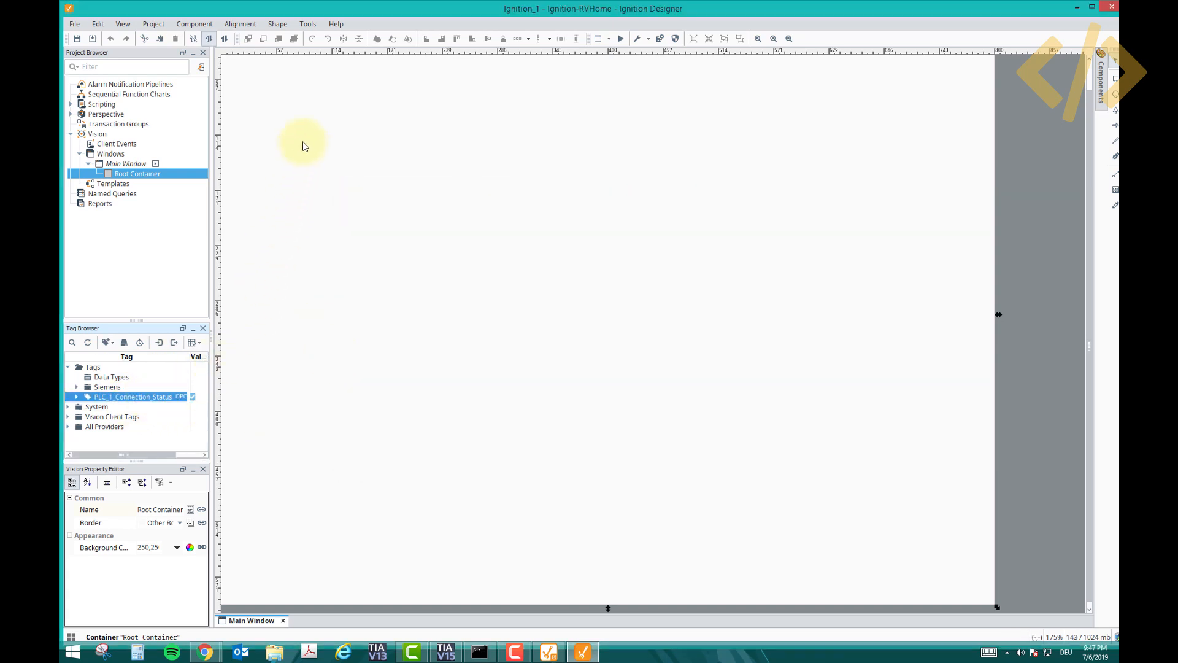
{"action": "left_click_drag", "start_coordinate": [172, 397], "coordinate": [310, 129]}
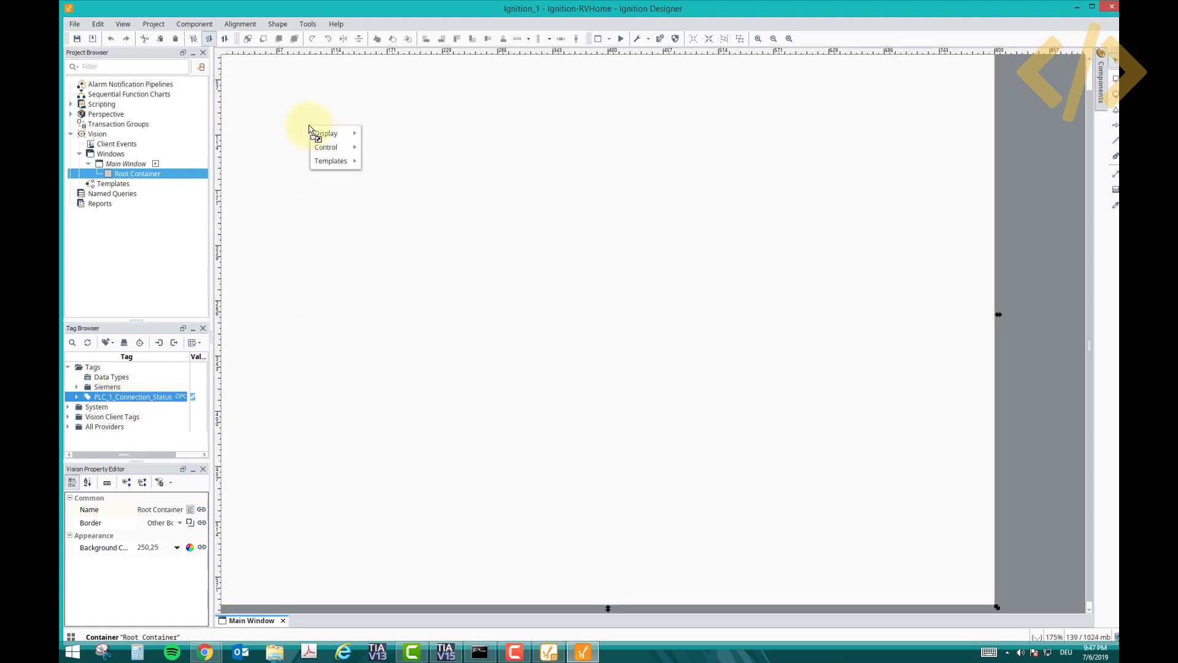
{"action": "mouse_move", "coordinate": [336, 136]}
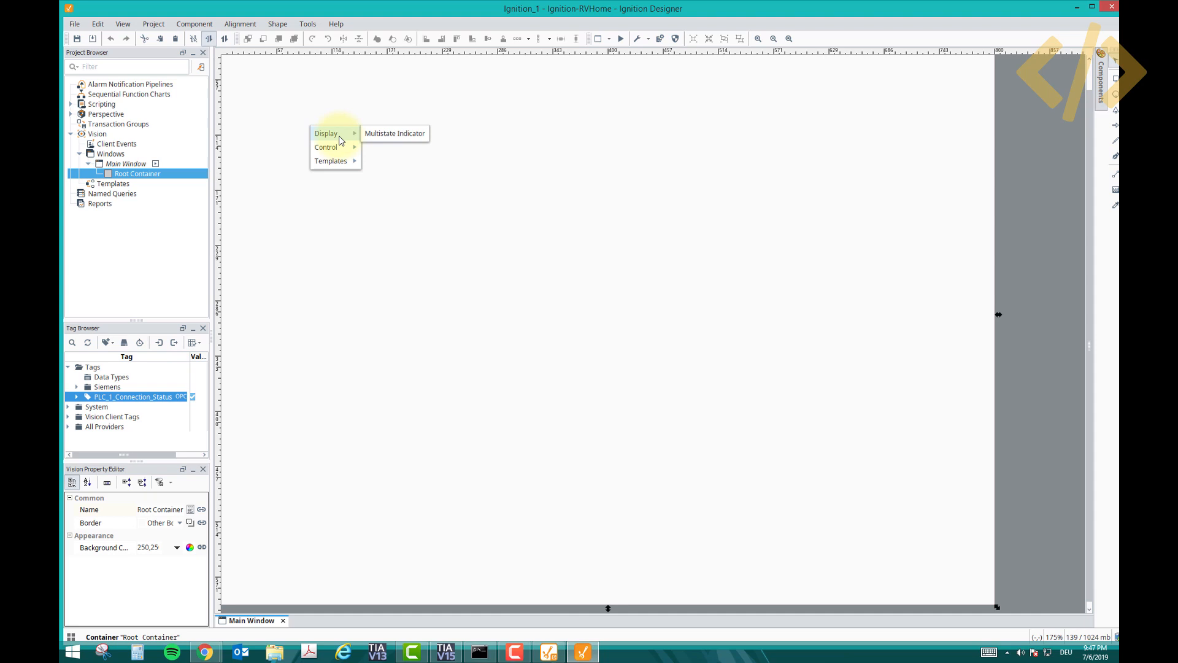
{"action": "left_click", "coordinate": [374, 136]}
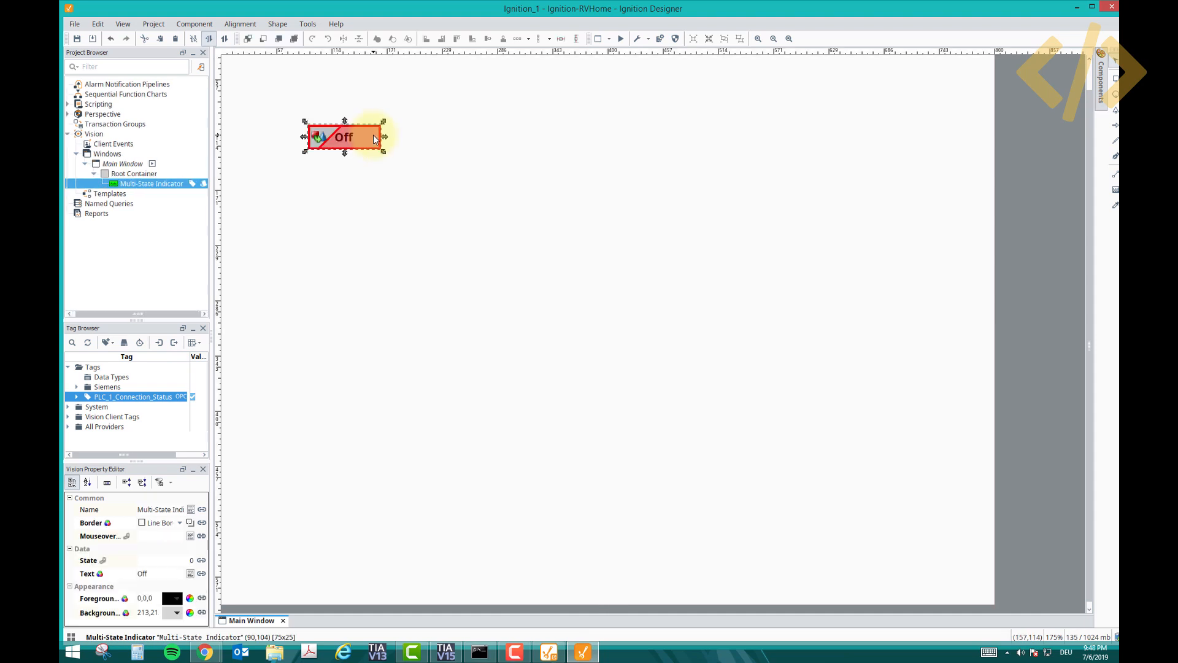
{"action": "left_click_drag", "start_coordinate": [323, 132], "coordinate": [289, 94]}
{"action": "left_click", "coordinate": [314, 155]}
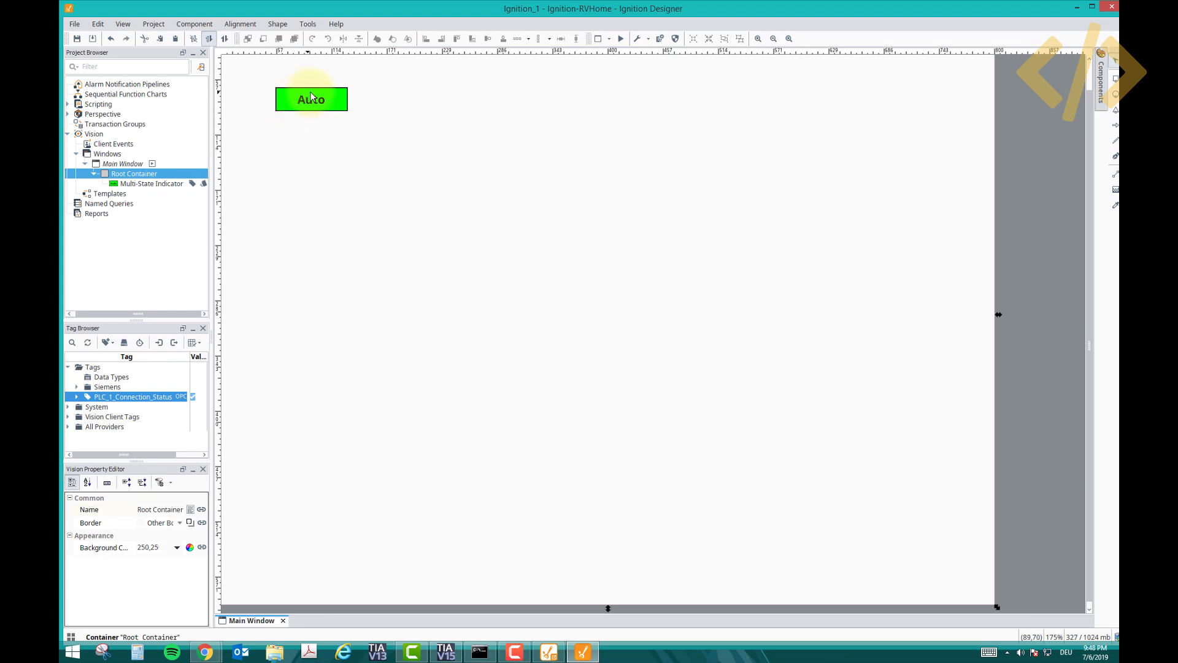
In the indicator's style customization, set the text for state value 0 to Disconnected.
{"action": "left_click", "coordinate": [311, 96]}
{"action": "key", "text": "ctrl+u"}
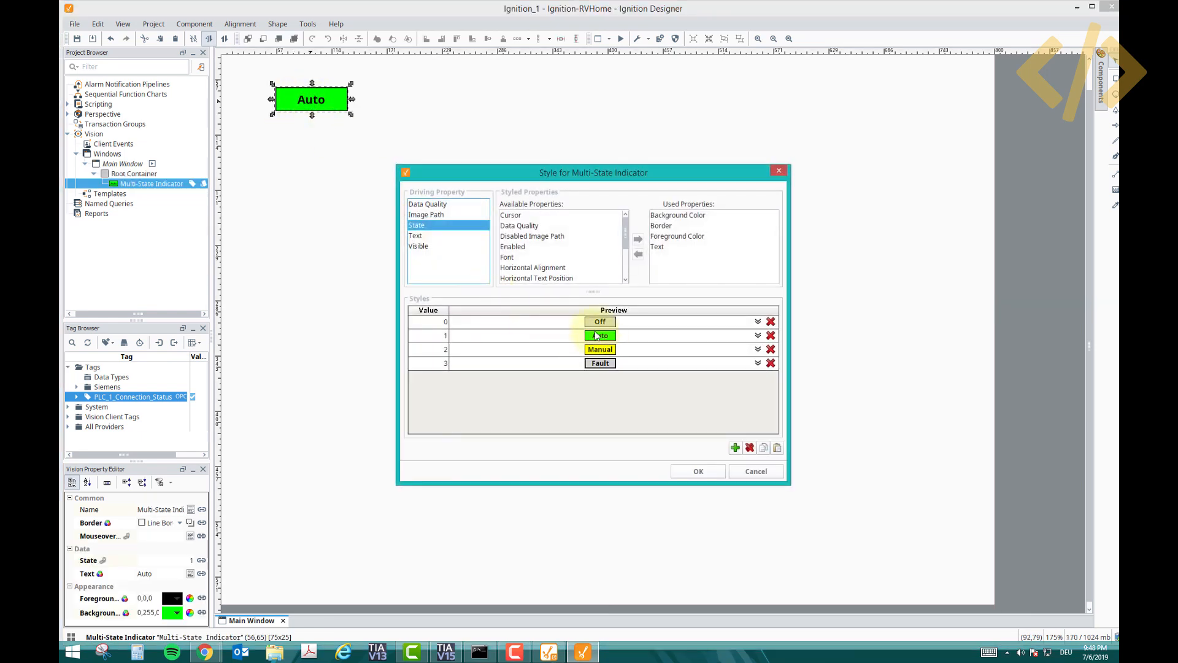
{"action": "left_click", "coordinate": [757, 322]}
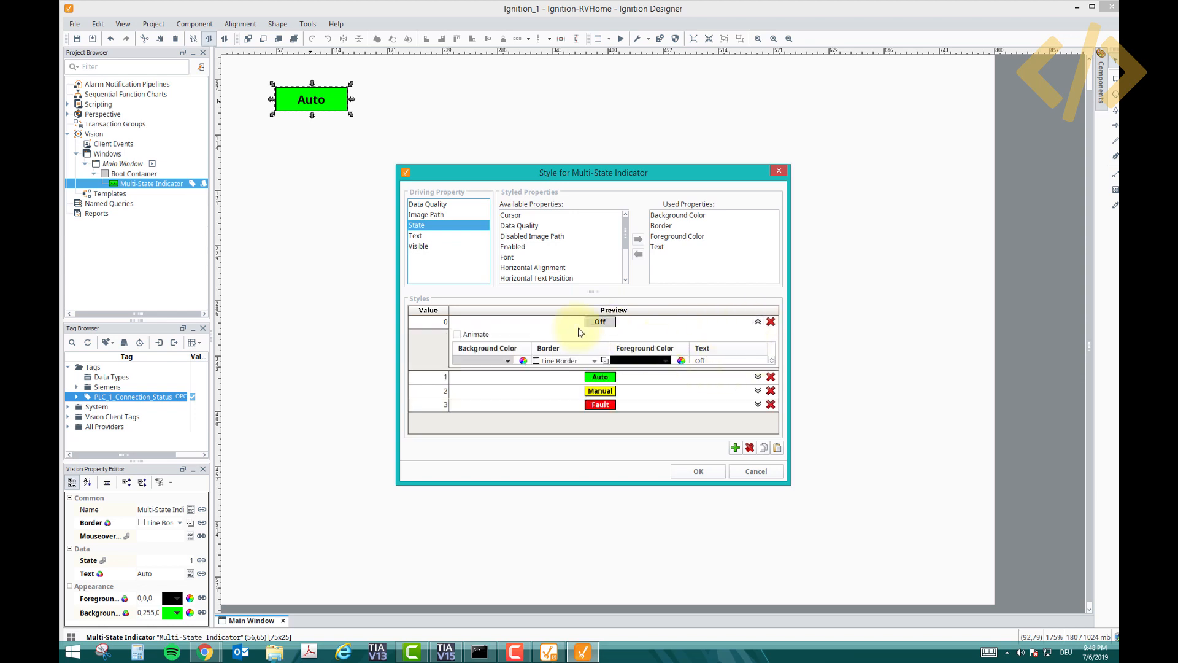
{"action": "left_click", "coordinate": [712, 361]}
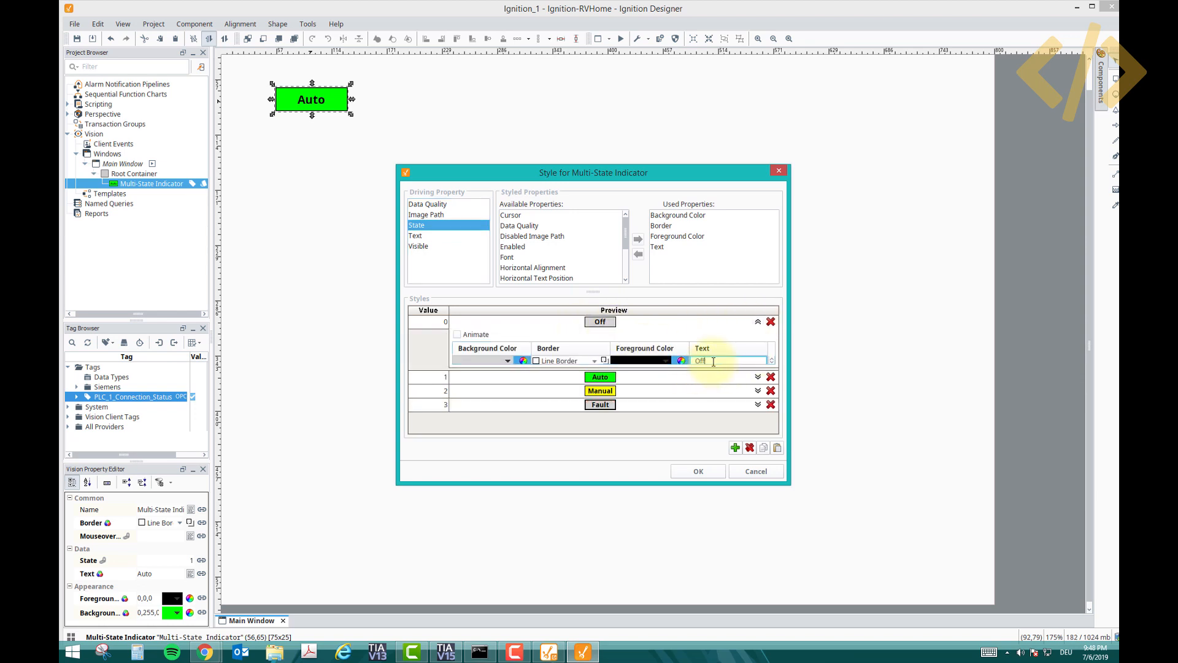
{"action": "key", "text": "BackSpace"}
{"action": "key", "text": "BackSpace"}
{"action": "key", "text": "BackSpace"}
{"action": "type", "text": "Disconnec"}
{"action": "key", "text": "Return"}
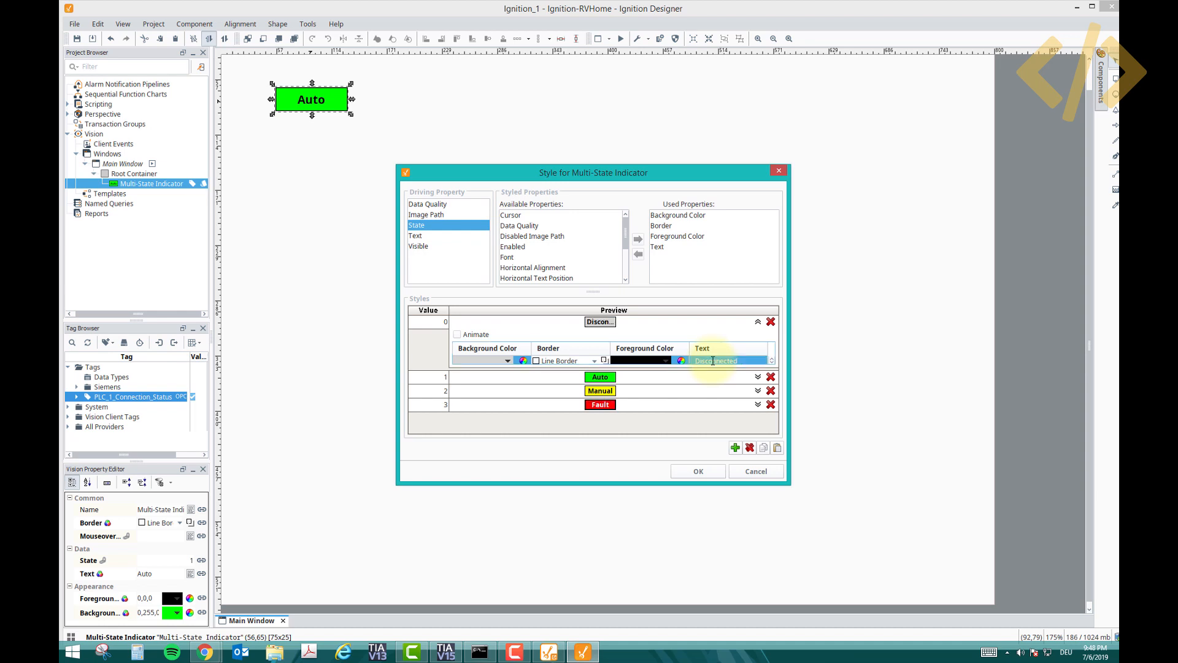
Set the indicator's text for state value 1 to Connected, and apply the style changes.
{"action": "left_click", "coordinate": [756, 389]}
{"action": "left_click", "coordinate": [750, 377]}
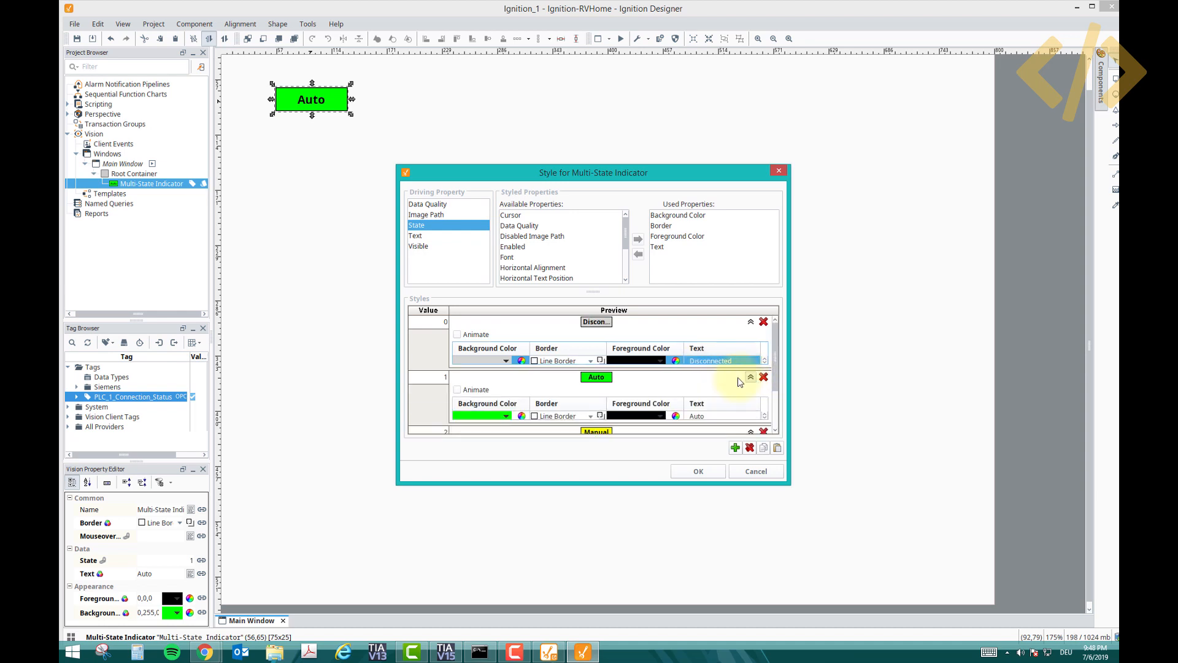
{"action": "double_click", "coordinate": [707, 416]}
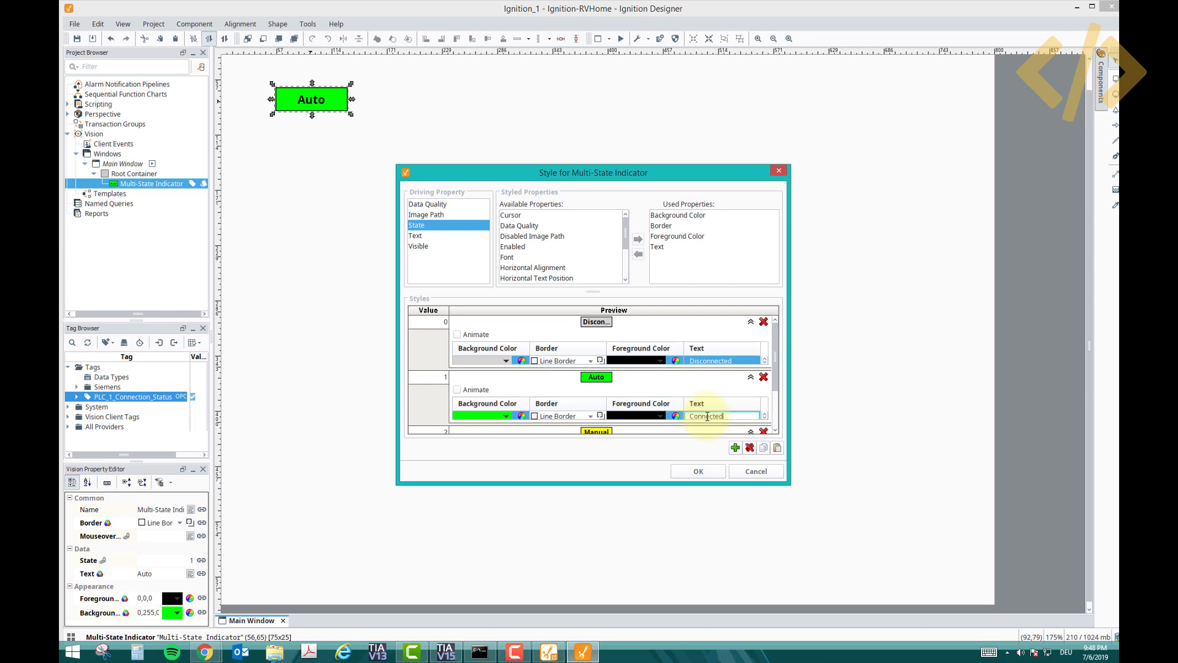
{"action": "key", "text": "Return"}
{"action": "left_click", "coordinate": [698, 471]}
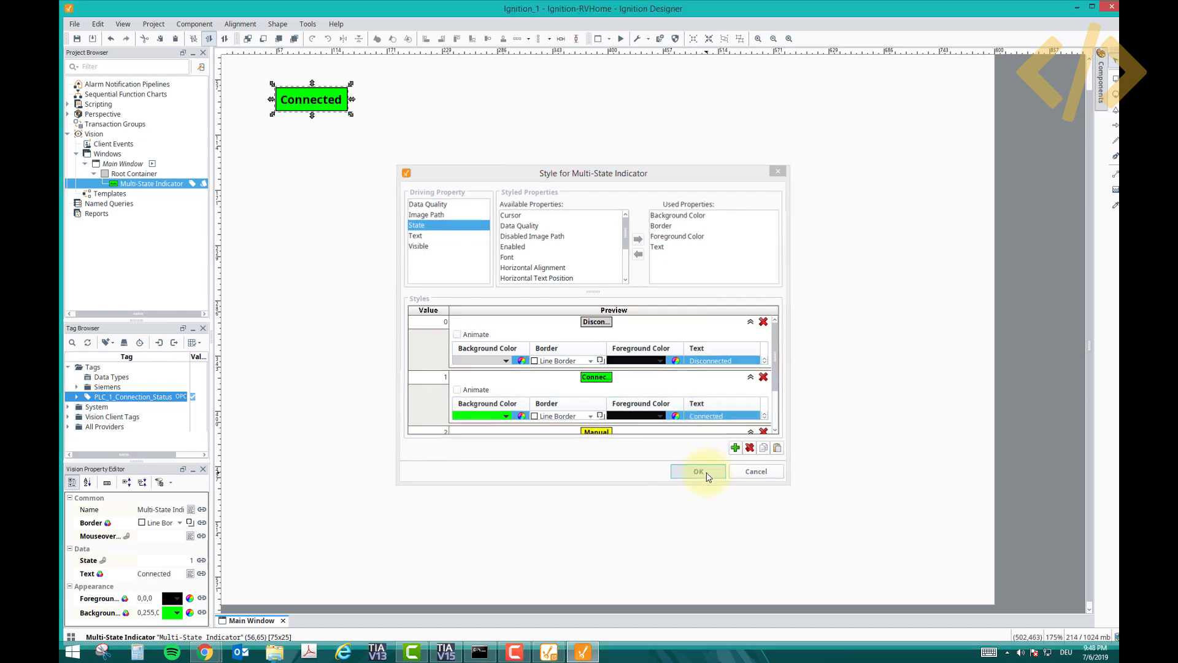
Move the indicator further right on the canvas and place a Label about 61 px wide to its left.
{"action": "left_click", "coordinate": [375, 238]}
{"action": "left_click_drag", "start_coordinate": [323, 110], "coordinate": [411, 106]}
{"action": "left_click", "coordinate": [408, 122]}
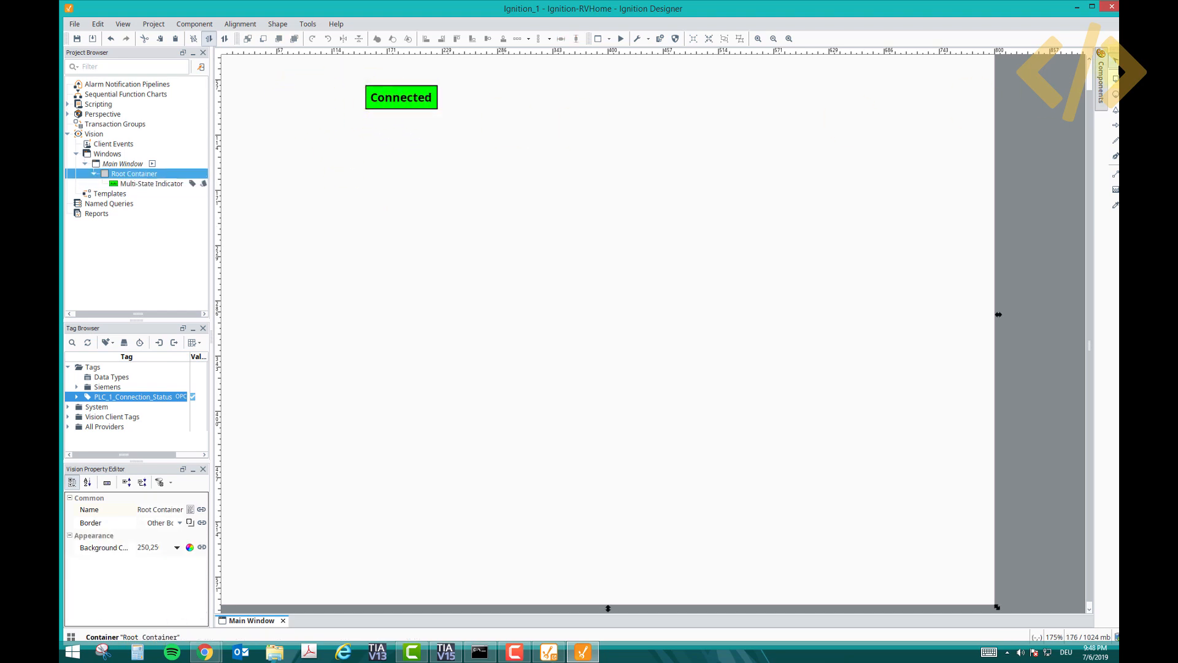
{"action": "left_click", "coordinate": [1102, 76]}
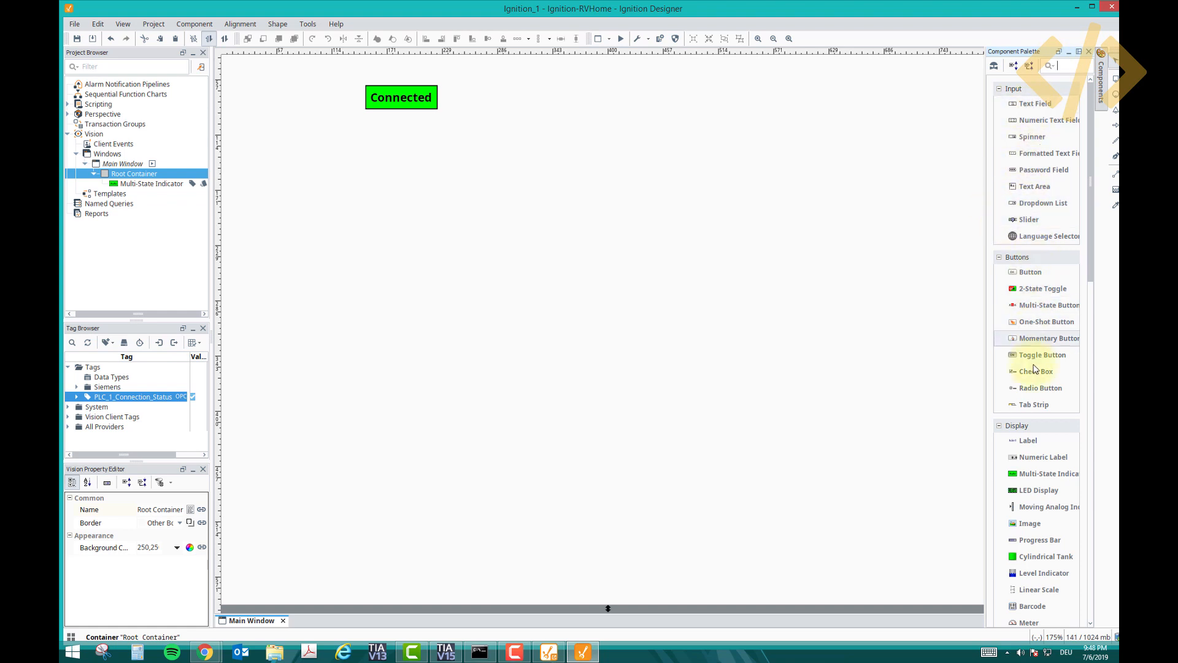
{"action": "left_click_drag", "start_coordinate": [1031, 441], "coordinate": [308, 102]}
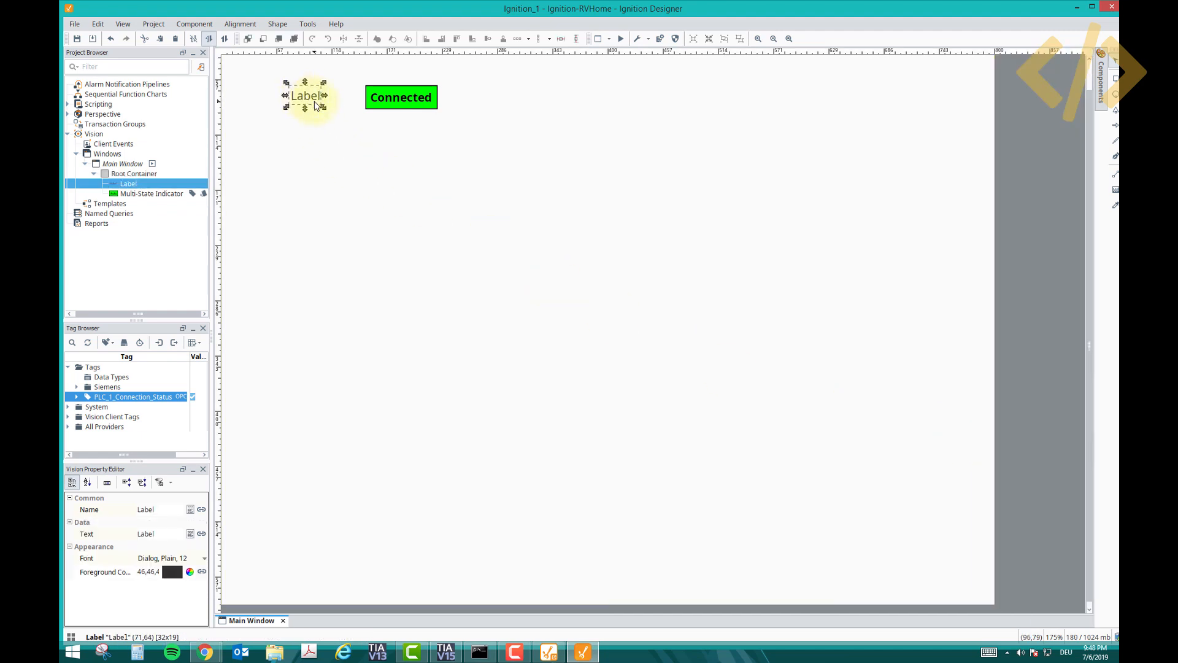
{"action": "left_click_drag", "start_coordinate": [326, 96], "coordinate": [298, 103]}
{"action": "left_click", "coordinate": [295, 114]}
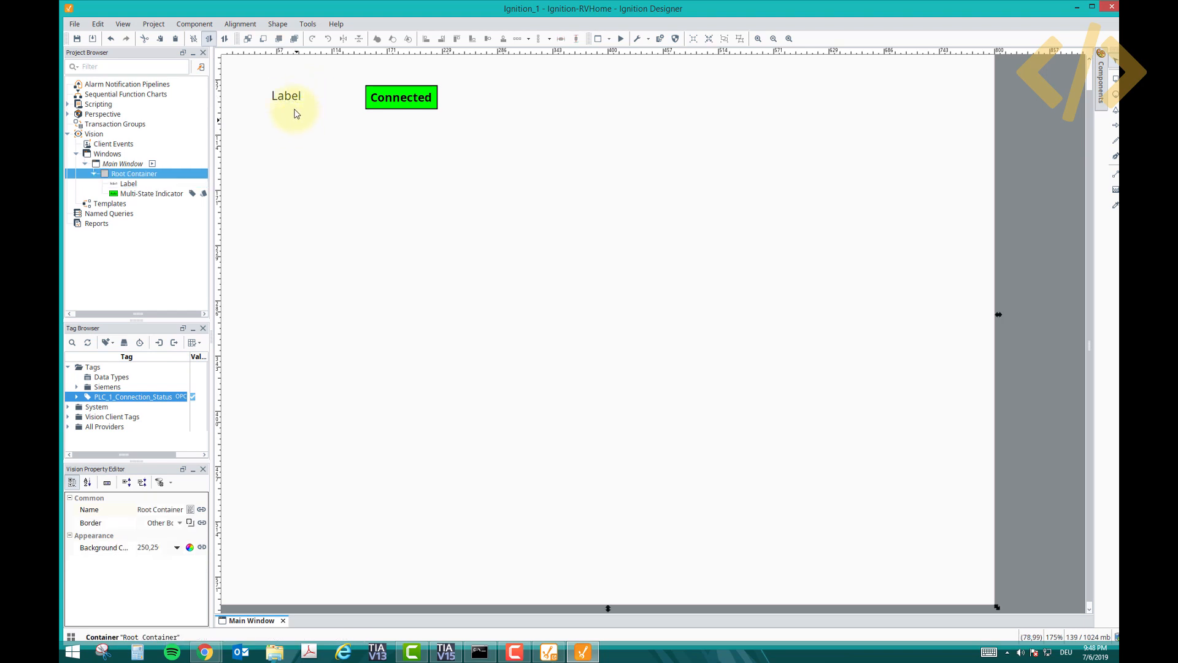
Set the label's text to Siemens S7-1200 (1), widen it to about 121 px, and shift the indicator right to clear it.
{"action": "left_click", "coordinate": [296, 101]}
{"action": "right_click", "coordinate": [294, 98]}
{"action": "key", "text": "Escape"}
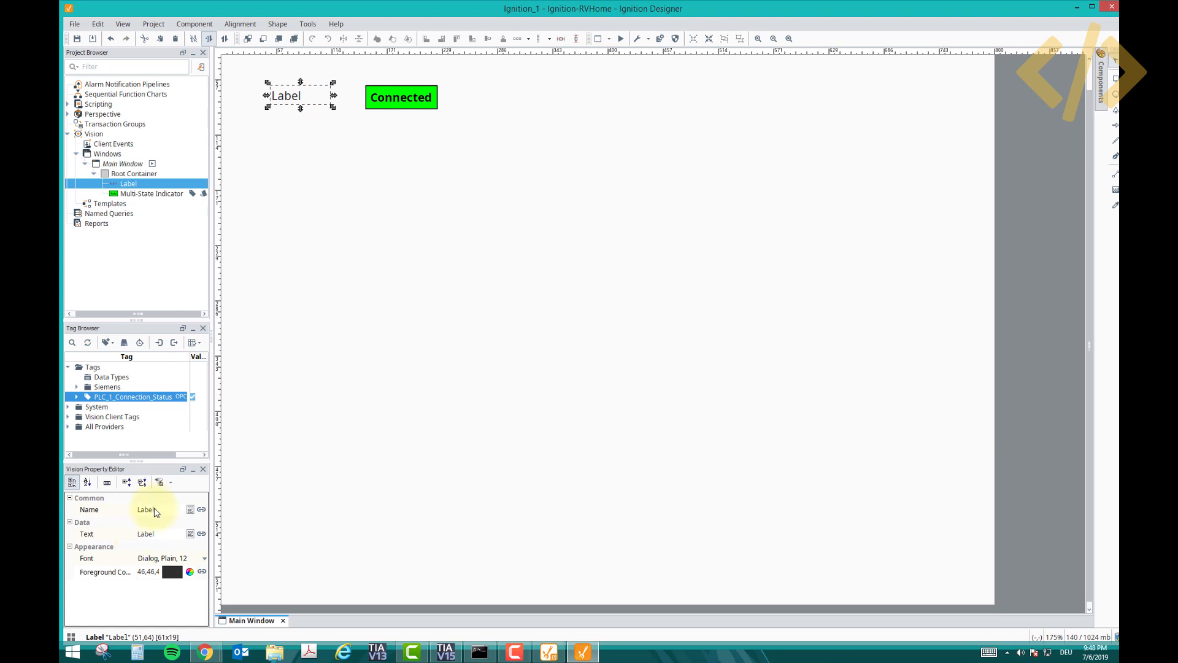
{"action": "left_click", "coordinate": [148, 511]}
{"action": "left_click", "coordinate": [164, 537]}
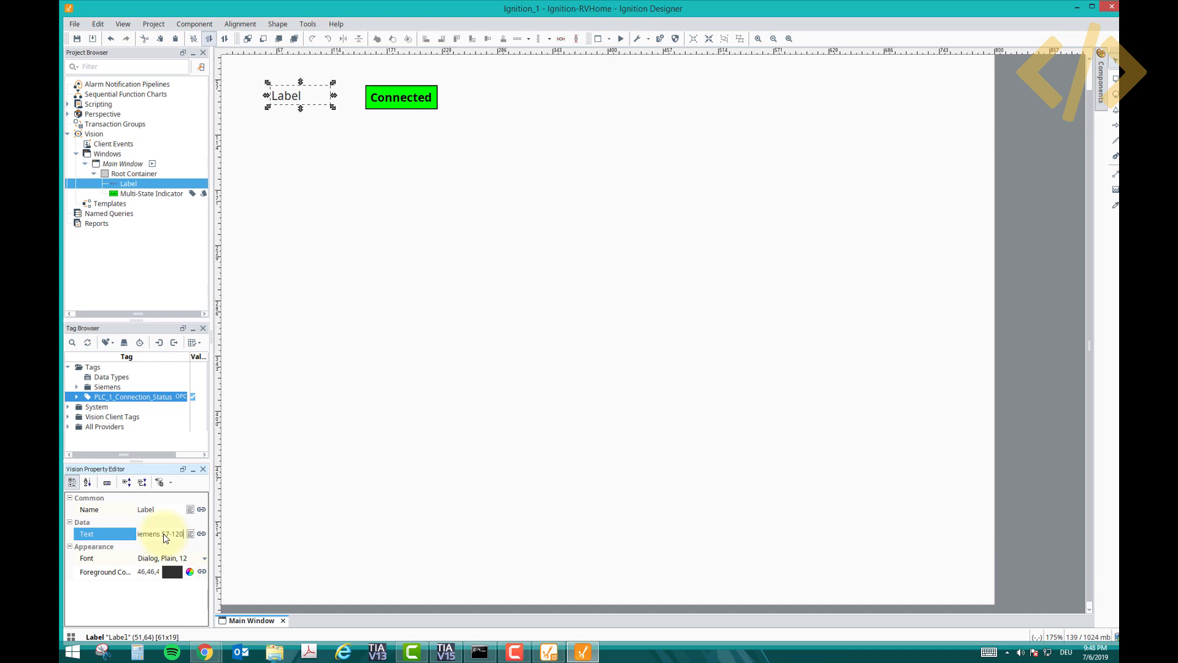
{"action": "type", "text": "Siemens S7-1200"}
{"action": "key", "text": "Return"}
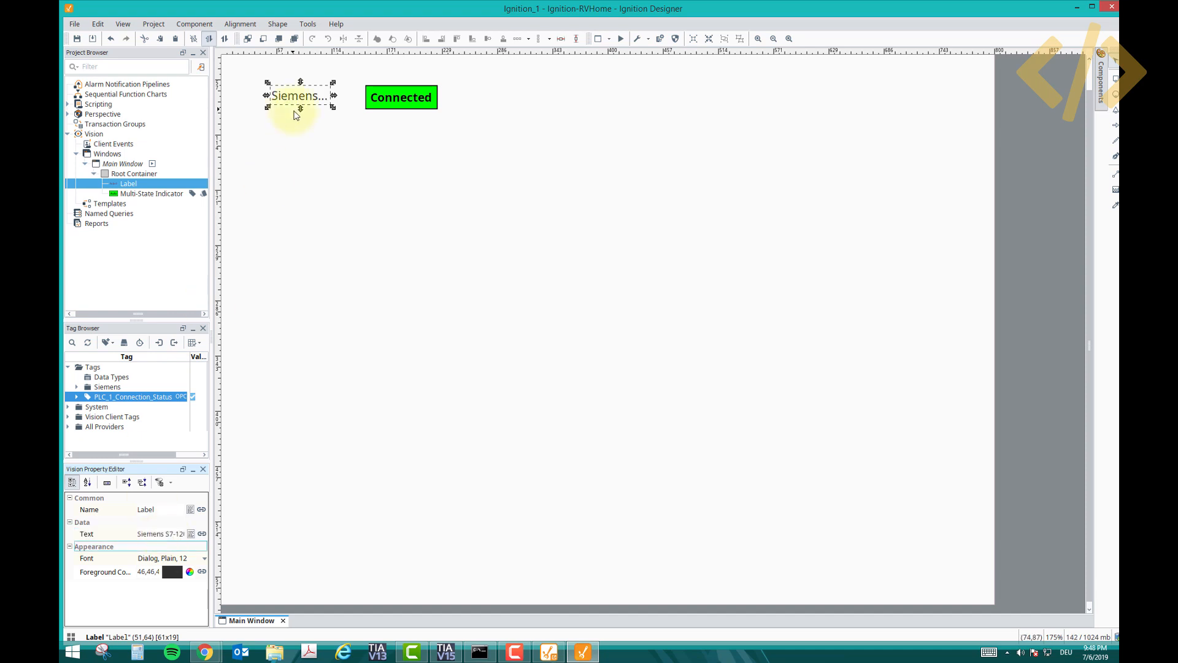
{"action": "left_click_drag", "start_coordinate": [334, 100], "coordinate": [433, 102]}
{"action": "left_click", "coordinate": [465, 155]}
{"action": "left_click", "coordinate": [362, 147]}
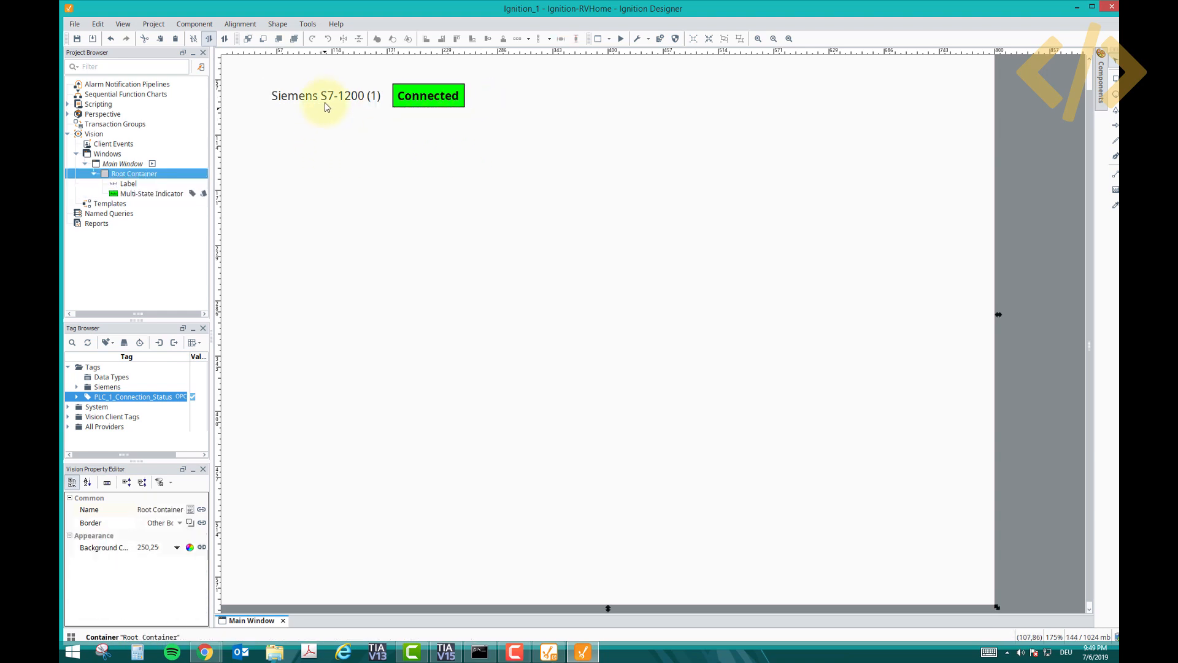
Duplicate the Siemens S7-1200 (1) label and place the copy directly below the original, at about (52, 95).
{"action": "left_click", "coordinate": [325, 96]}
{"action": "key", "text": "ctrl+c"}
{"action": "key", "text": "ctrl+v"}
{"action": "left_click", "coordinate": [315, 138]}
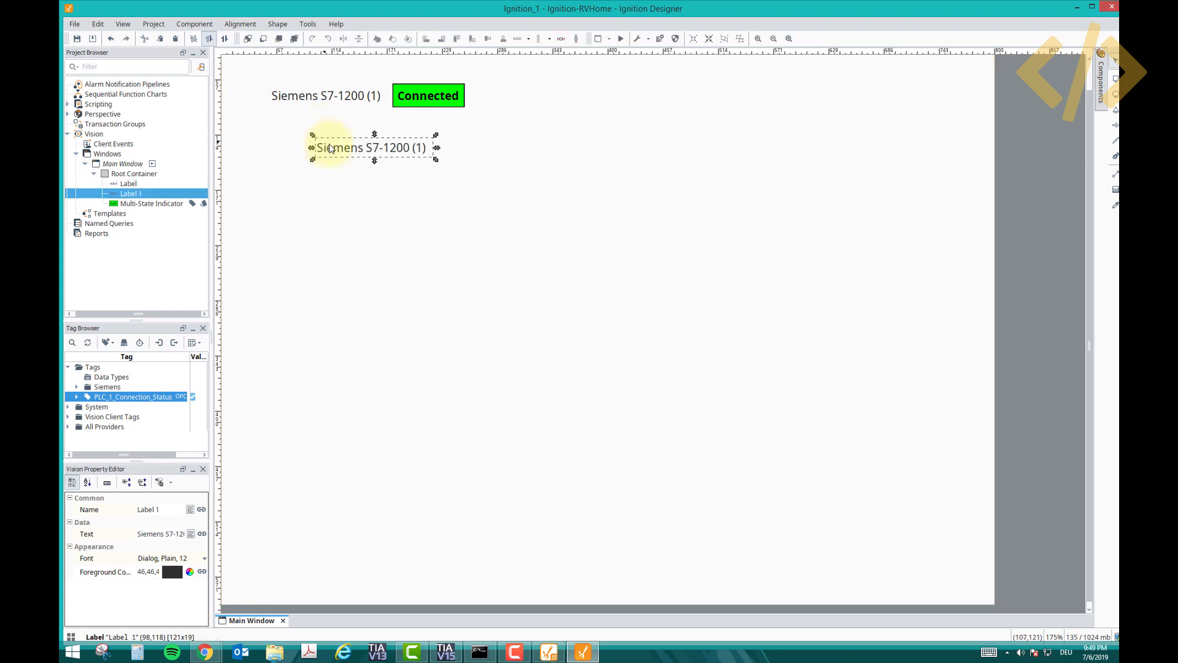
{"action": "left_click_drag", "start_coordinate": [329, 145], "coordinate": [286, 125]}
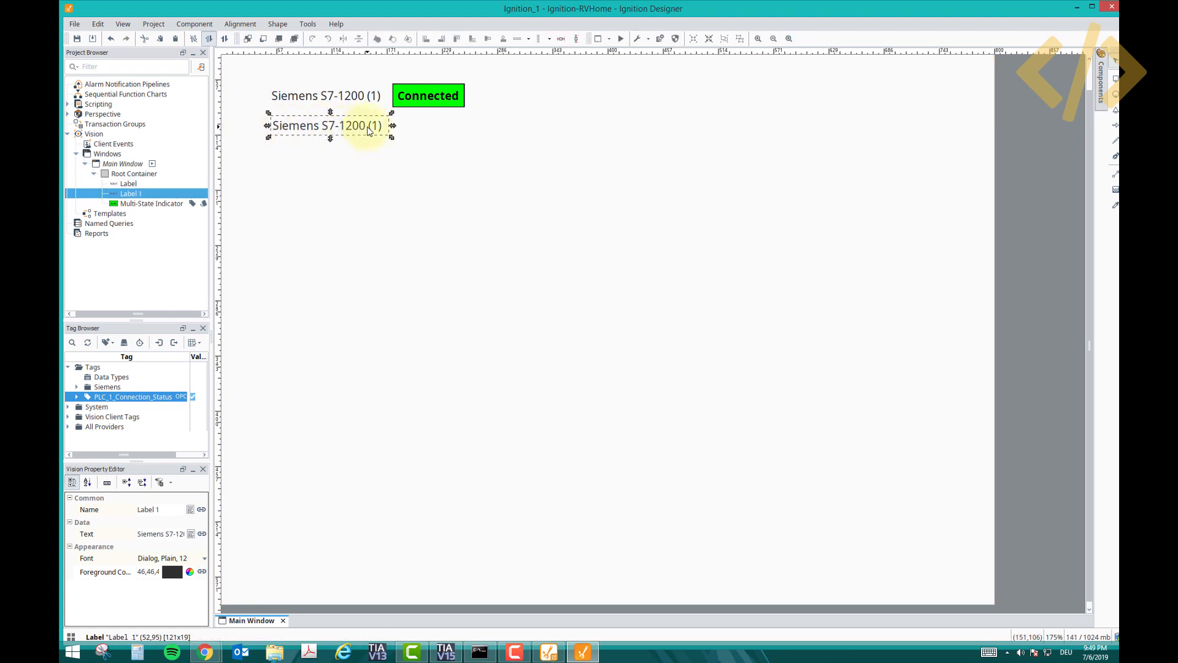
Change the copied label's text to Siemens S7-1200 (2).
{"action": "left_click", "coordinate": [175, 534]}
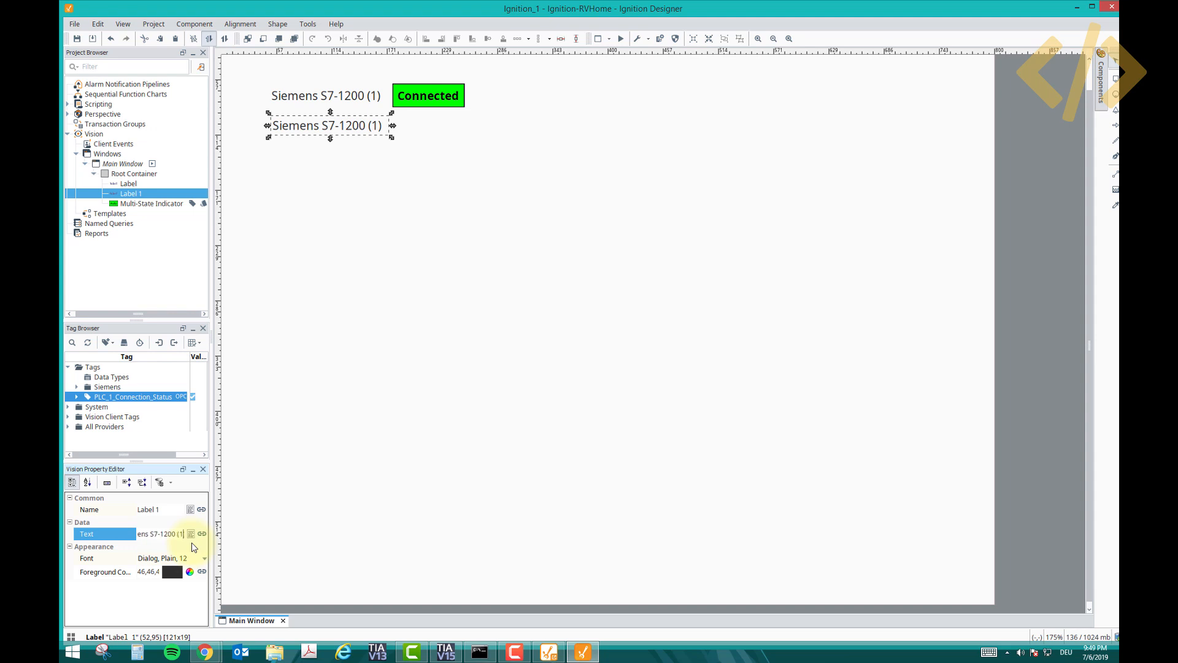
{"action": "type", "text": "2)"}
{"action": "left_click", "coordinate": [342, 231]}
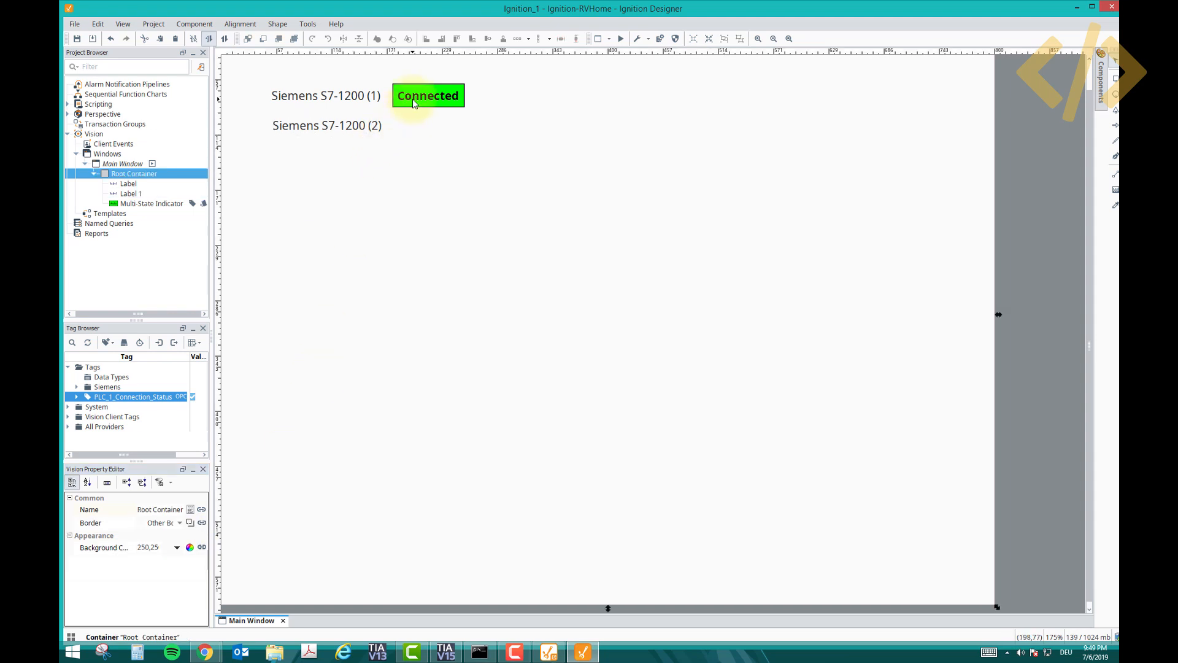
Copy the PLC_1_Connection_Status tag and paste the duplicate into the Tags folder.
{"action": "left_click", "coordinate": [415, 103]}
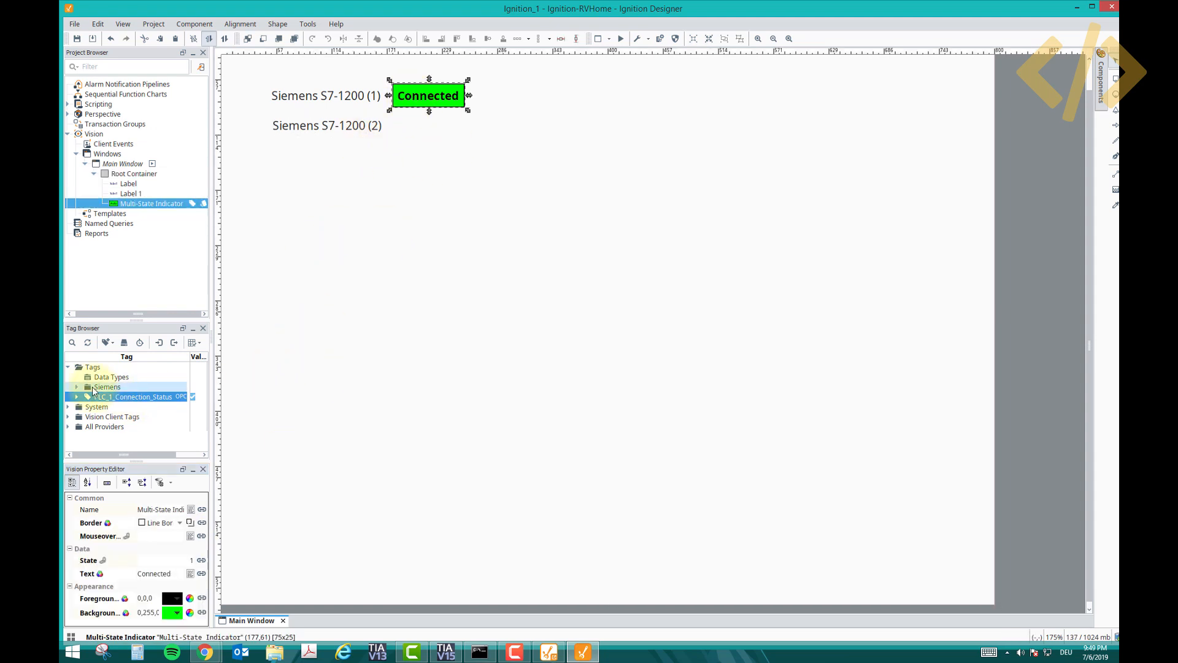
{"action": "right_click", "coordinate": [108, 400]}
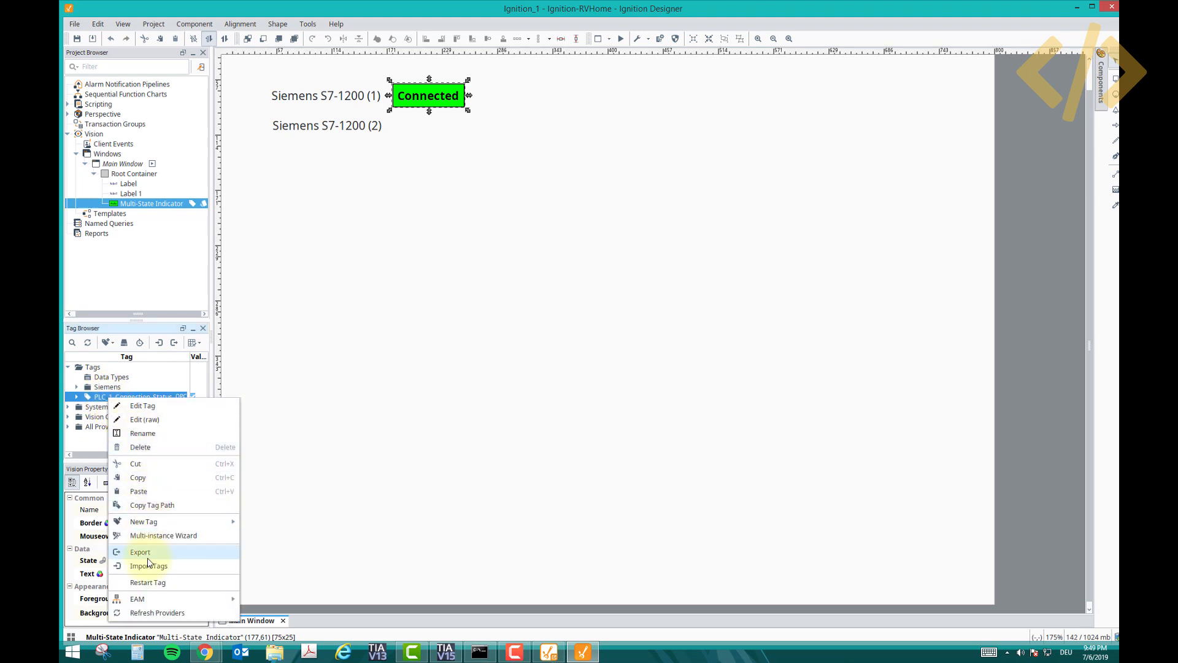
{"action": "left_click", "coordinate": [149, 484]}
{"action": "right_click", "coordinate": [93, 367]}
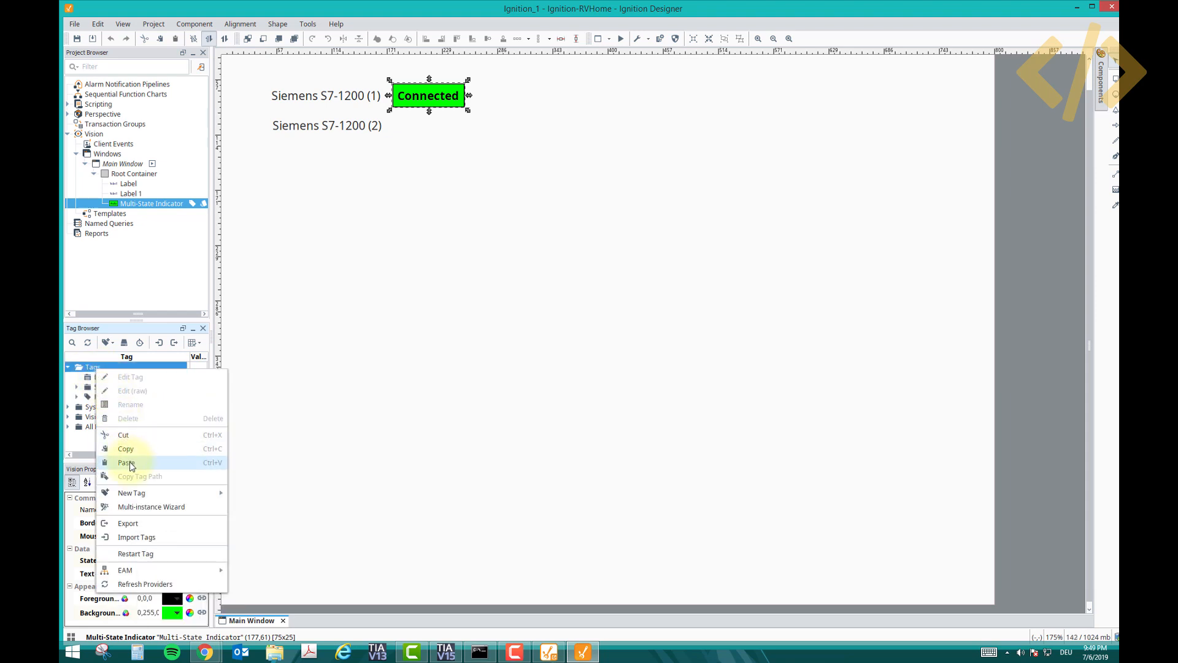
{"action": "left_click", "coordinate": [126, 462]}
Change the device in the OPC item path of PLC_2_Connection_Status to Siemens2 and save the tag.
{"action": "double_click", "coordinate": [132, 407]}
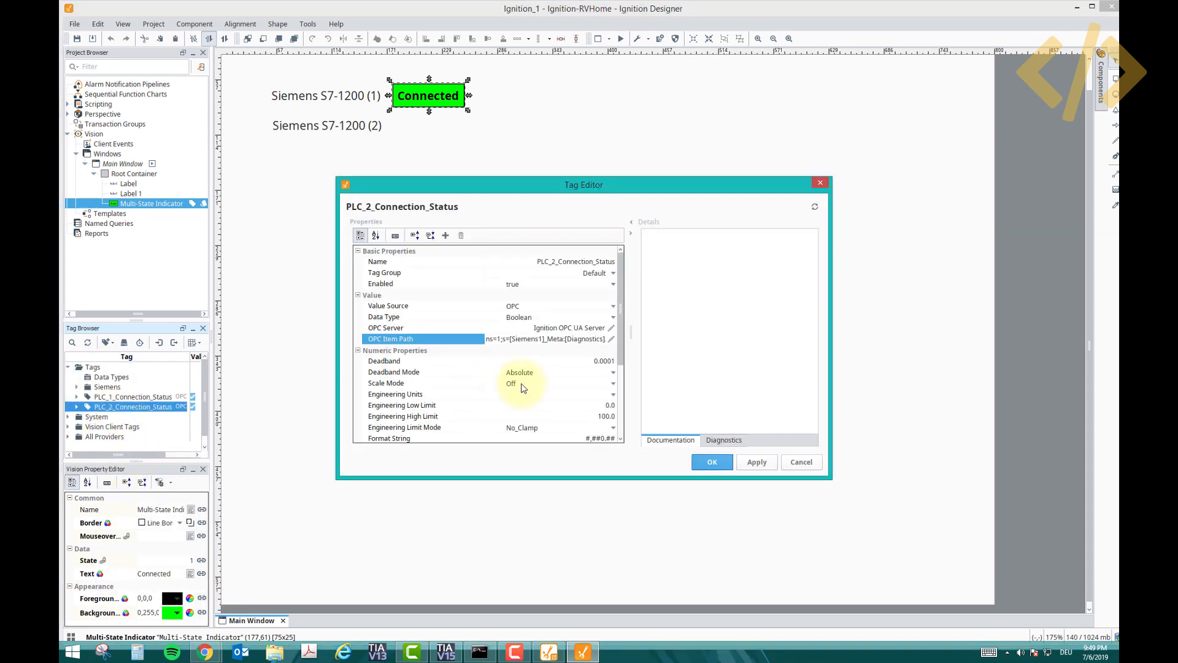
{"action": "left_click", "coordinate": [537, 340]}
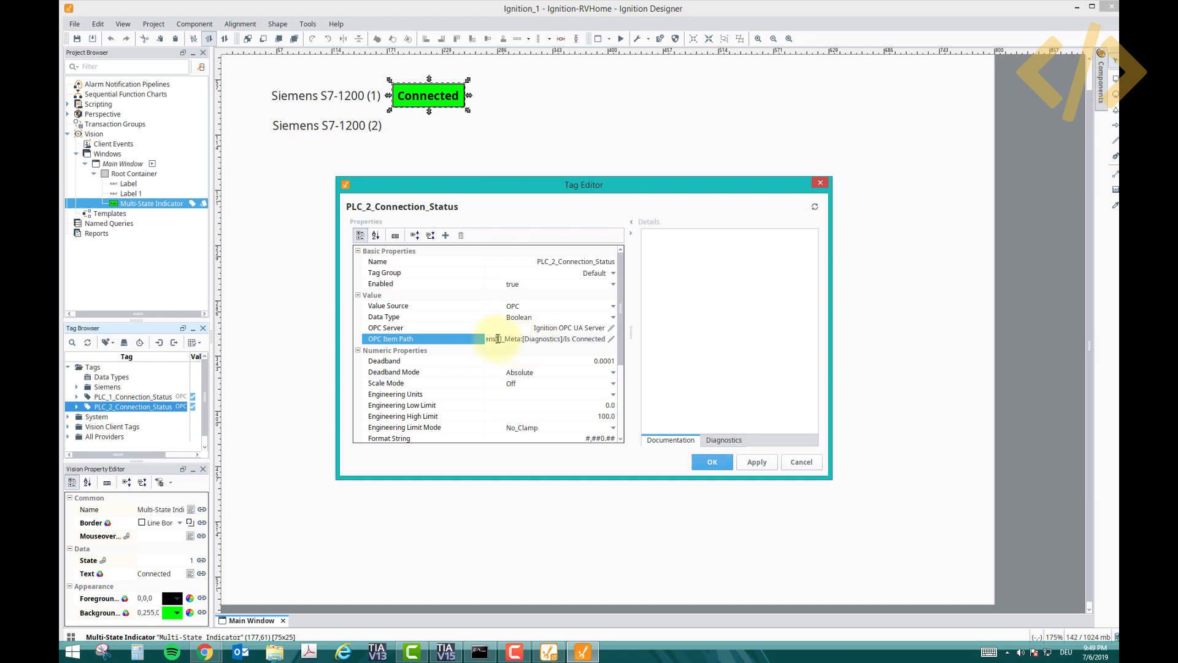
{"action": "key", "text": "Home"}
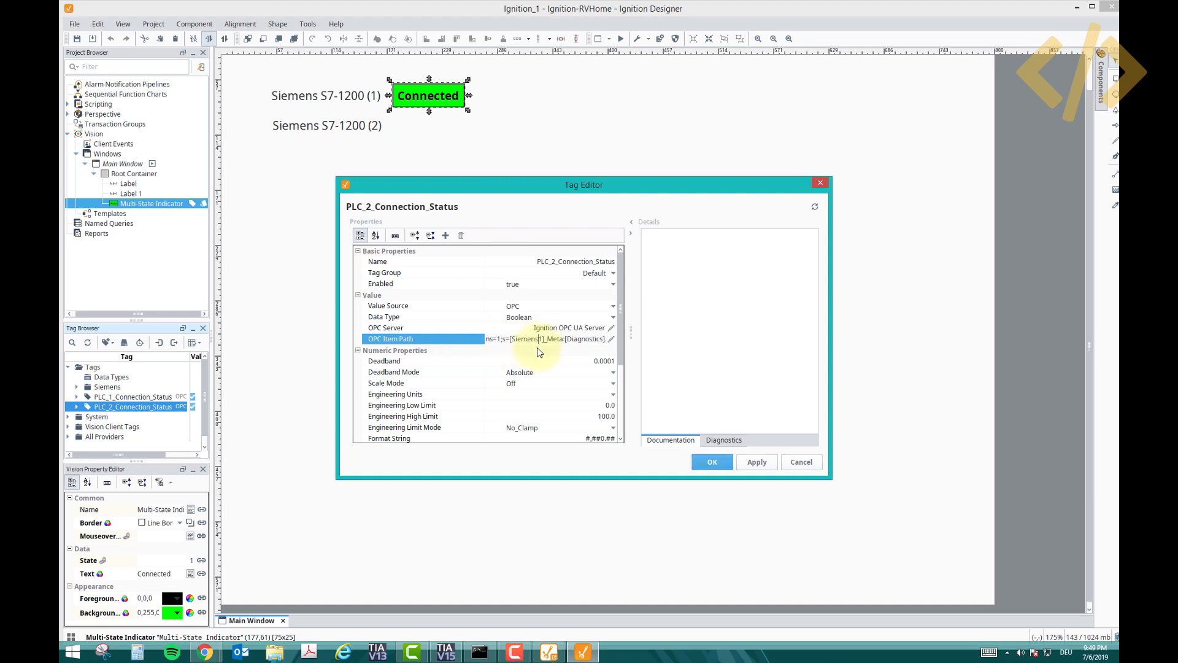
{"action": "key", "text": "Delete"}
{"action": "type", "text": "2"}
{"action": "left_click", "coordinate": [710, 461]}
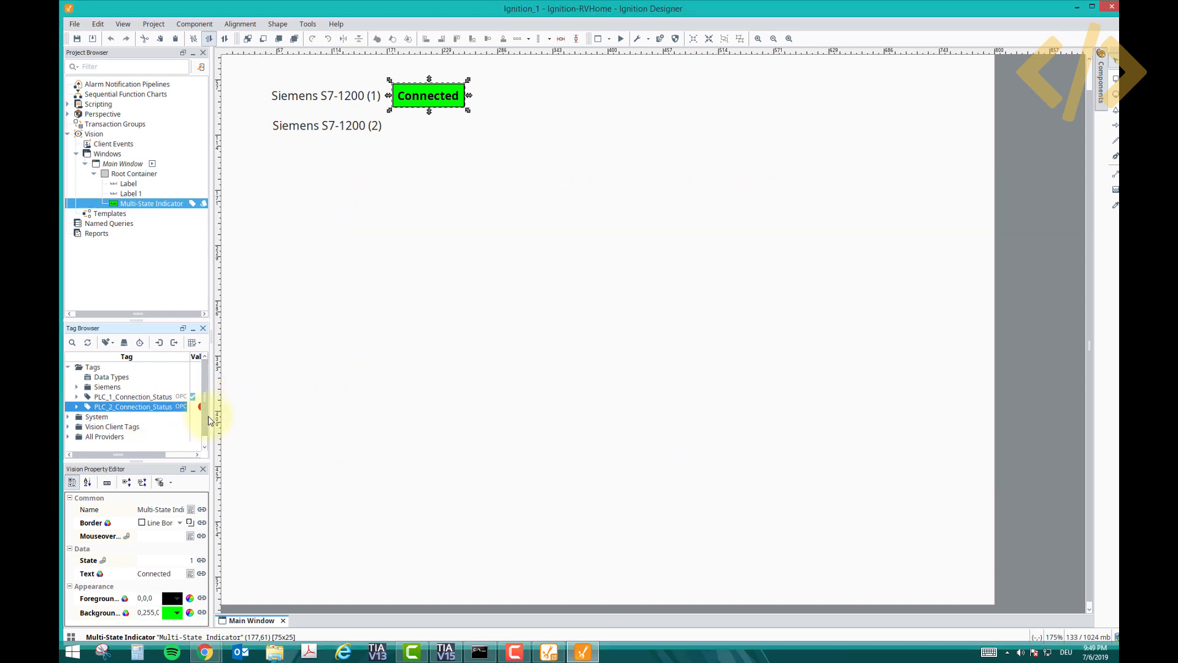
Add a Multi-State Indicator driven by PLC_2_Connection_Status to the canvas, near the Siemens S7-1200 (2) label.
{"action": "left_click_drag", "start_coordinate": [211, 416], "coordinate": [247, 416]}
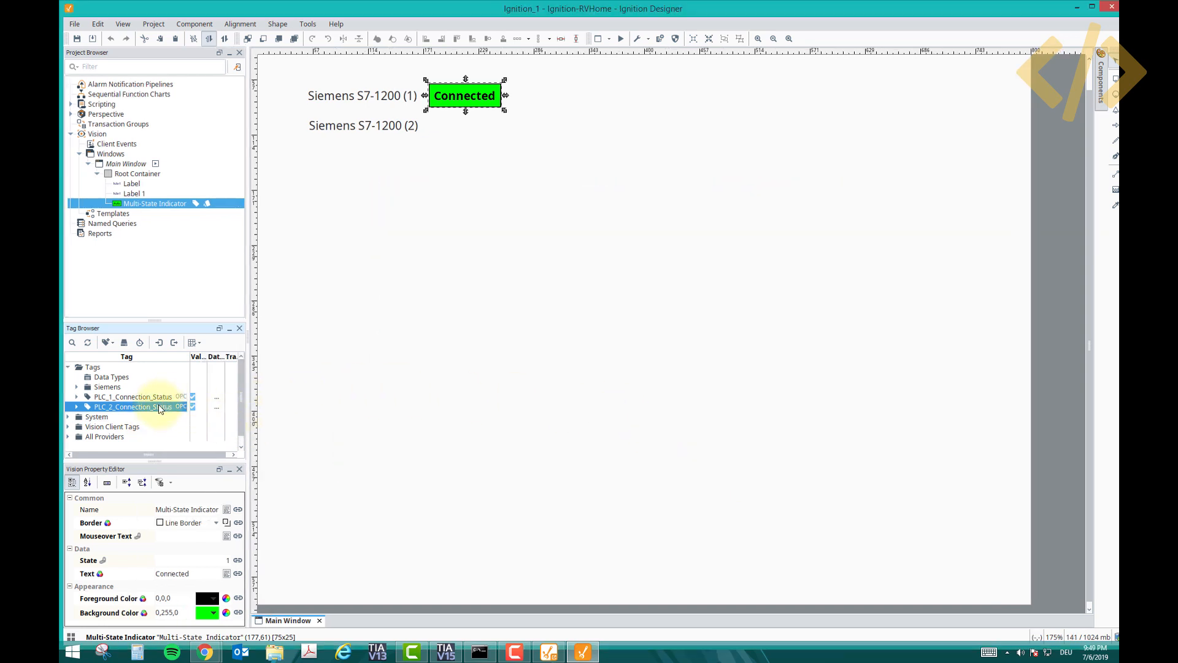
{"action": "left_click_drag", "start_coordinate": [289, 339], "coordinate": [504, 148]}
{"action": "mouse_move", "coordinate": [463, 153]}
{"action": "left_click", "coordinate": [513, 155]}
Customize the new indicator's state styles, with the text Disconnected for value 0 and Connected for value 1.
{"action": "double_click", "coordinate": [503, 147]}
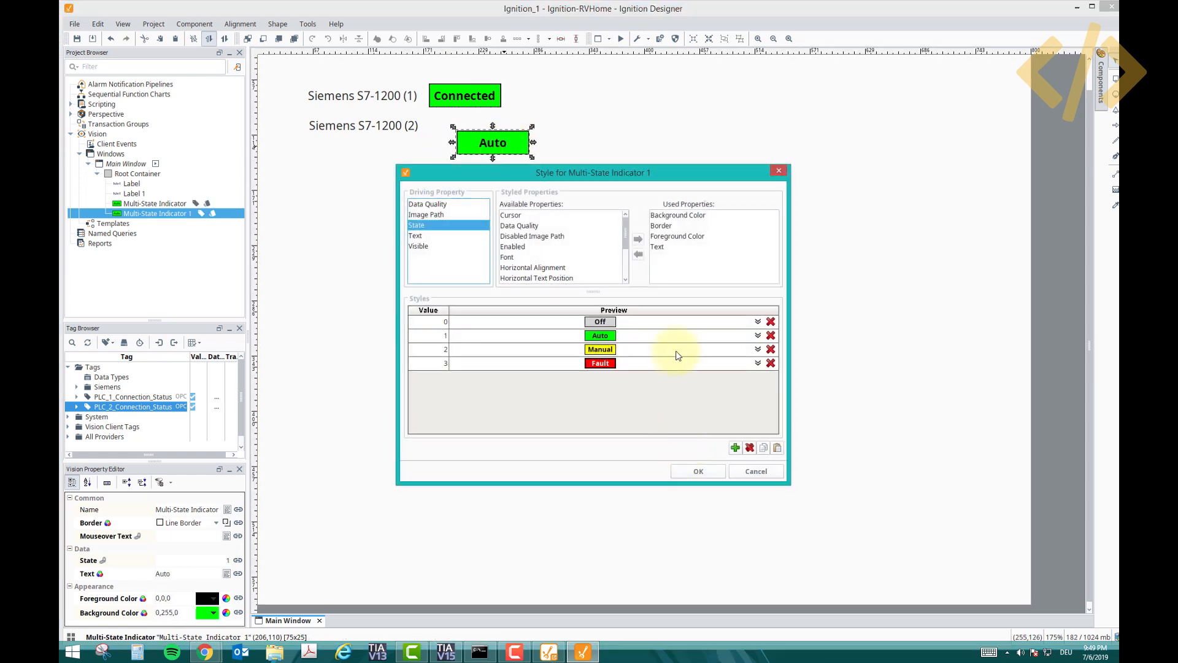
{"action": "left_click", "coordinate": [758, 322]}
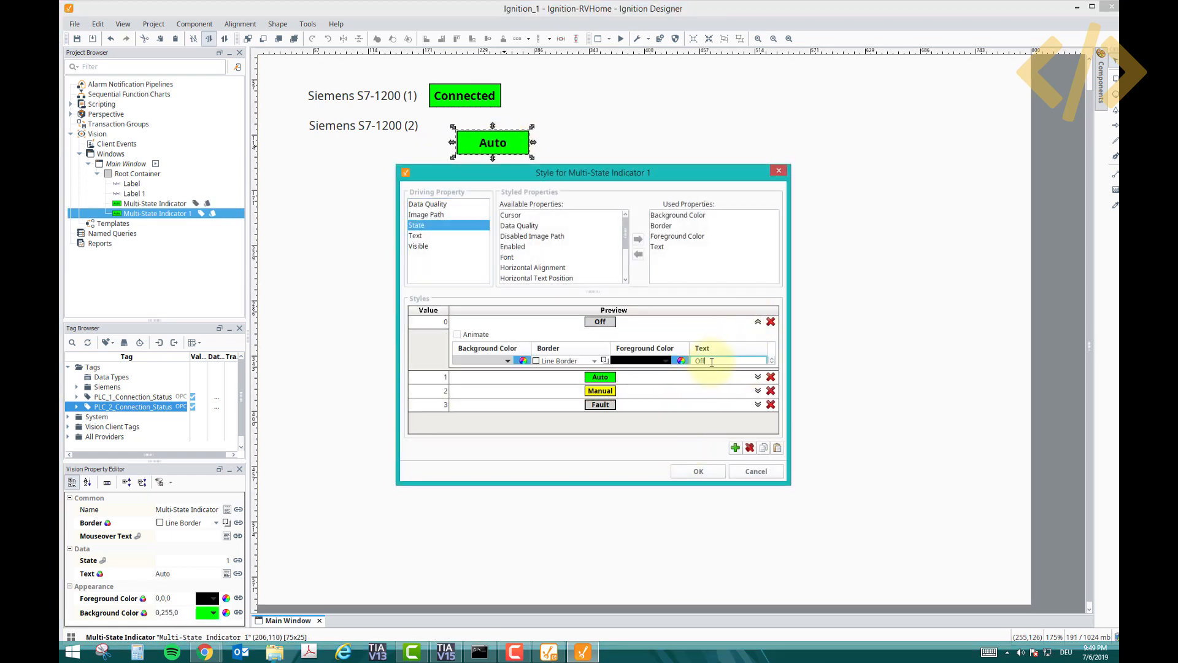
{"action": "double_click", "coordinate": [712, 362]}
{"action": "type", "text": "Disconnected"}
{"action": "key", "text": "Return"}
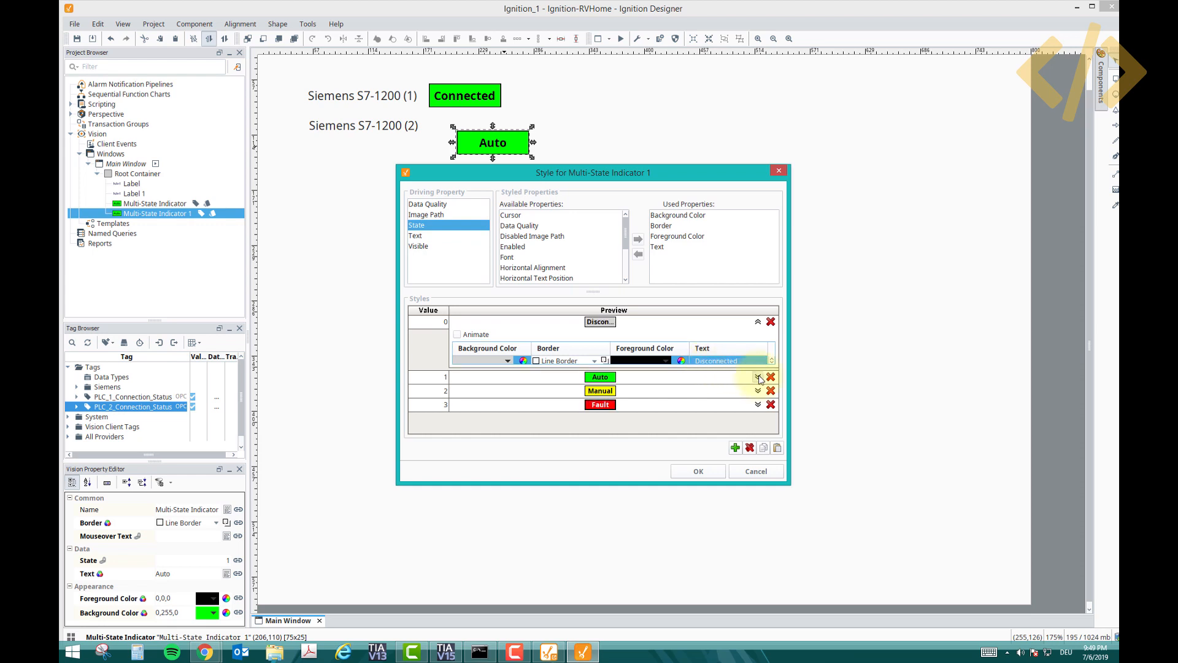
{"action": "left_click", "coordinate": [758, 376]}
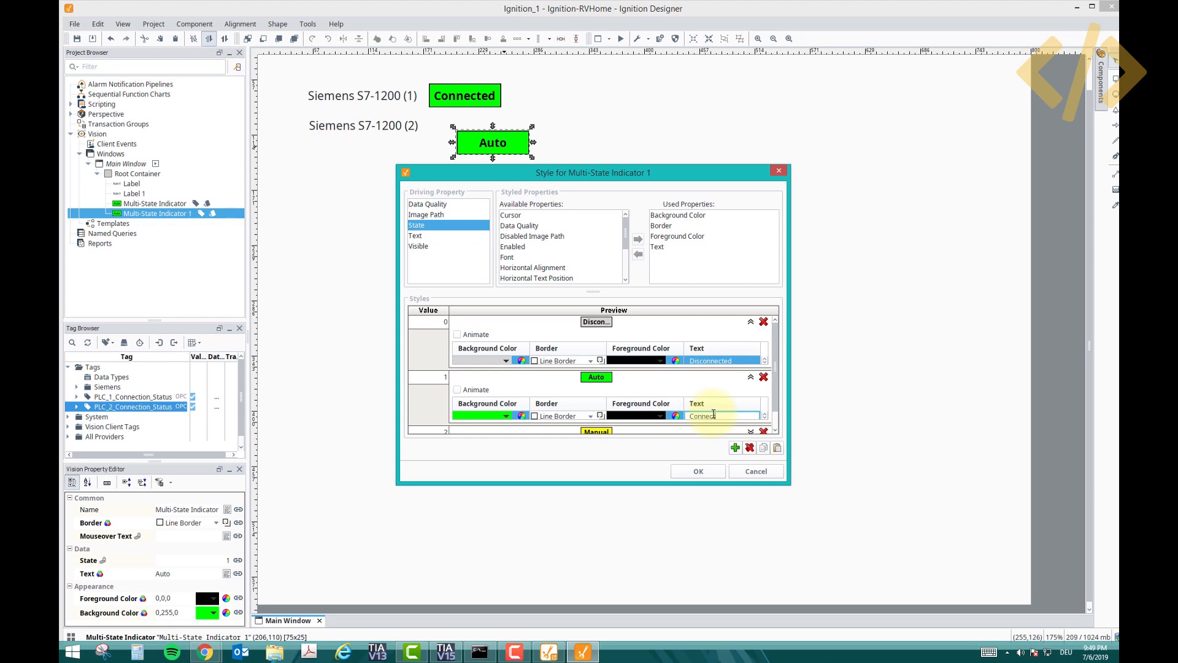
{"action": "left_click", "coordinate": [699, 471]}
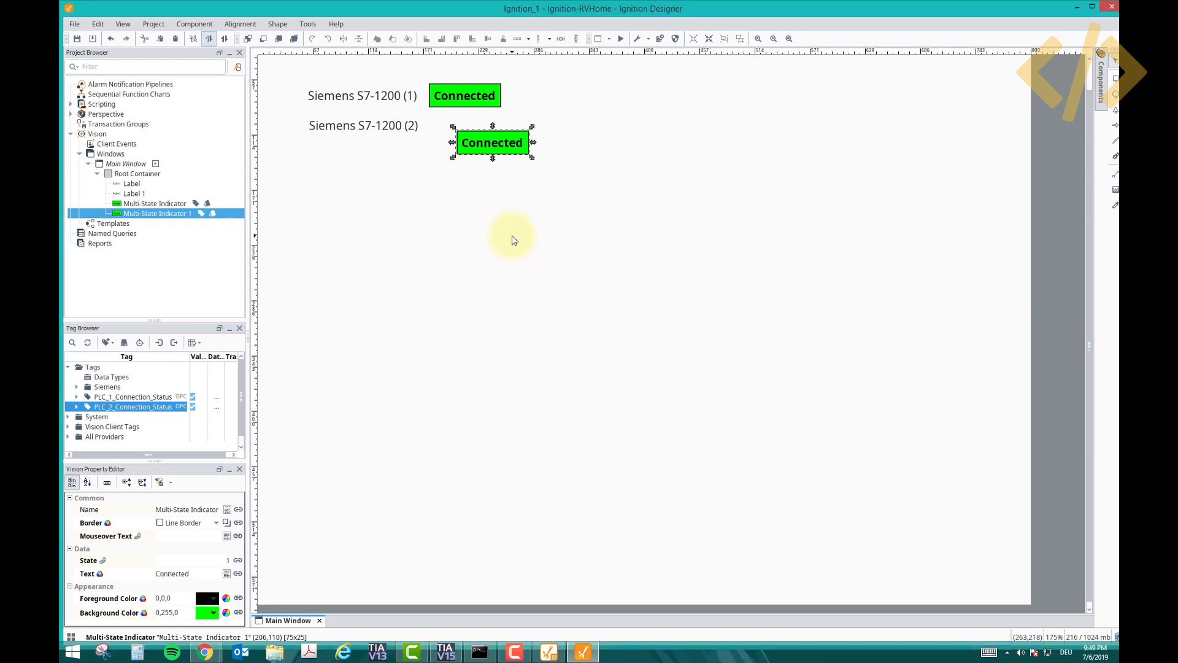
Move the second indicator directly beneath the first, at about (177, 91), and widen both indicators to fit the text Disconnected.
{"action": "left_click_drag", "start_coordinate": [485, 143], "coordinate": [457, 125]}
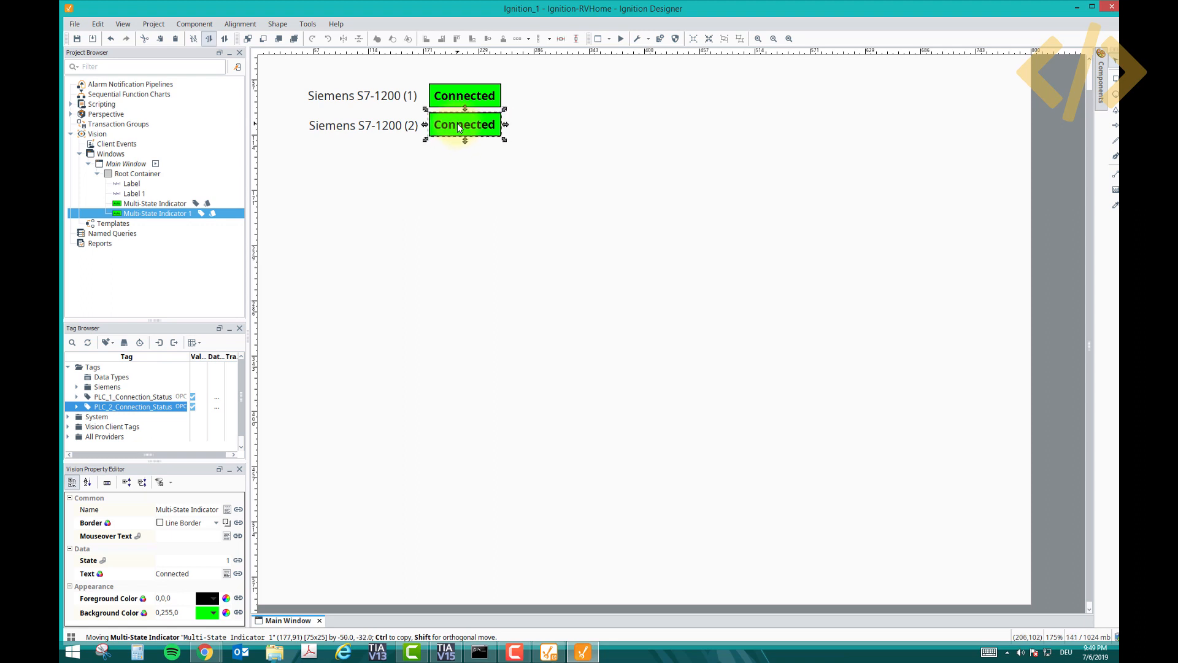
{"action": "left_click", "coordinate": [439, 138]}
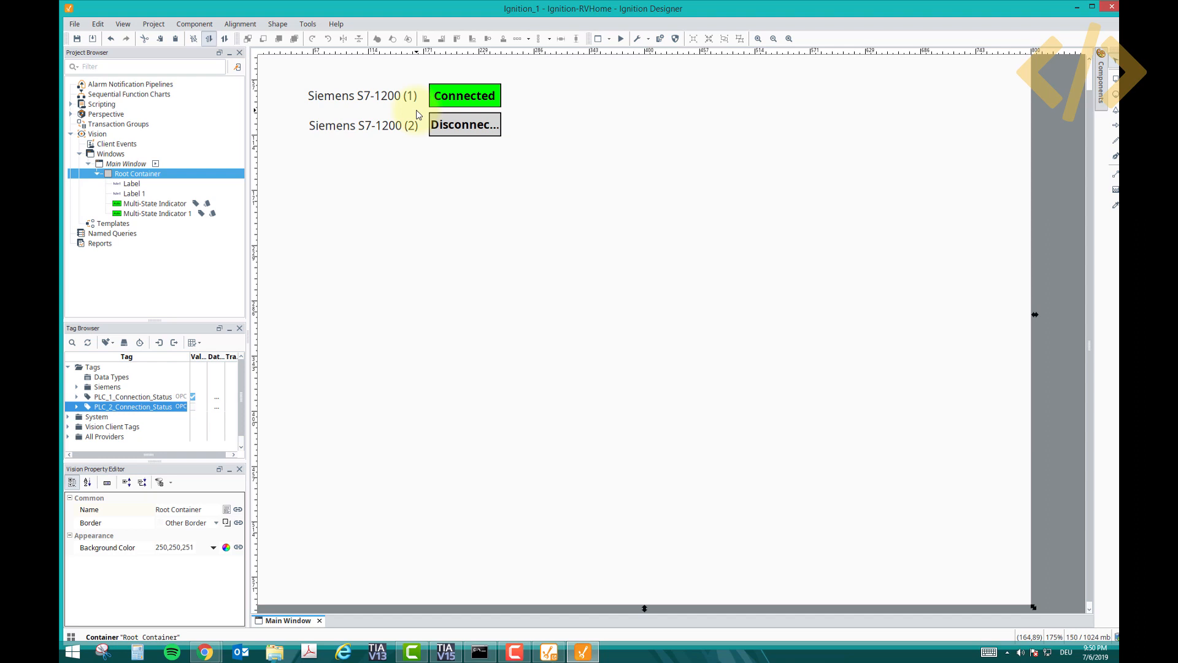
{"action": "left_click", "coordinate": [485, 123]}
{"action": "left_click_drag", "start_coordinate": [502, 124], "coordinate": [531, 100]}
{"action": "left_click", "coordinate": [491, 96]}
{"action": "left_click", "coordinate": [571, 227]}
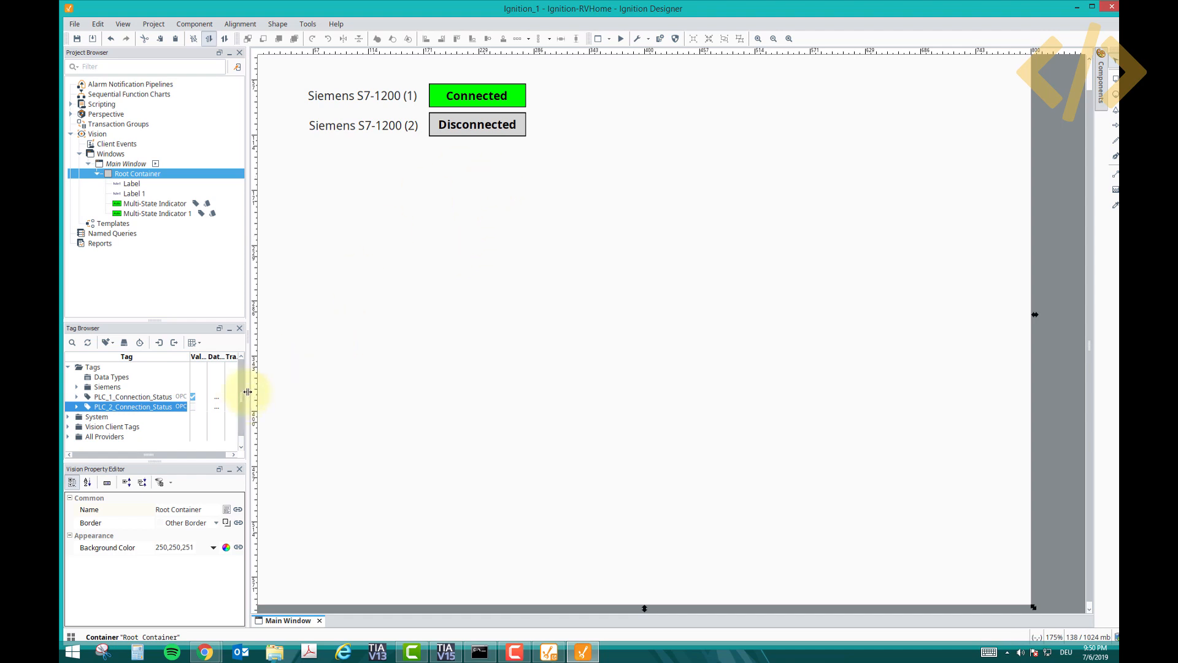
Copy the PLC_2_Connection_Status tag and paste the duplicate into the Tags folder.
{"action": "left_click_drag", "start_coordinate": [248, 391], "coordinate": [294, 398]}
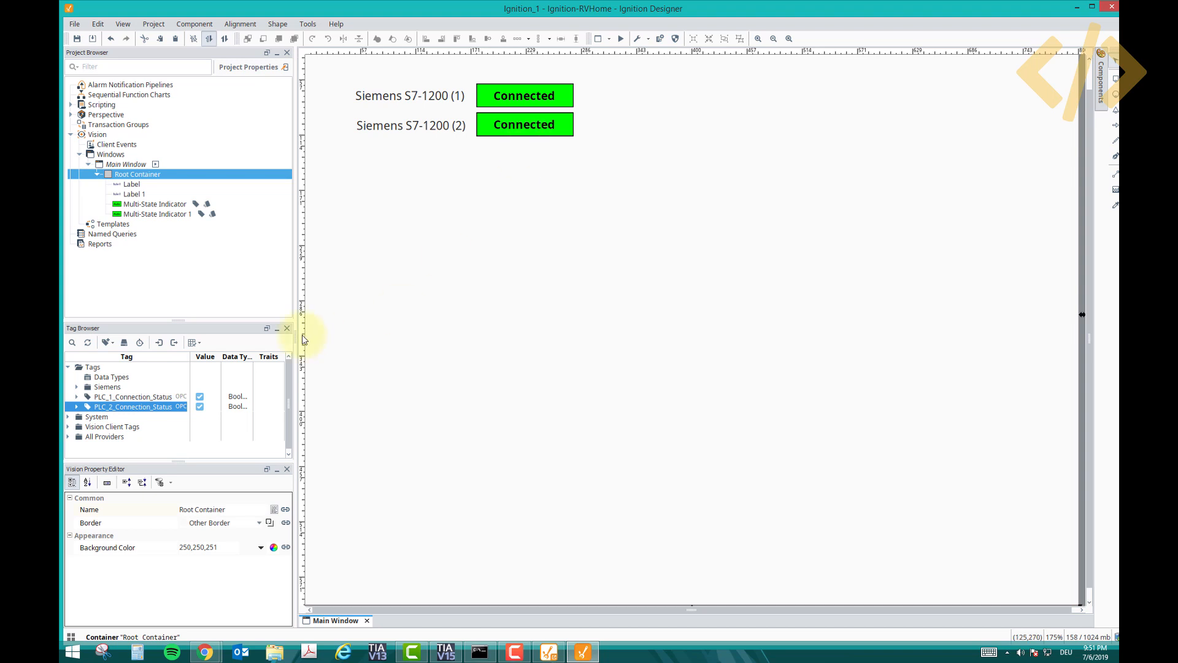
{"action": "right_click", "coordinate": [98, 367]}
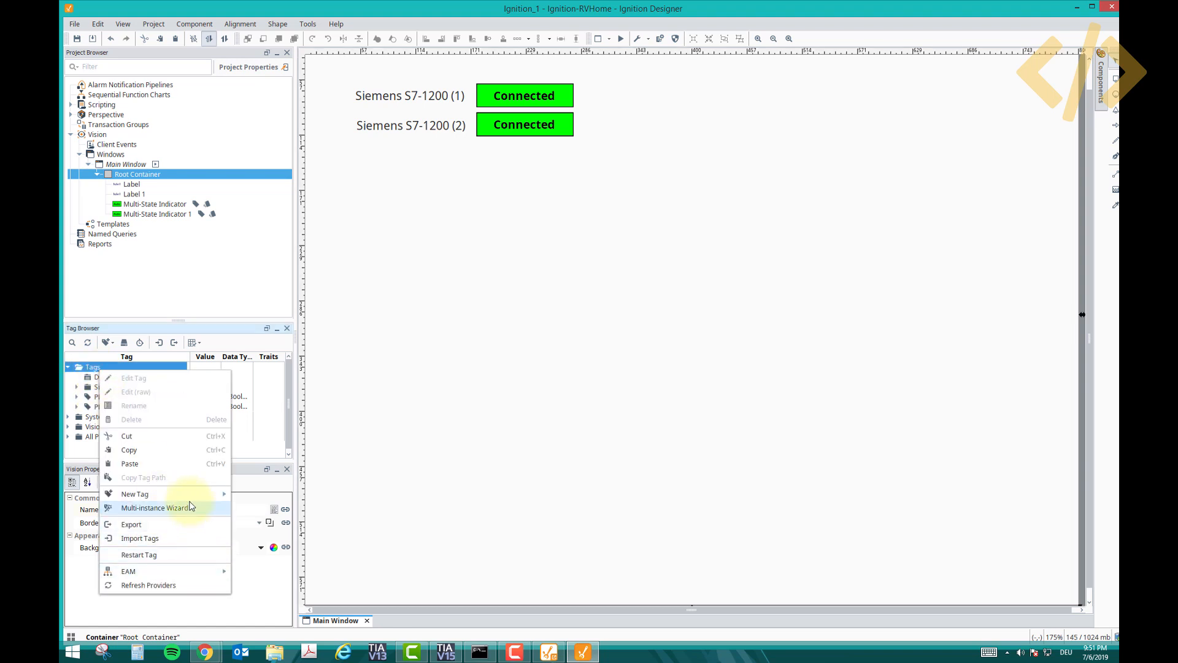
{"action": "left_click", "coordinate": [97, 381]}
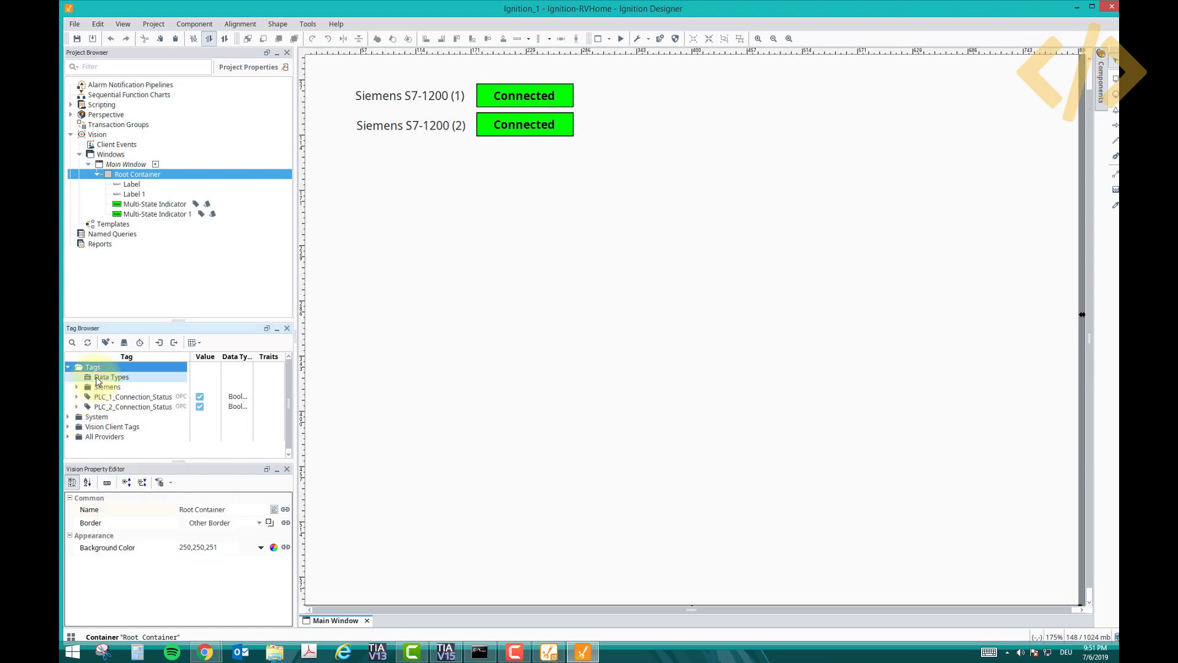
{"action": "right_click", "coordinate": [113, 406]}
{"action": "left_click", "coordinate": [150, 485]}
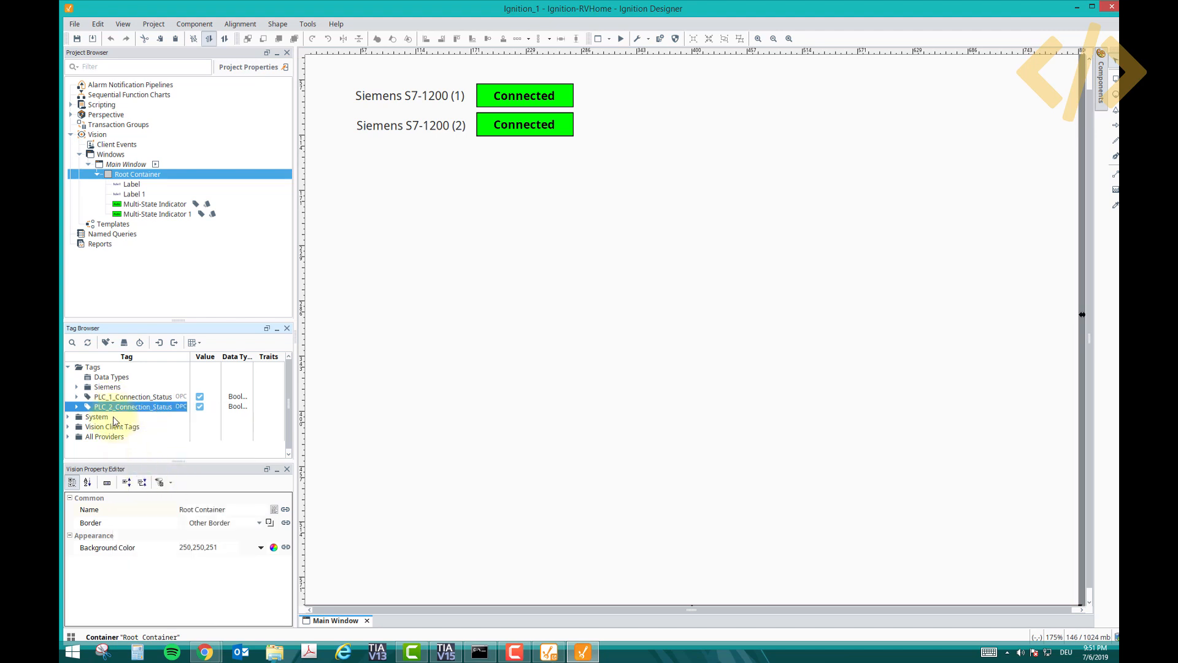
{"action": "right_click", "coordinate": [98, 367]}
{"action": "left_click", "coordinate": [130, 465]}
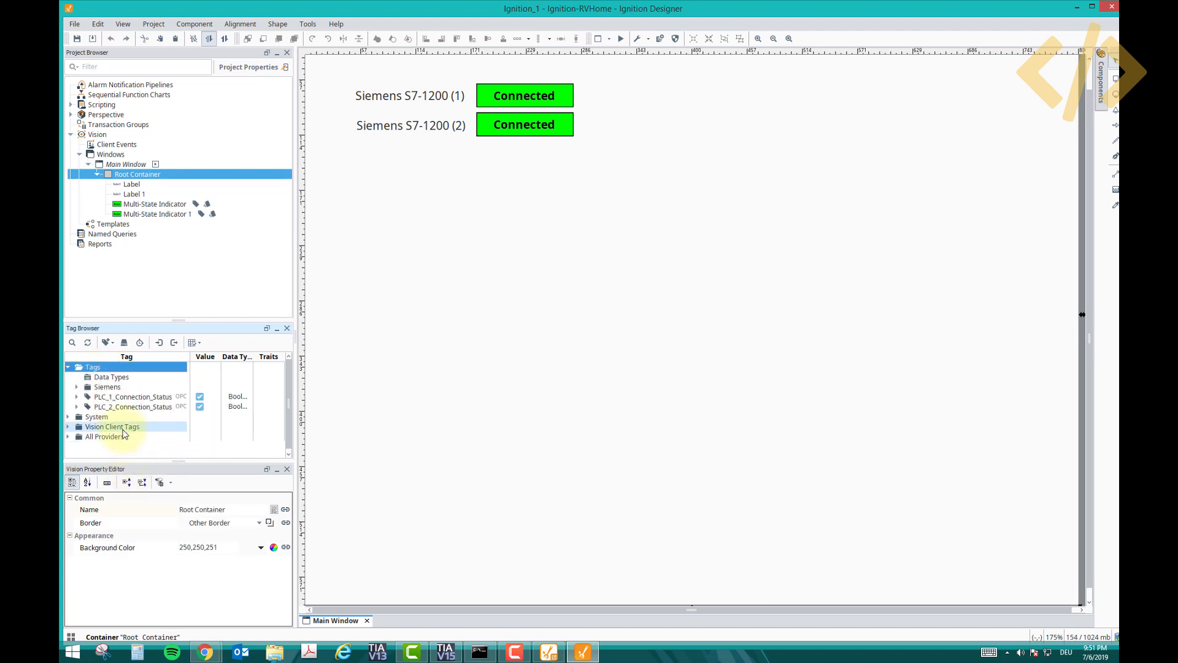
Set the OPC item path of PLC_3_Connection_Status to the Hostname item in the Siemens2 device's Diagnostics.
{"action": "double_click", "coordinate": [122, 419]}
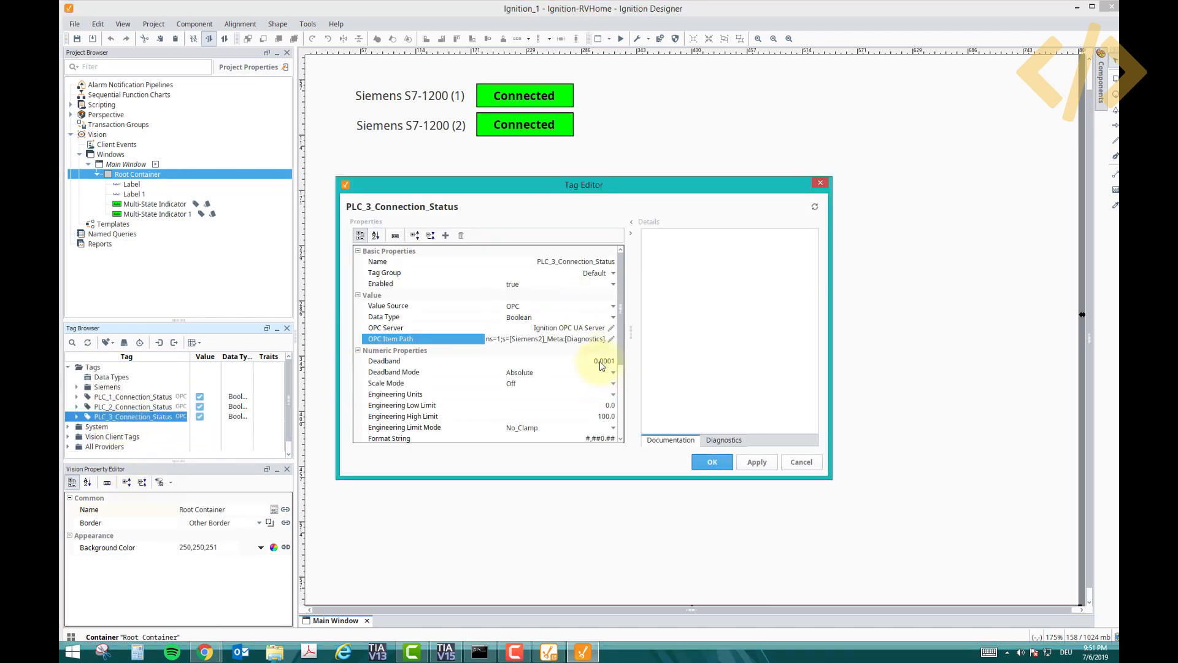
{"action": "left_click", "coordinate": [612, 339]}
{"action": "double_click", "coordinate": [364, 238]}
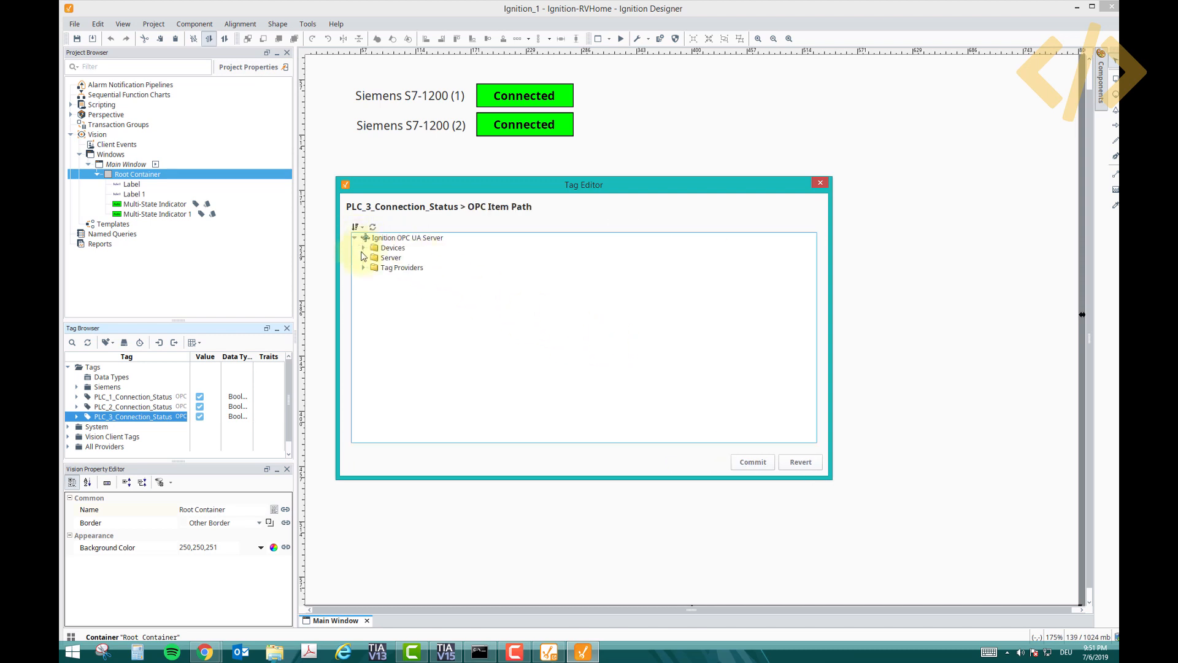
{"action": "left_click", "coordinate": [364, 248]}
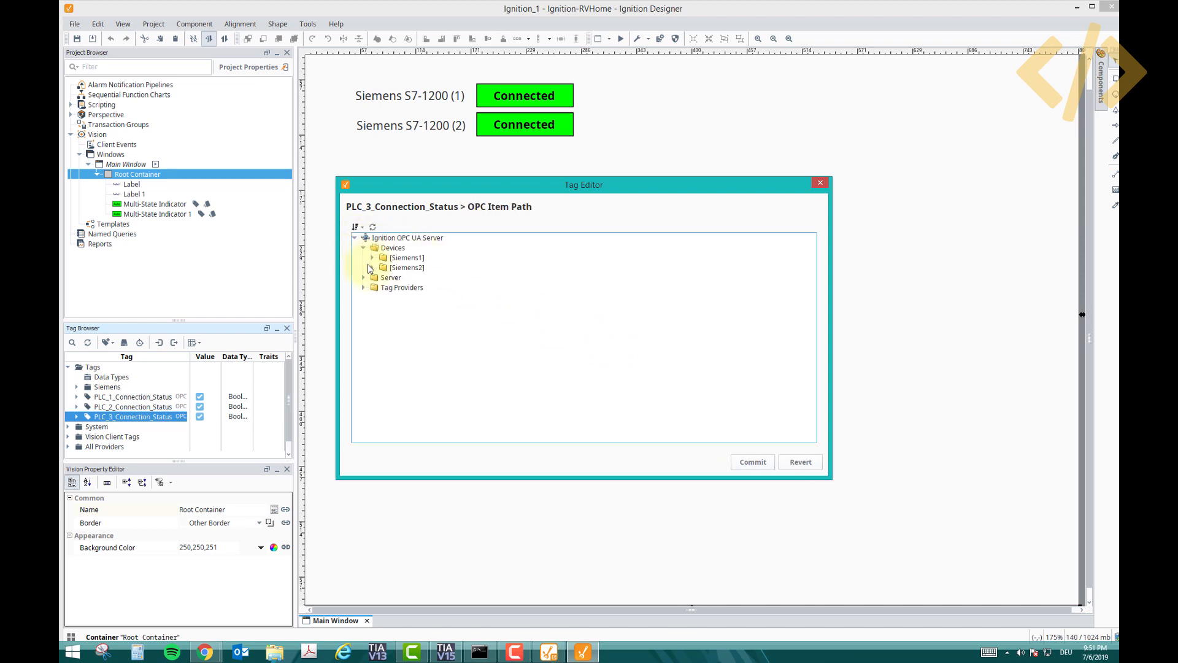
{"action": "left_click", "coordinate": [372, 268]}
{"action": "left_click", "coordinate": [381, 278]}
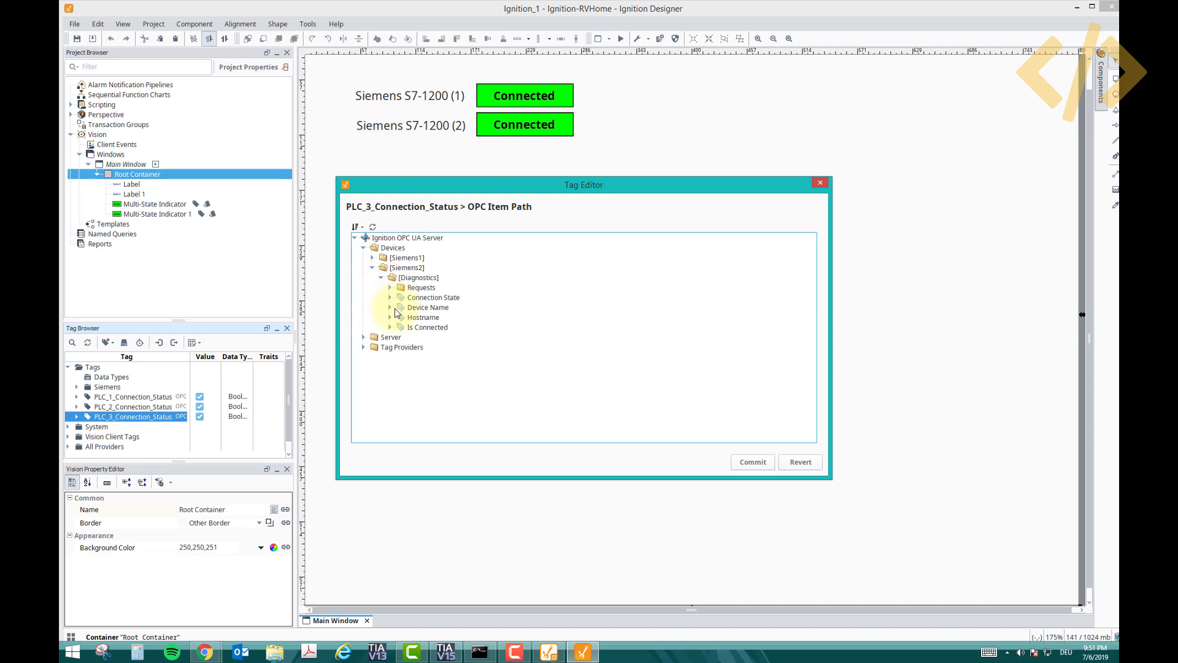
{"action": "left_click", "coordinate": [408, 318]}
{"action": "left_click", "coordinate": [750, 462]}
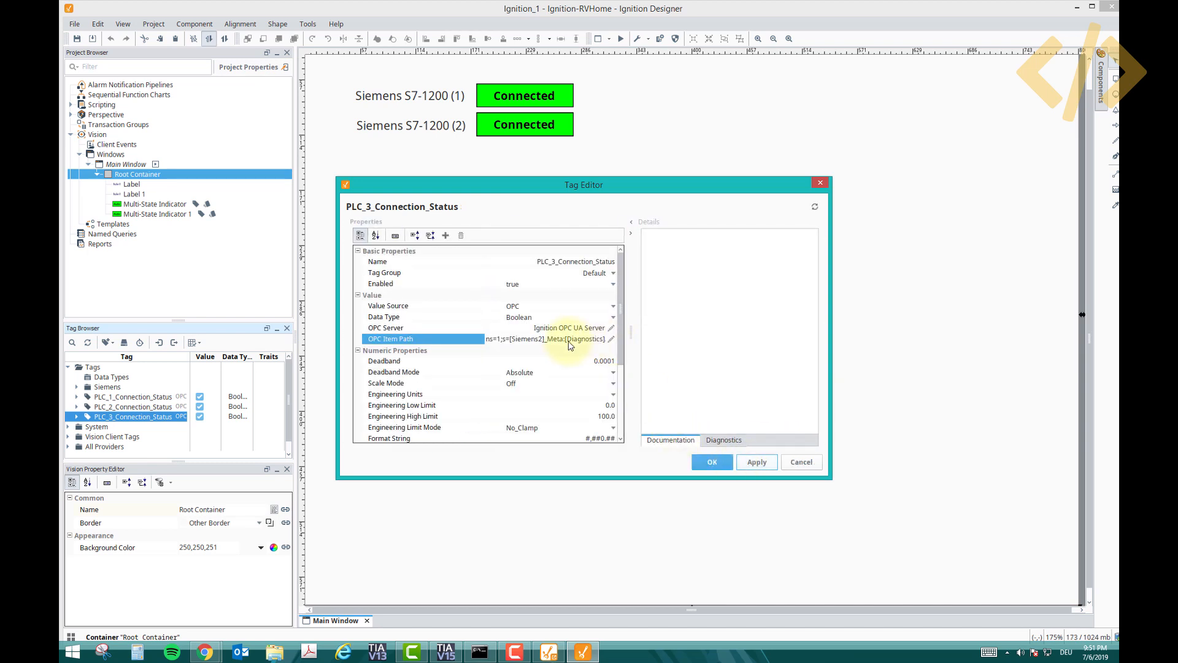
Change the data type of PLC_3_Connection_Status to String and save the tag.
{"action": "left_click", "coordinate": [580, 317]}
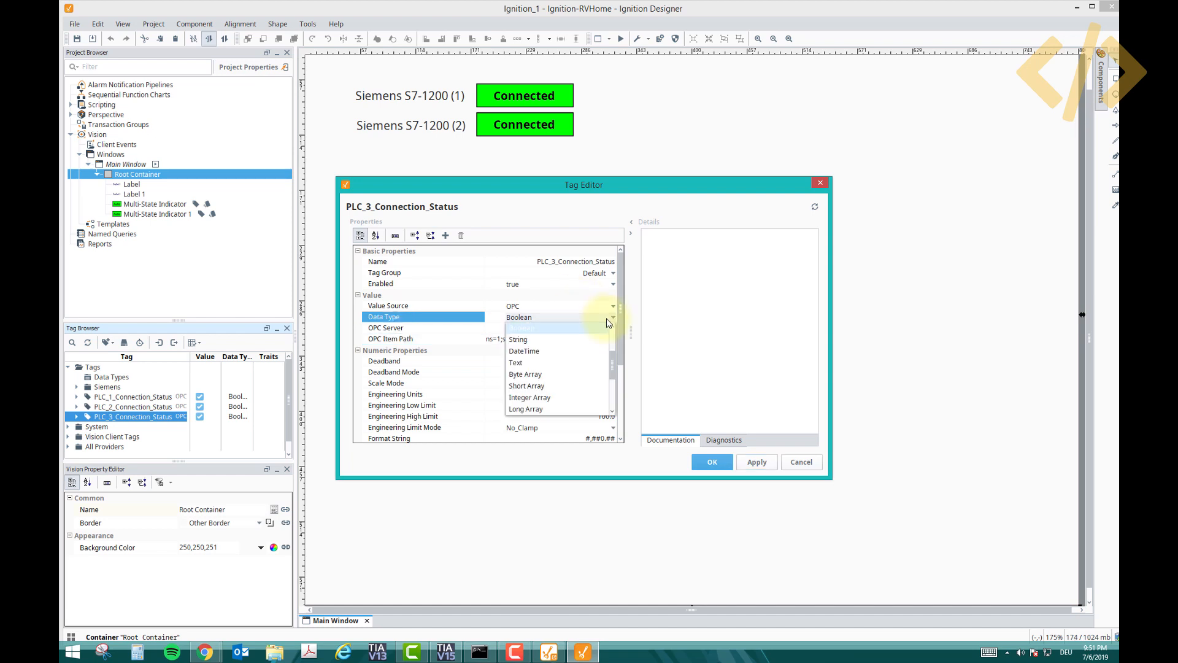
{"action": "left_click", "coordinate": [596, 340]}
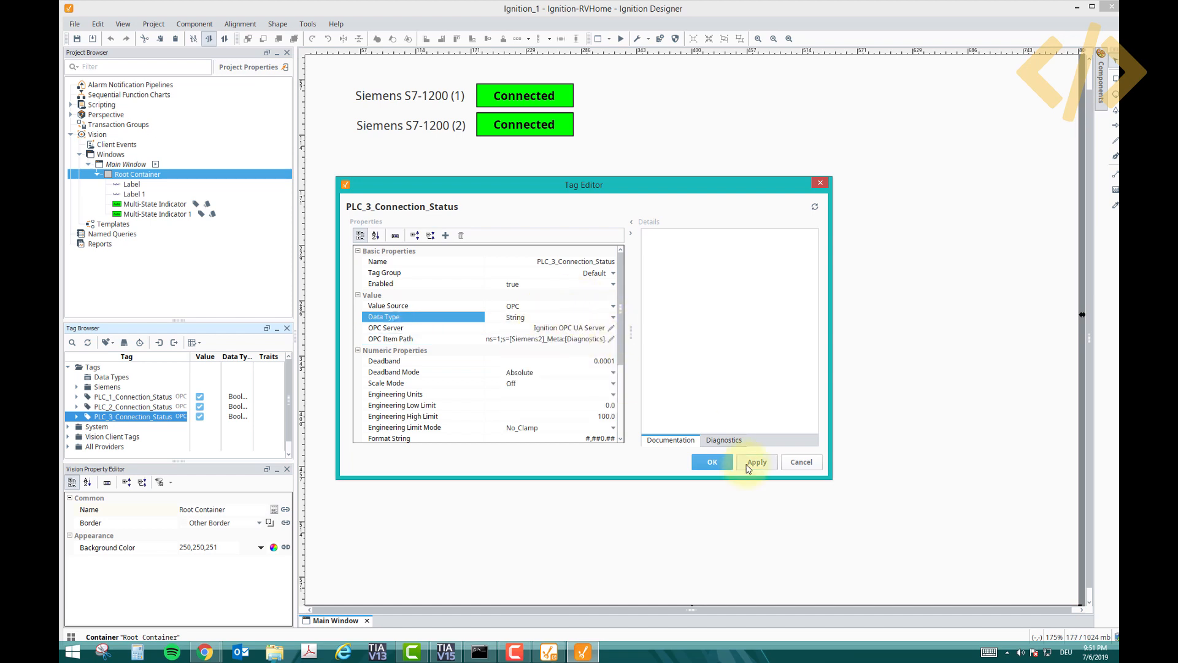
{"action": "left_click", "coordinate": [712, 463]}
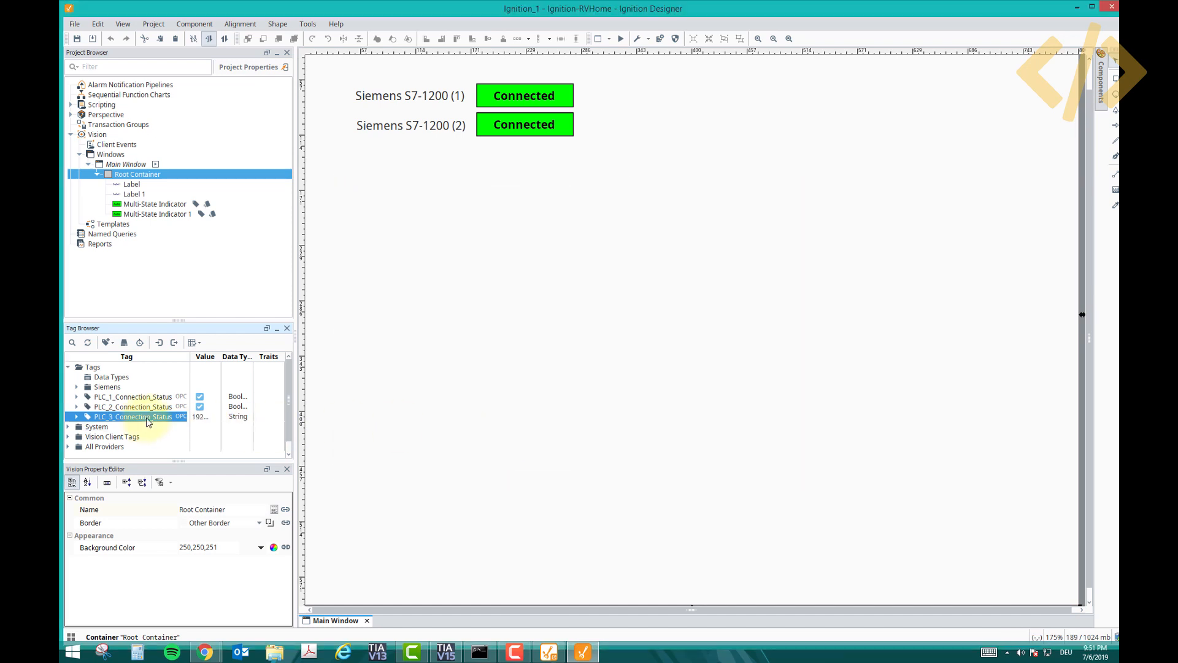
Add a display Label bound to PLC_3_Connection_Status, widen it to fit the IP address, and place it right of the second indicator.
{"action": "left_click_drag", "start_coordinate": [428, 305], "coordinate": [638, 133]}
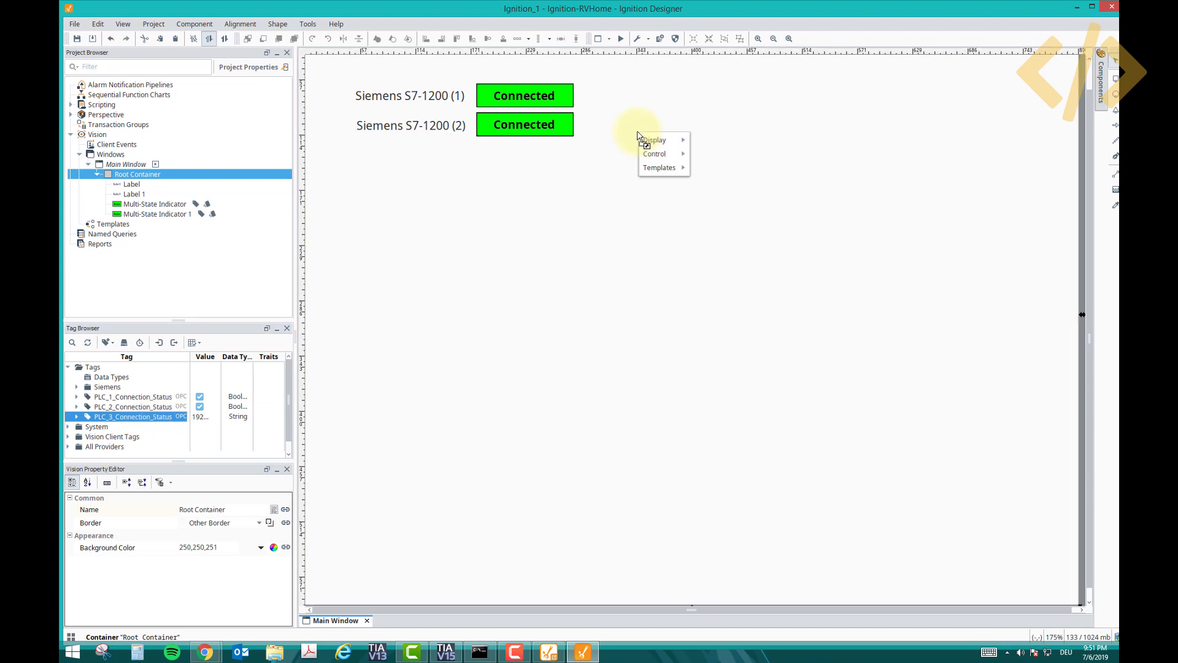
{"action": "mouse_move", "coordinate": [659, 140]}
{"action": "left_click", "coordinate": [700, 140]}
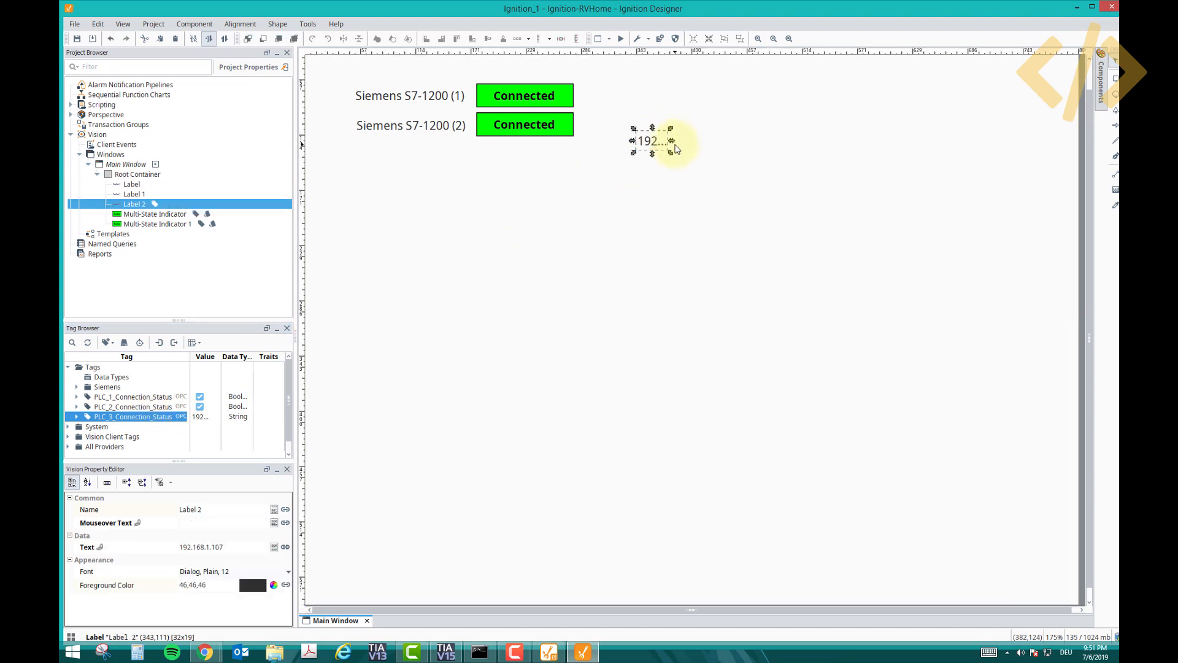
{"action": "left_click_drag", "start_coordinate": [683, 143], "coordinate": [643, 132]}
{"action": "left_click", "coordinate": [636, 163]}
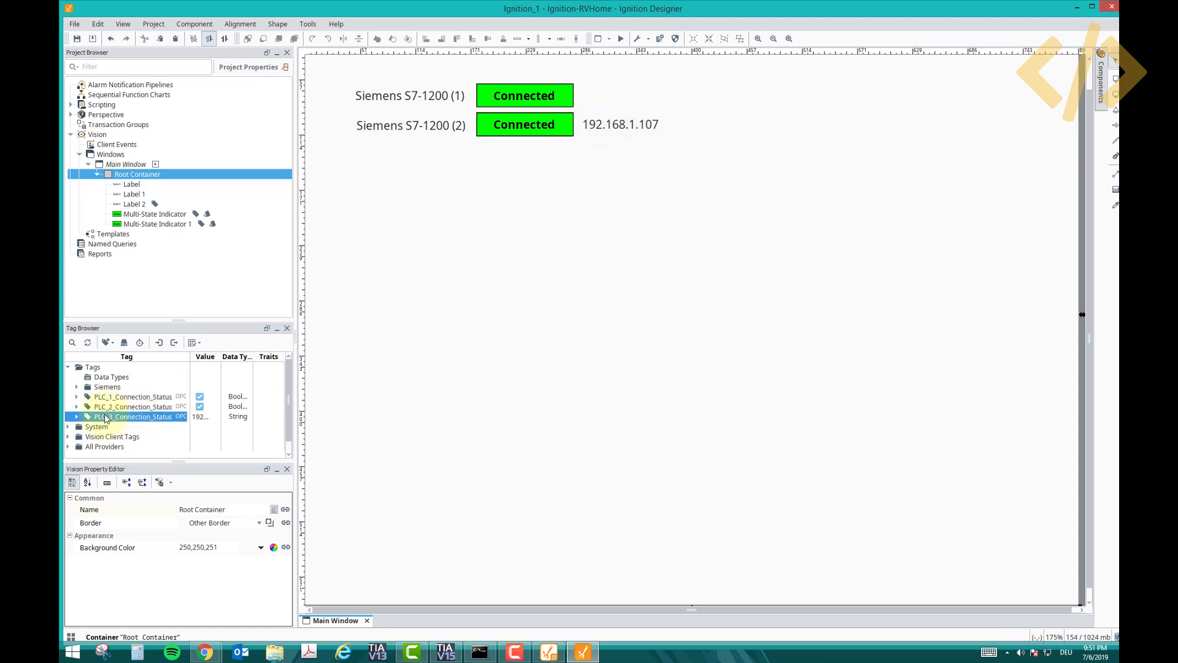
Rename the PLC_3_Connection_Status tag to PLC_2_IP and save it.
{"action": "double_click", "coordinate": [132, 417]}
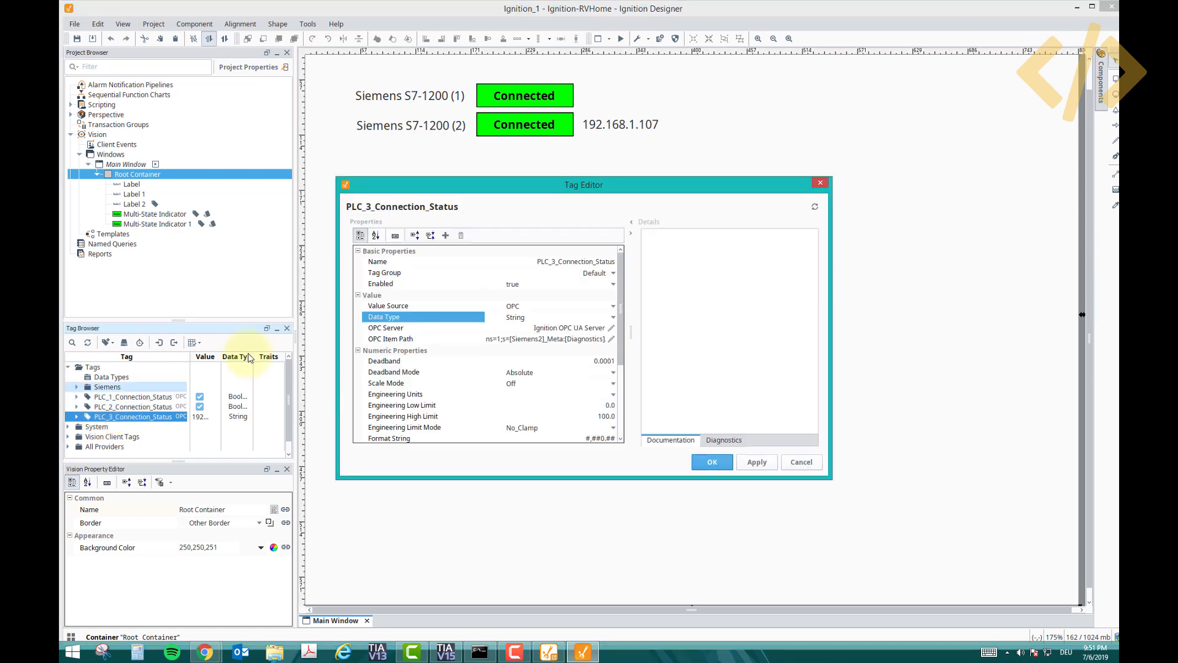
{"action": "left_click", "coordinate": [551, 262]}
{"action": "key", "text": "BackSpace"}
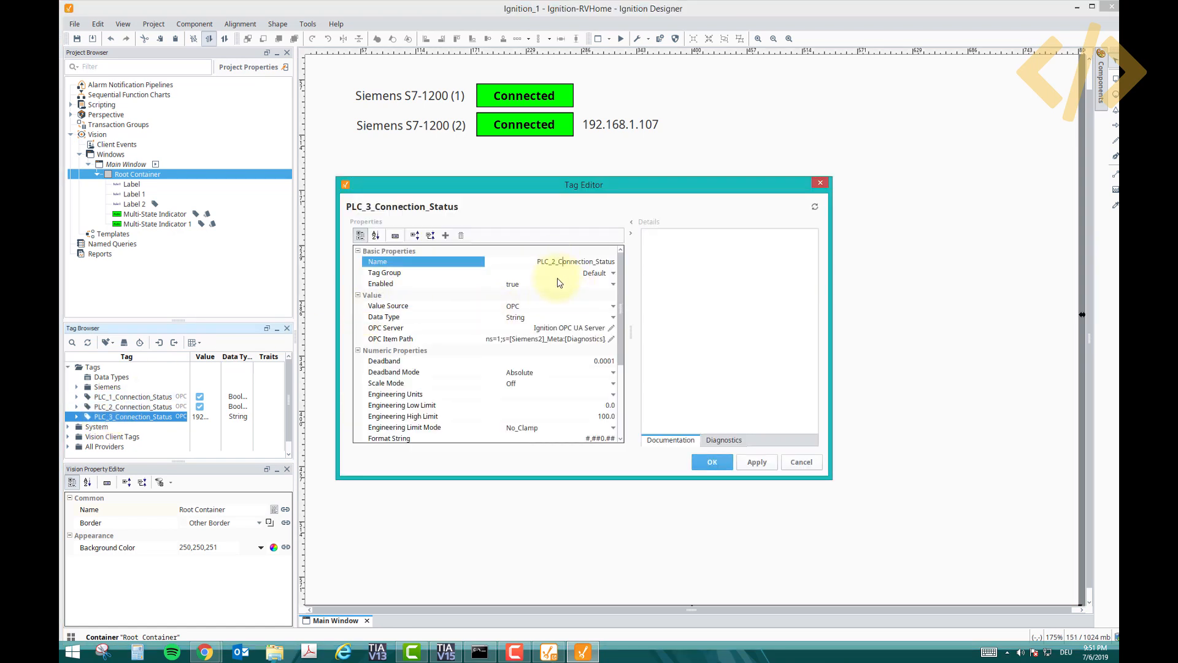
{"action": "type", "text": "2"}
{"action": "key", "text": "Delete"}
{"action": "key", "text": "Delete"}
{"action": "key", "text": "Delete"}
{"action": "key", "text": "Delete"}
{"action": "key", "text": "Delete"}
{"action": "key", "text": "Delete"}
{"action": "key", "text": "Delete"}
{"action": "key", "text": "Delete"}
{"action": "key", "text": "Delete"}
{"action": "key", "text": "Delete"}
{"action": "key", "text": "Delete"}
{"action": "key", "text": "Delete"}
{"action": "key", "text": "Delete"}
{"action": "key", "text": "Delete"}
{"action": "key", "text": "Delete"}
{"action": "key", "text": "Delete"}
{"action": "key", "text": "Delete"}
{"action": "type", "text": "IP"}
{"action": "left_click", "coordinate": [756, 462]}
{"action": "left_click", "coordinate": [711, 461]}
Duplicate the PLC_2_IP tag inside the Tags folder.
{"action": "right_click", "coordinate": [93, 418]}
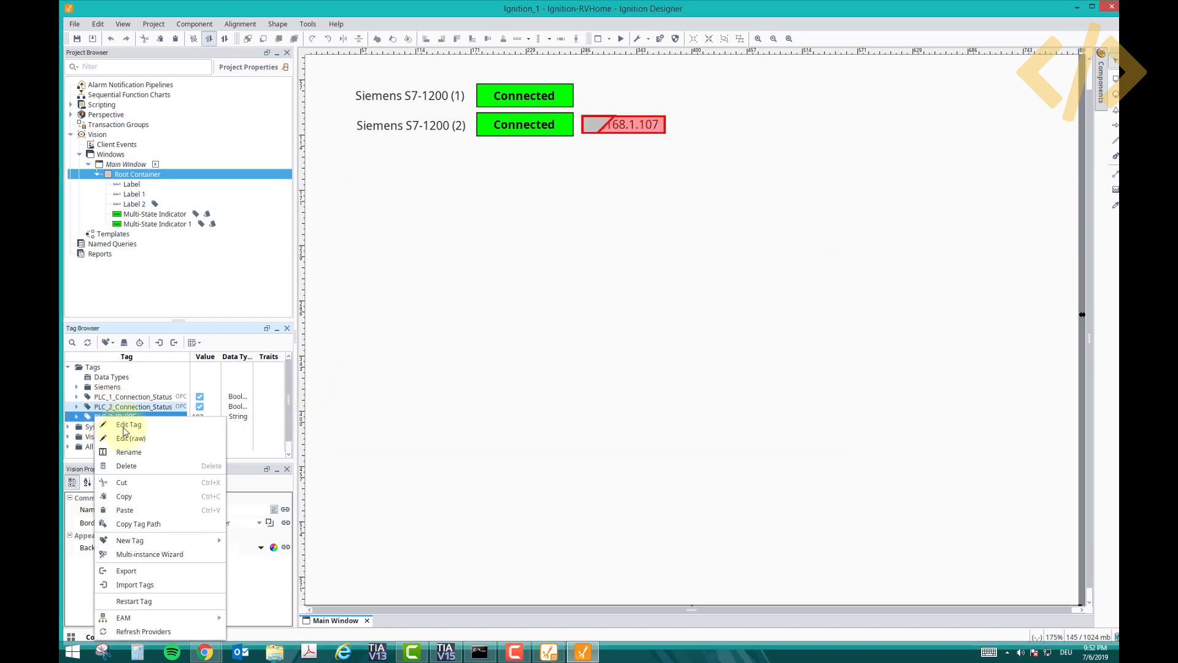
{"action": "left_click", "coordinate": [144, 496]}
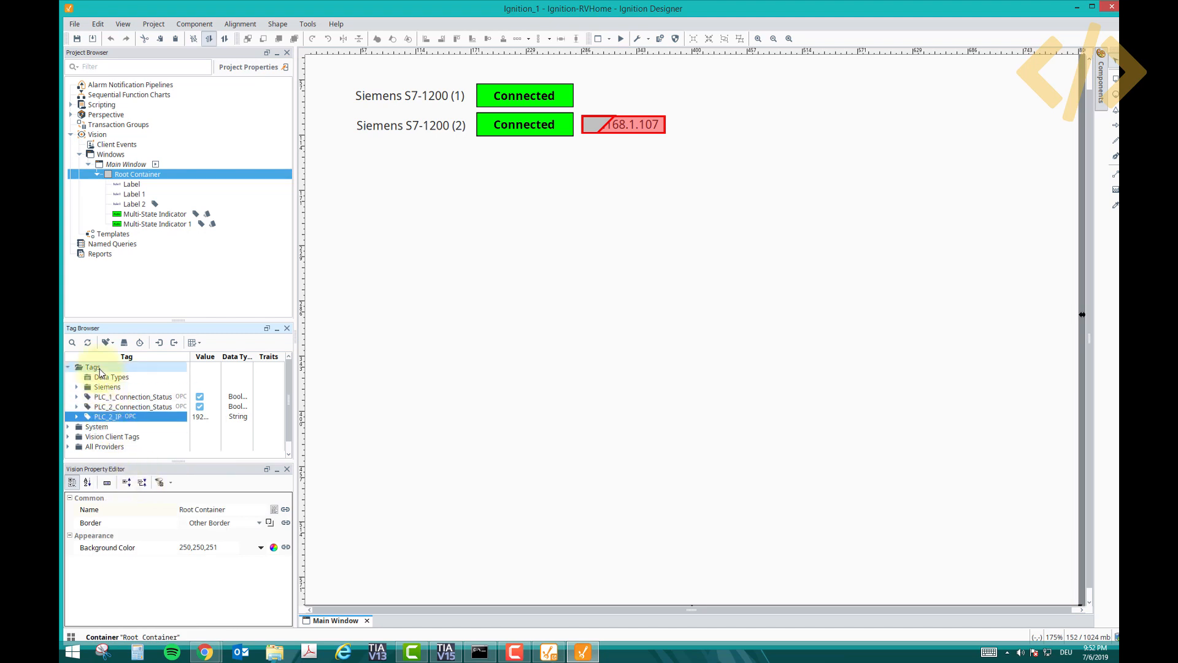
{"action": "right_click", "coordinate": [99, 368]}
{"action": "left_click", "coordinate": [132, 464]}
Rename the duplicated tag to PLC_1_IP, point its OPC item path to the Siemens1 device's Diagnostics Hostname, and save it.
{"action": "double_click", "coordinate": [109, 426]}
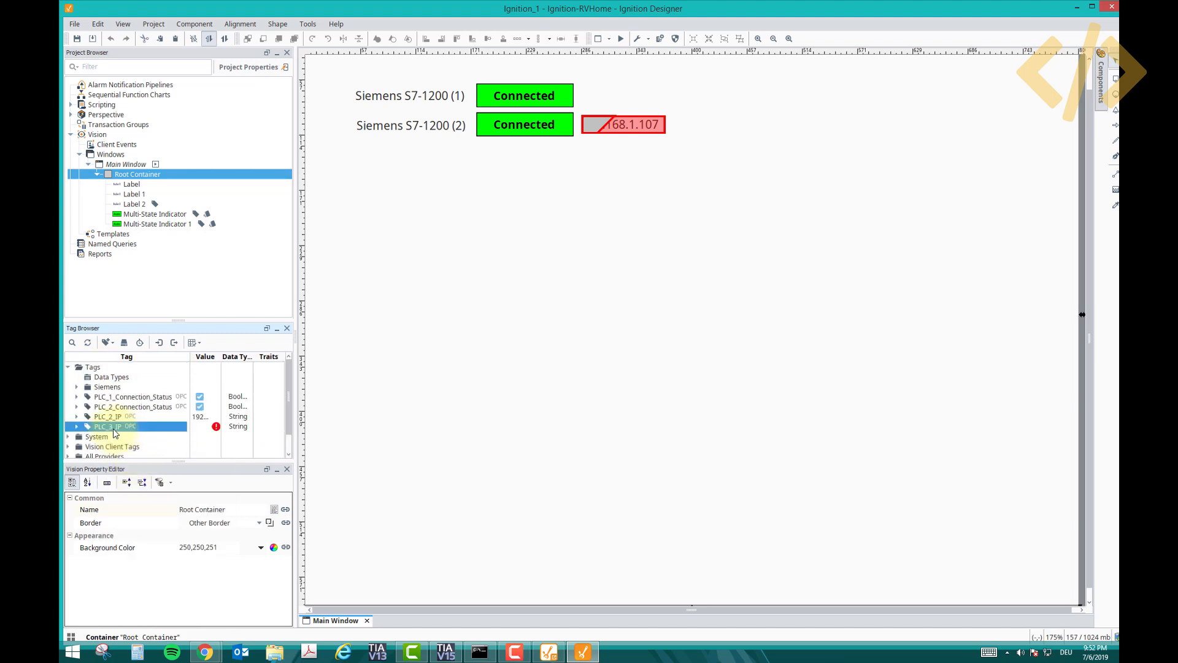
{"action": "left_click", "coordinate": [602, 261]}
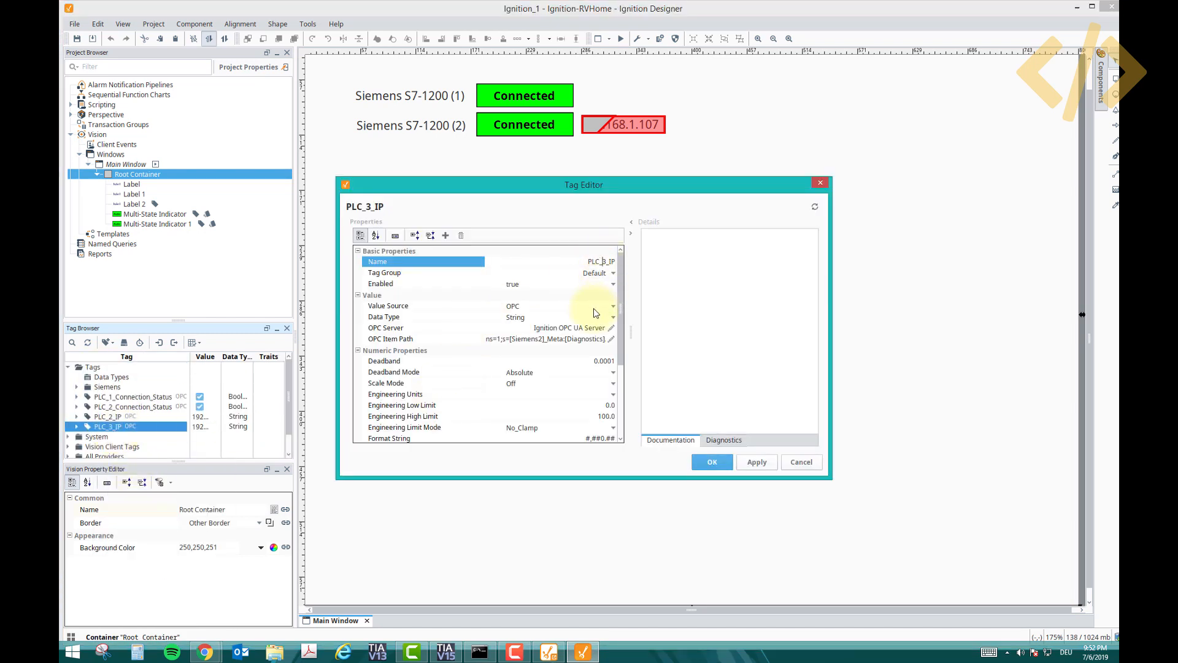
{"action": "key", "text": "Delete"}
{"action": "type", "text": "1"}
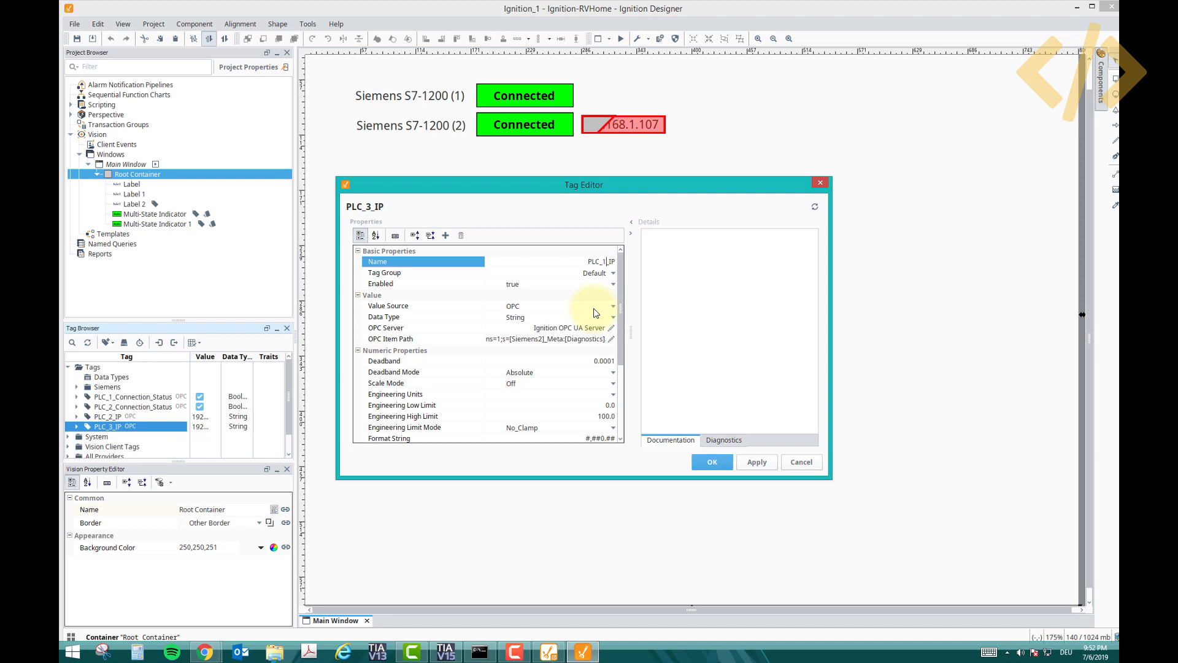
{"action": "double_click", "coordinate": [542, 341]}
{"action": "left_click", "coordinate": [509, 342]}
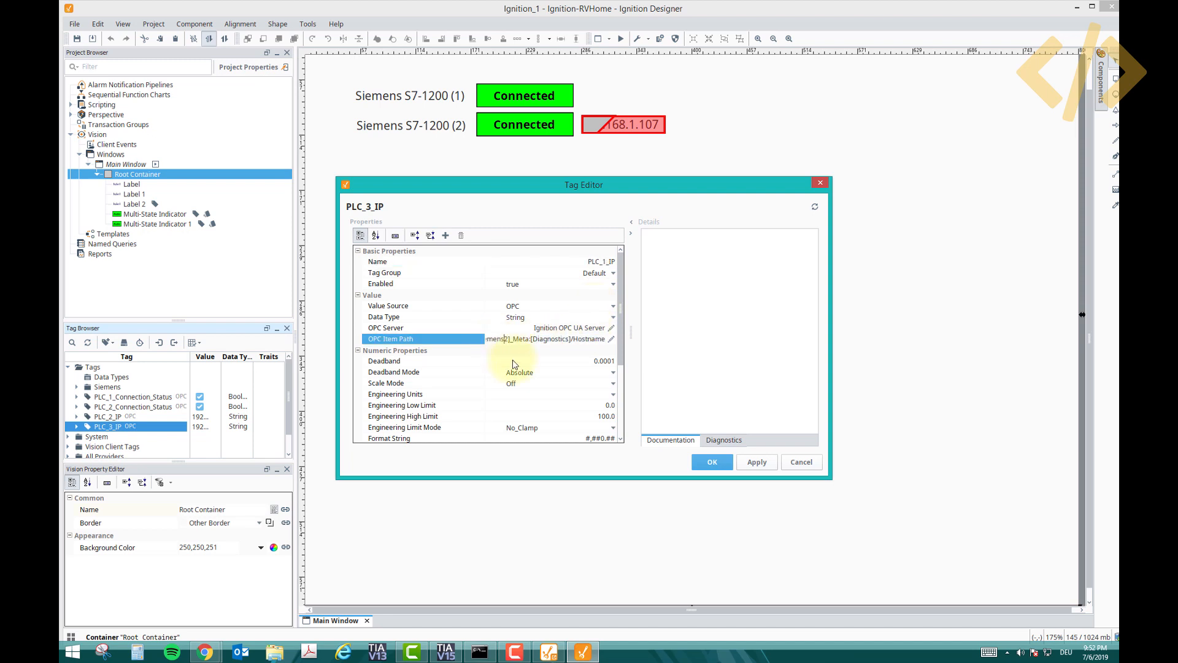
{"action": "type", "text": "1"}
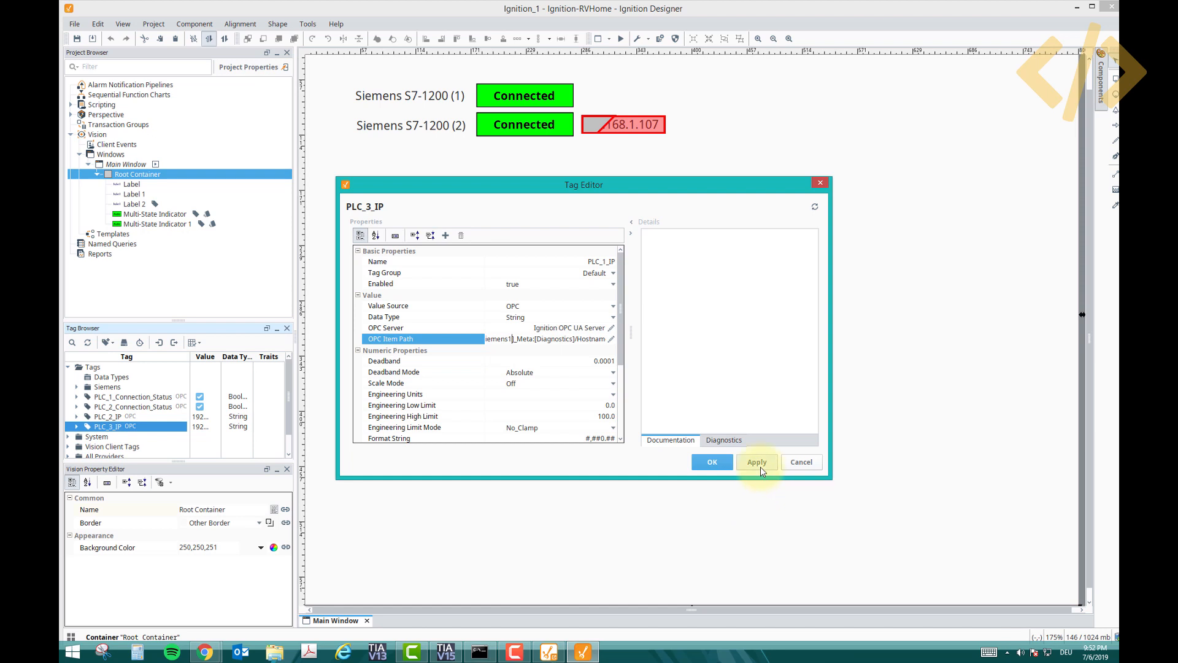
{"action": "left_click", "coordinate": [713, 464]}
Add a display Label bound to PLC_1_IP and place it beside the first connection-status indicator.
{"action": "left_click", "coordinate": [123, 407]}
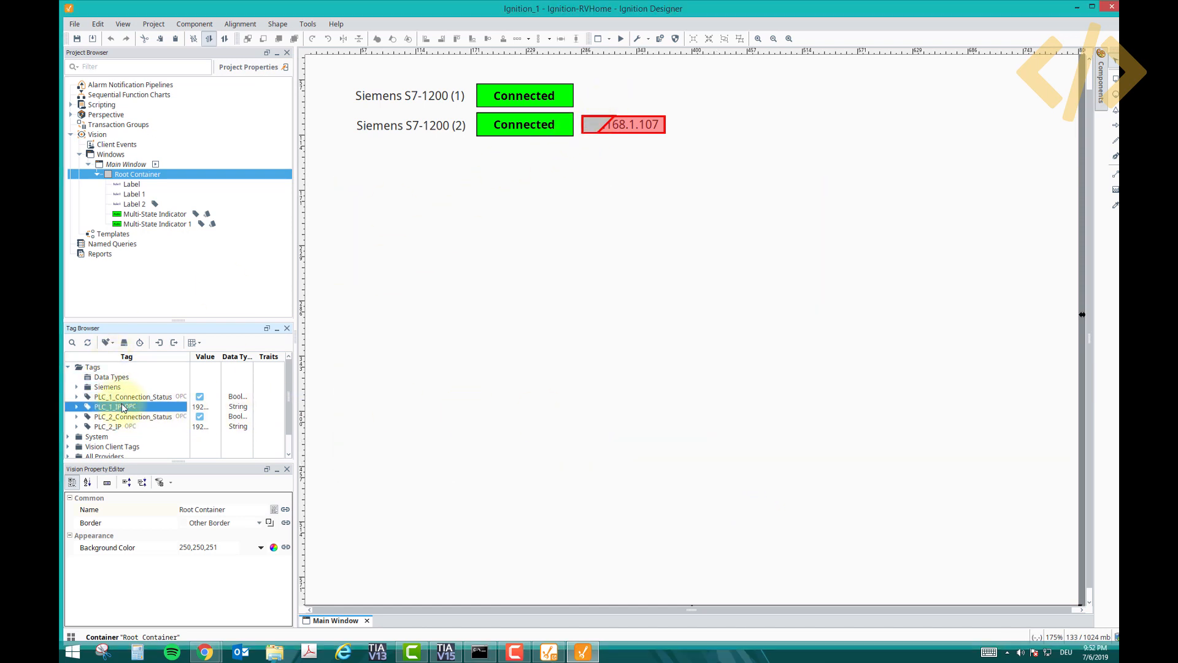
{"action": "left_click_drag", "start_coordinate": [111, 410], "coordinate": [670, 97]}
{"action": "left_click", "coordinate": [667, 103]}
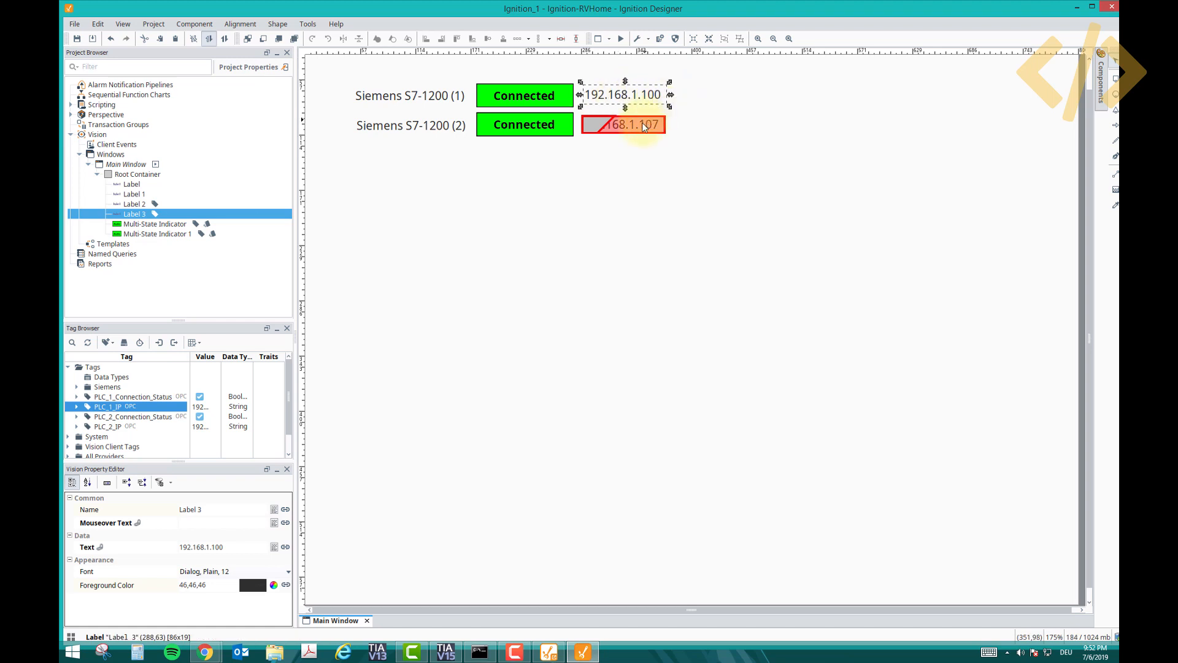
Add a display Label bound to PLC_2_IP in the empty area below the second PLC's row.
{"action": "left_click", "coordinate": [644, 128]}
{"action": "left_click_drag", "start_coordinate": [140, 426], "coordinate": [627, 173]}
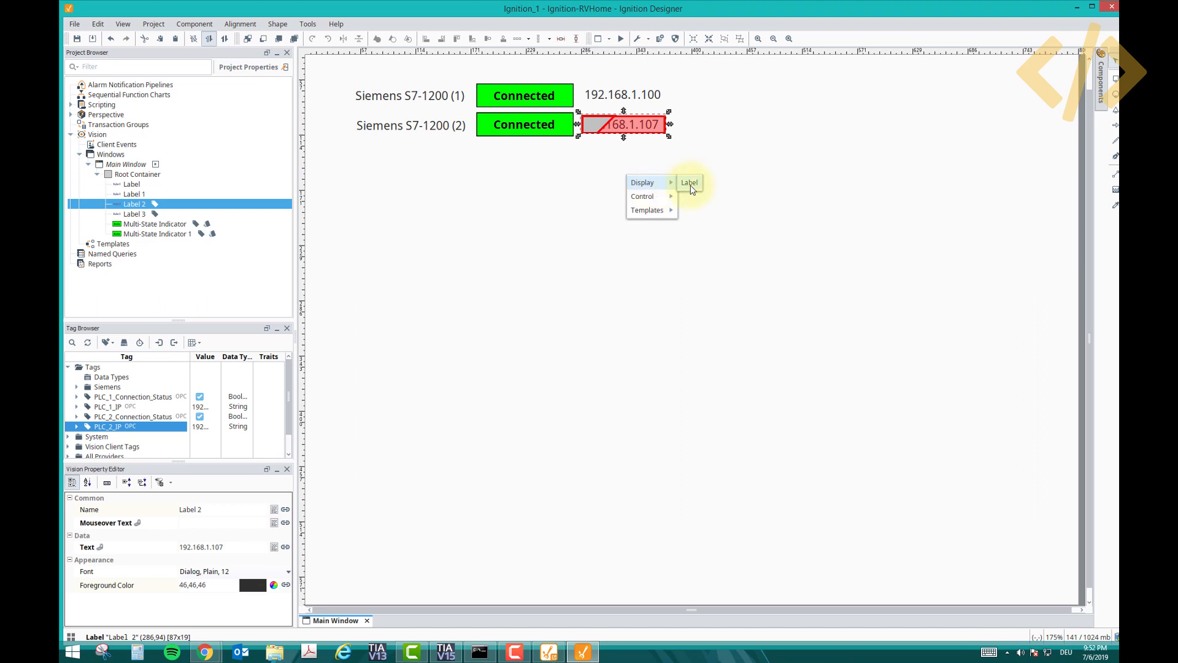
{"action": "left_click", "coordinate": [687, 182]}
Delete the broken IP label beside the second indicator and move the new PLC_2_IP label into its place.
{"action": "left_click", "coordinate": [648, 131]}
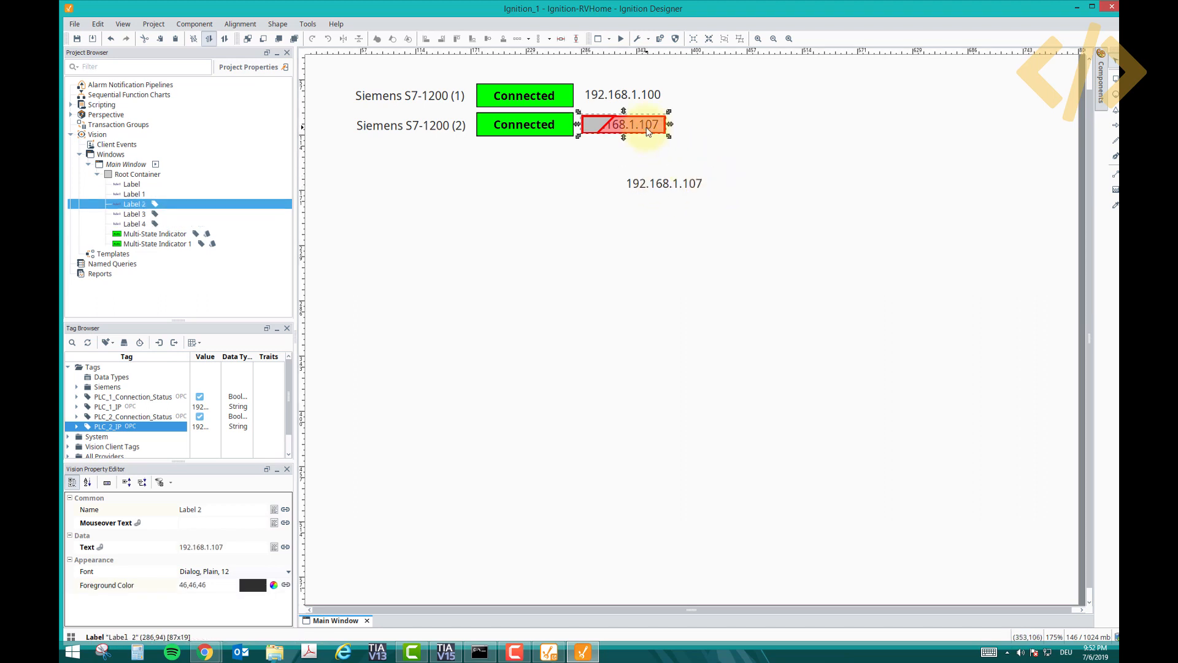
{"action": "key", "text": "Delete"}
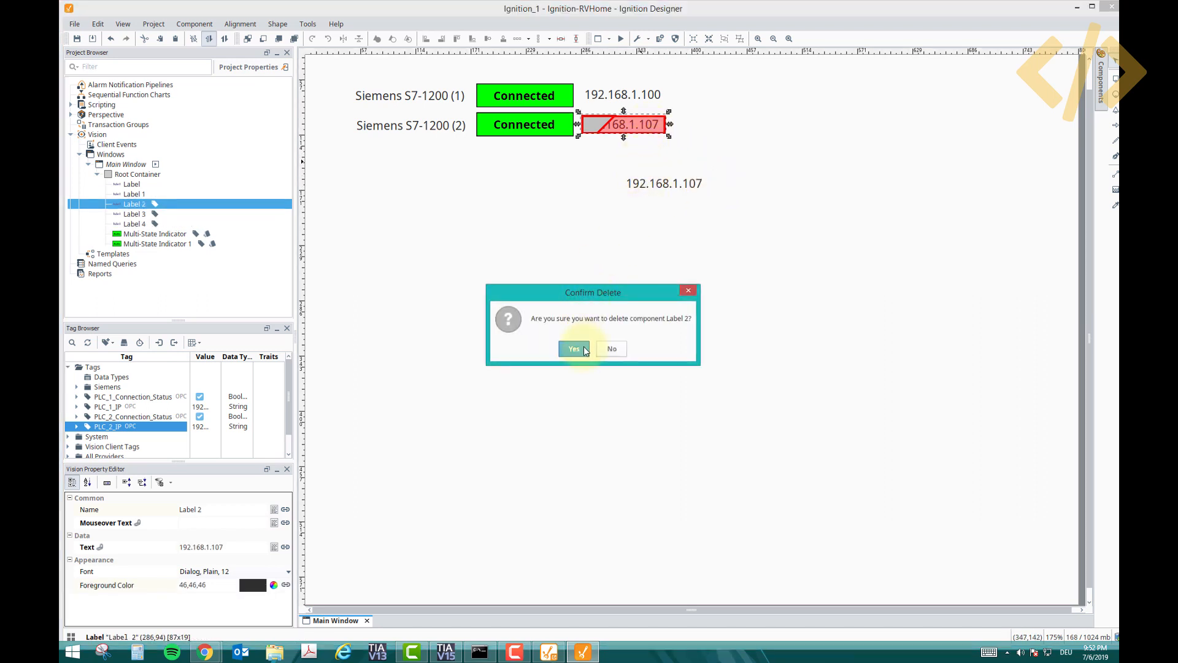
{"action": "key", "text": "Return"}
{"action": "left_click_drag", "start_coordinate": [661, 185], "coordinate": [621, 126]}
{"action": "left_click", "coordinate": [627, 147]}
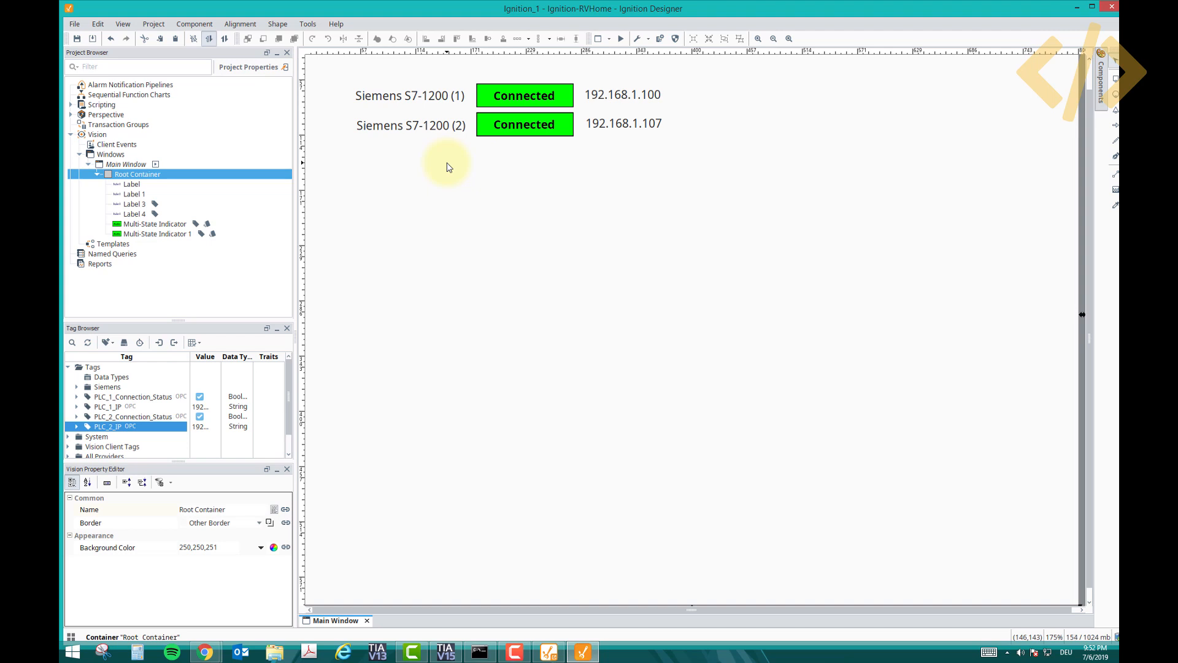
Switch to TIA Portal to view the PLC project, and return to Ignition Designer.
{"action": "left_click", "coordinate": [446, 652]}
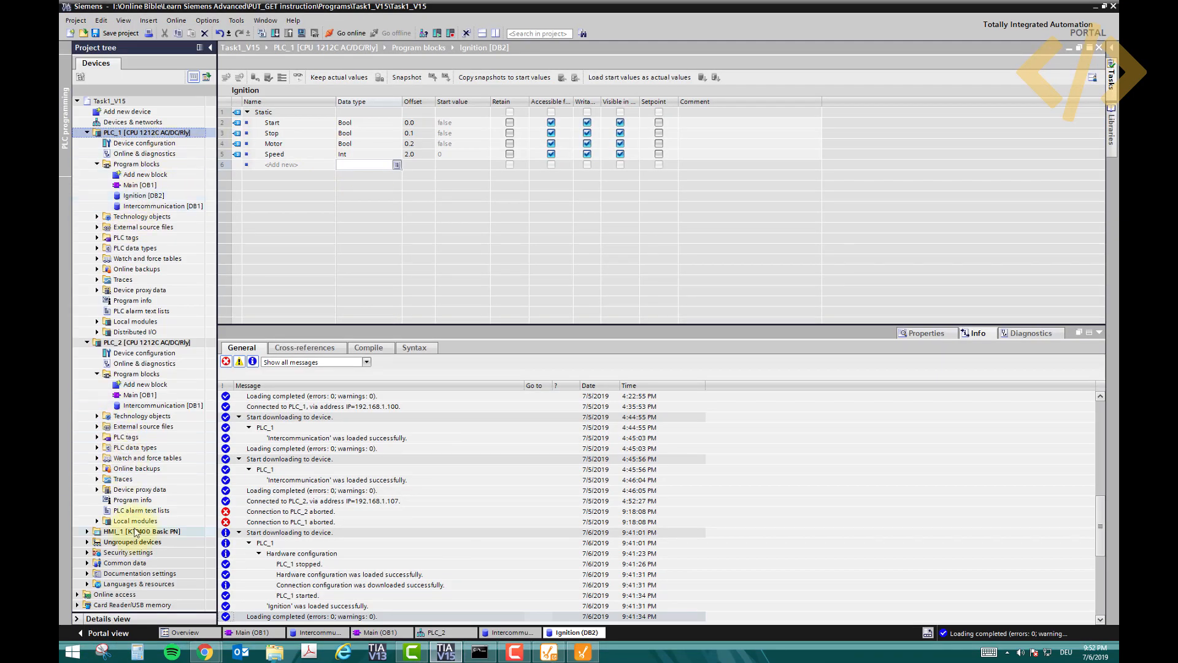
{"action": "left_click", "coordinate": [446, 651]}
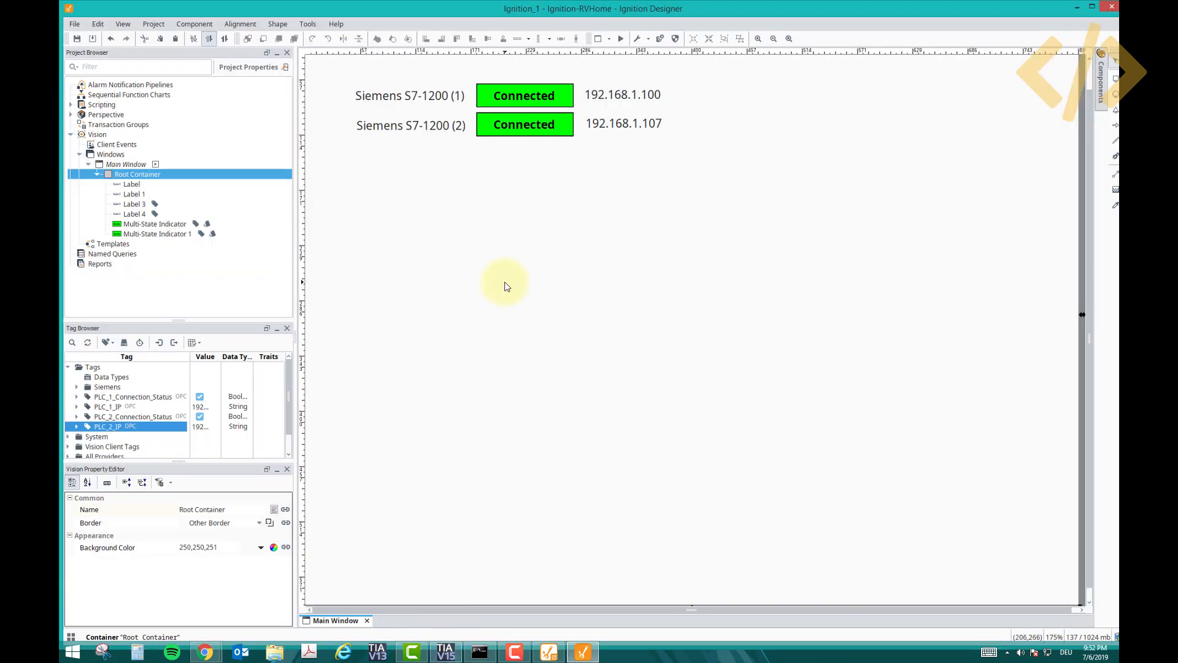